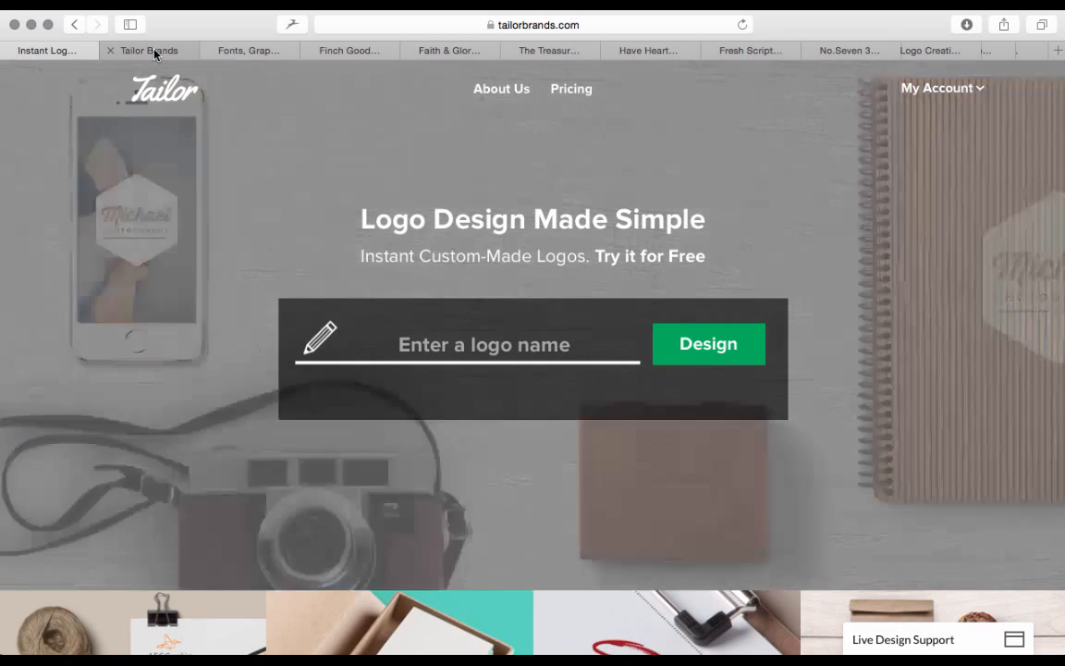
Switch to the Tailor Brands designs page and look through both sets of 612 Apparel logo proposals
click(152, 51)
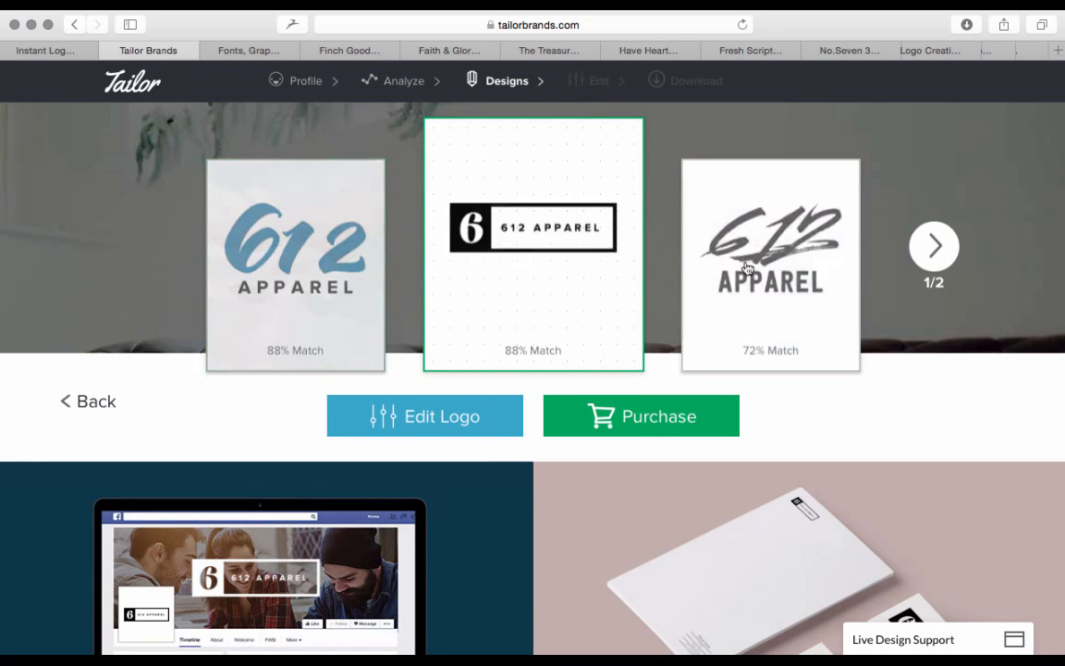
click(932, 248)
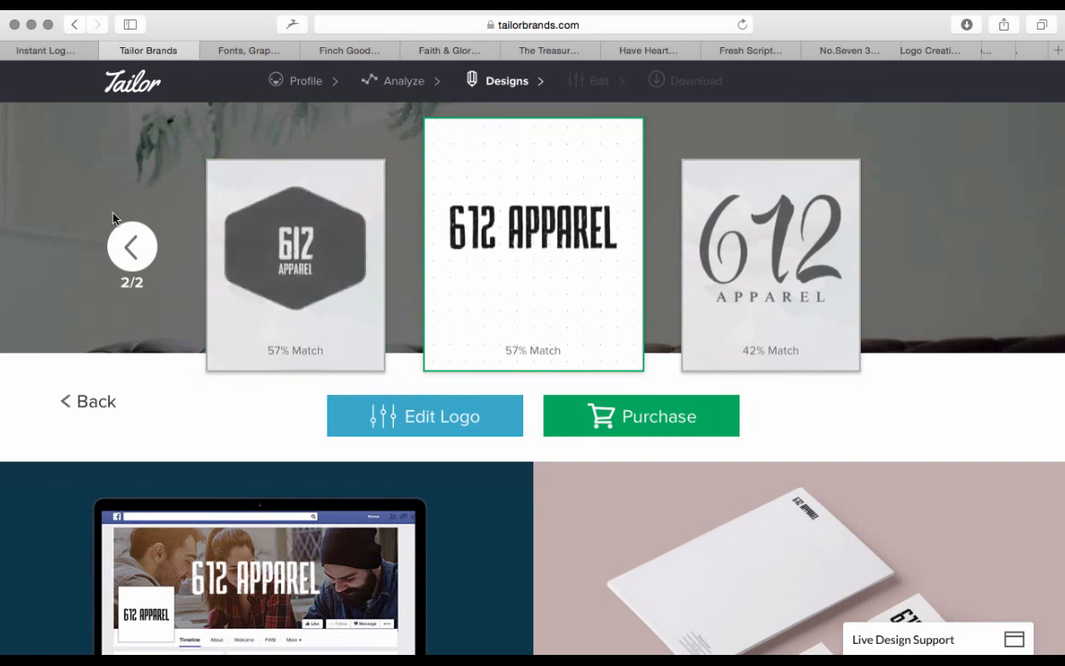
click(132, 246)
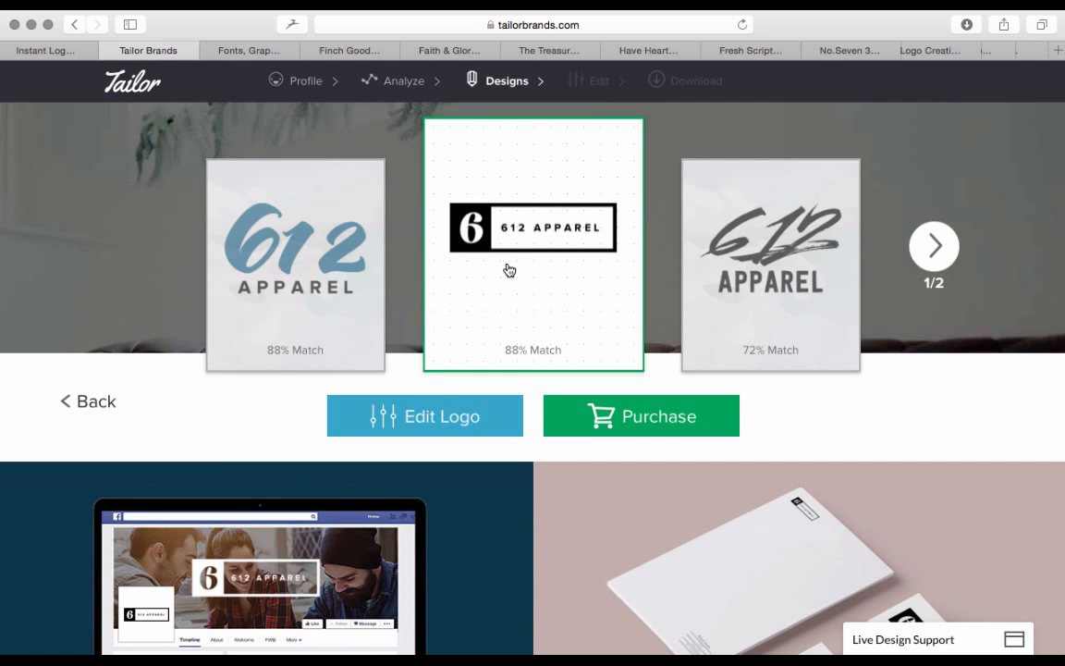
Open the boxed "6 | 612 APPAREL" logo for editing, review its font, color and tweak options, and return to the designs
click(432, 422)
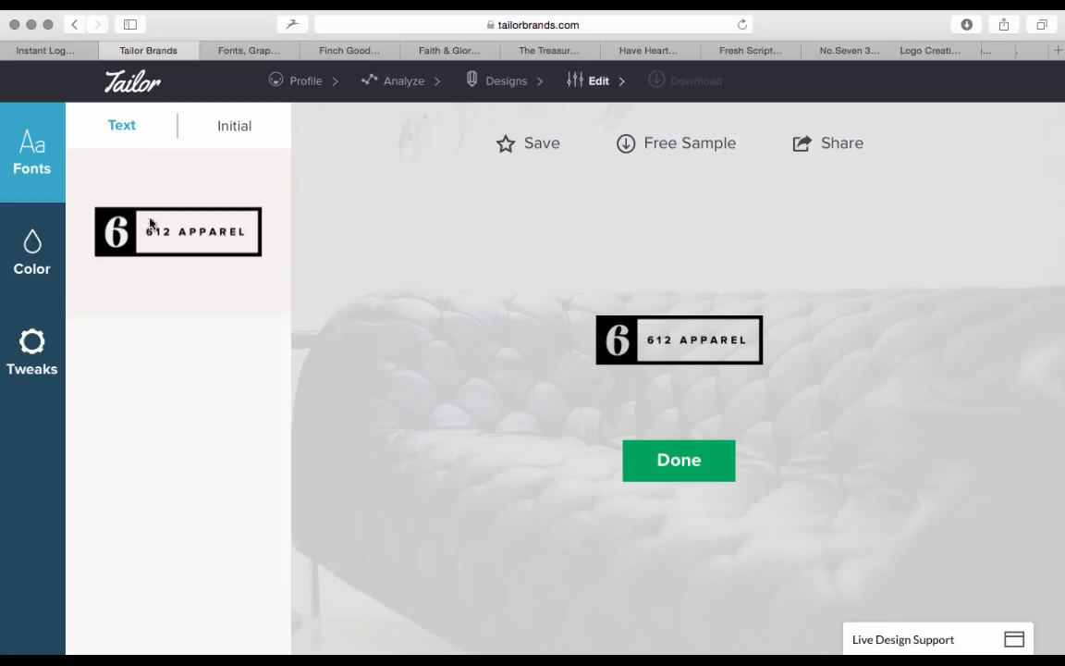
click(22, 252)
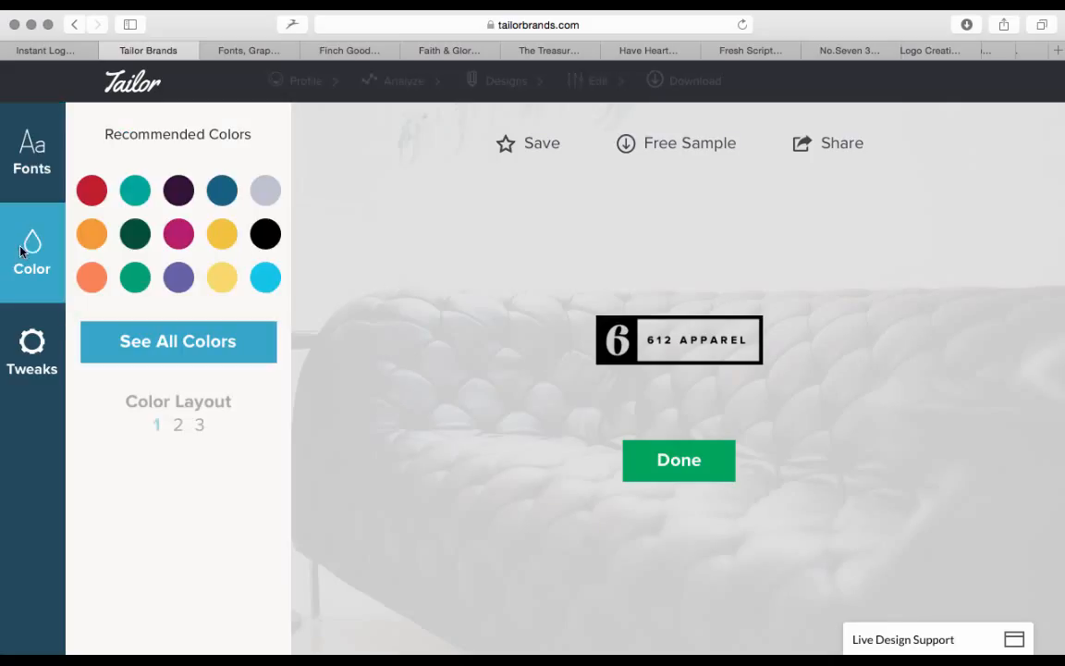
click(31, 350)
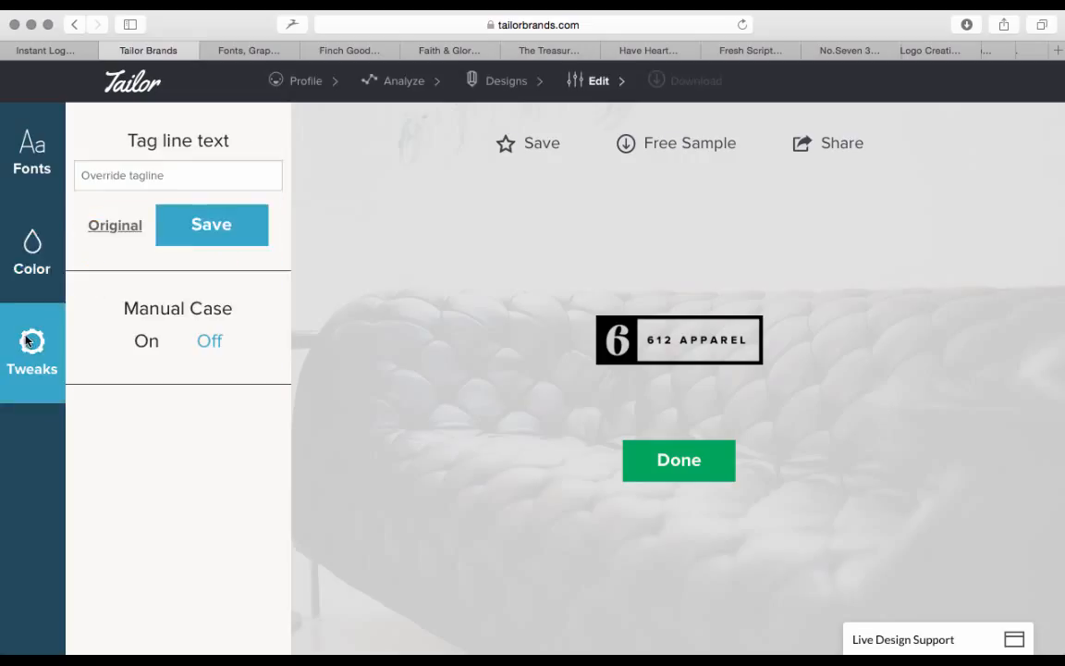
click(28, 139)
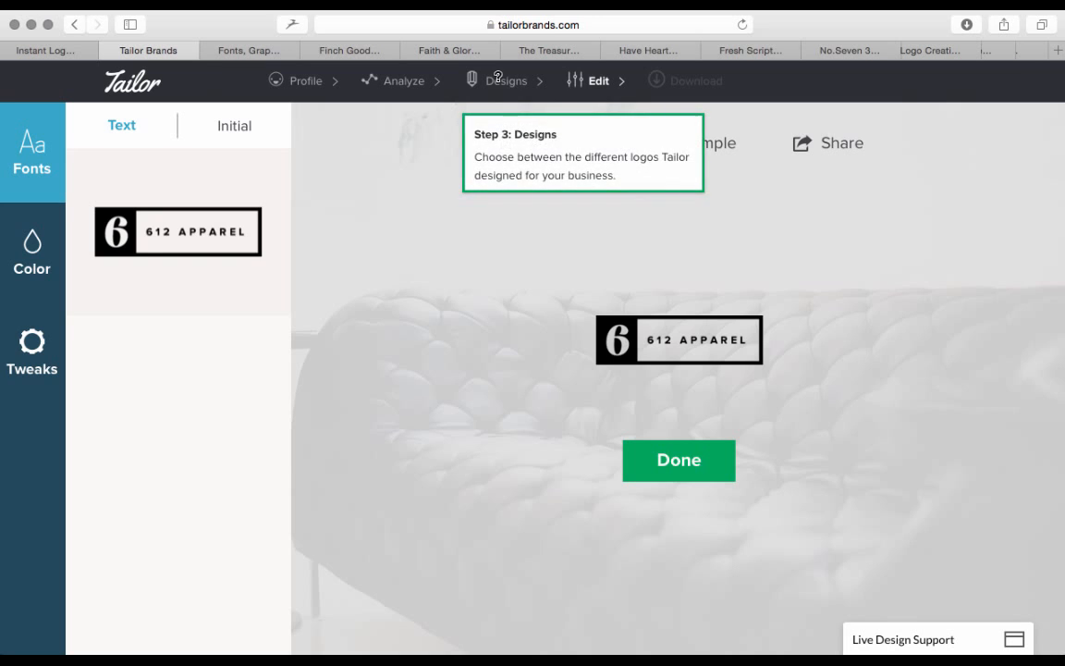
click(678, 459)
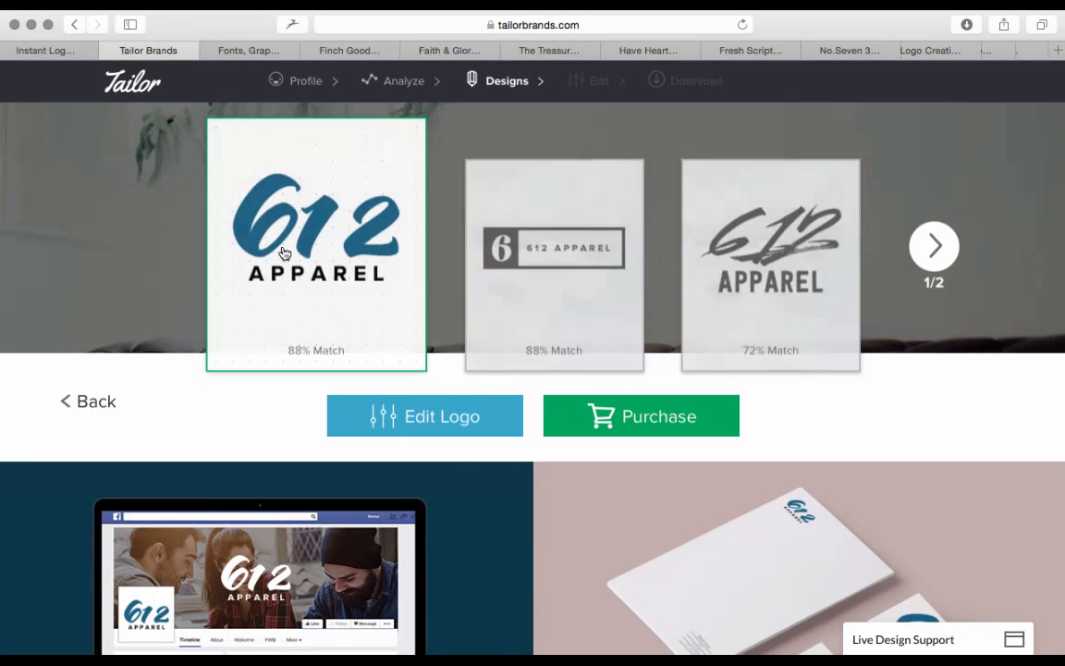
Open the blue brush-script 612 Apparel logo for editing, compare its font variants and finish with the original lettering
click(428, 431)
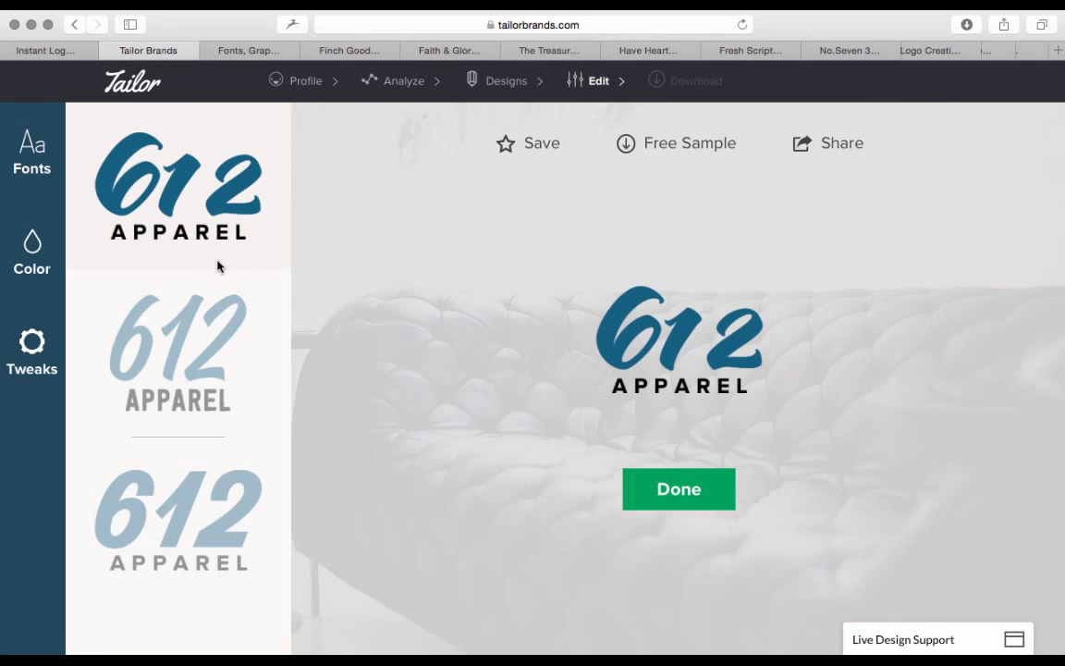
click(221, 402)
click(178, 200)
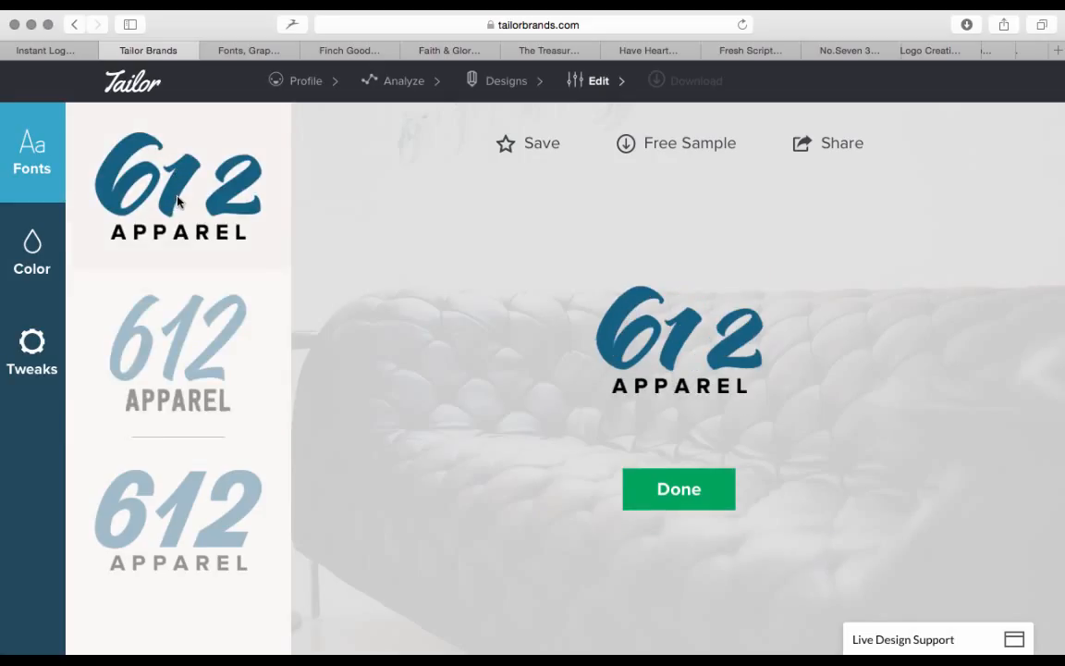
click(687, 503)
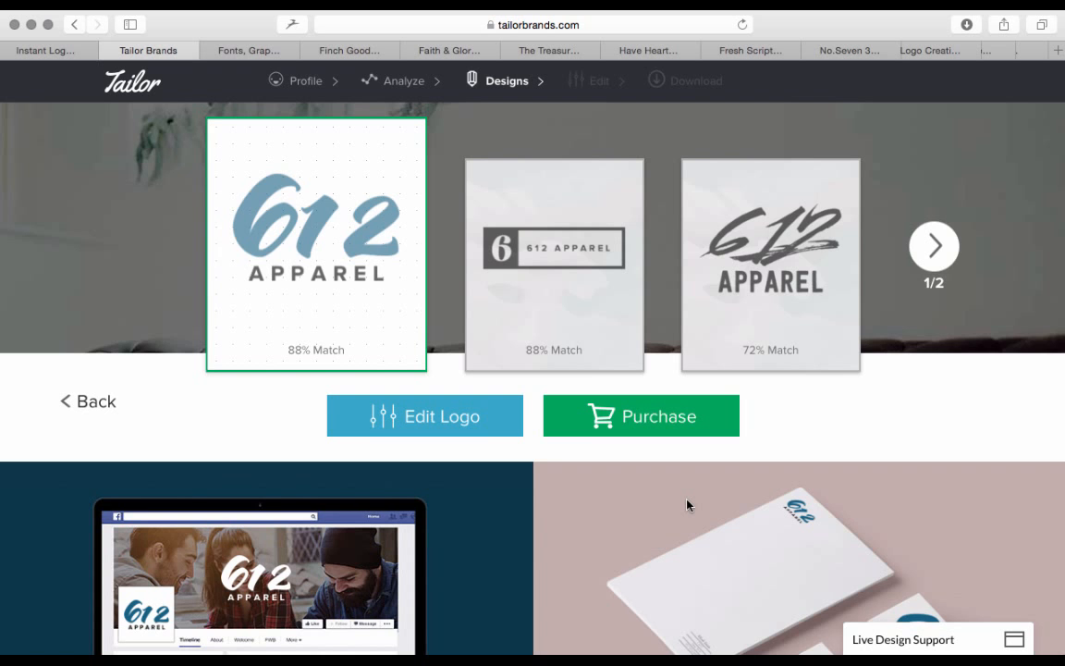
Examine the blue 612 Apparel logo on the social cover, stationery, phone, bag, laptop and T-shirt mockups
scroll(561, 452, down, 5)
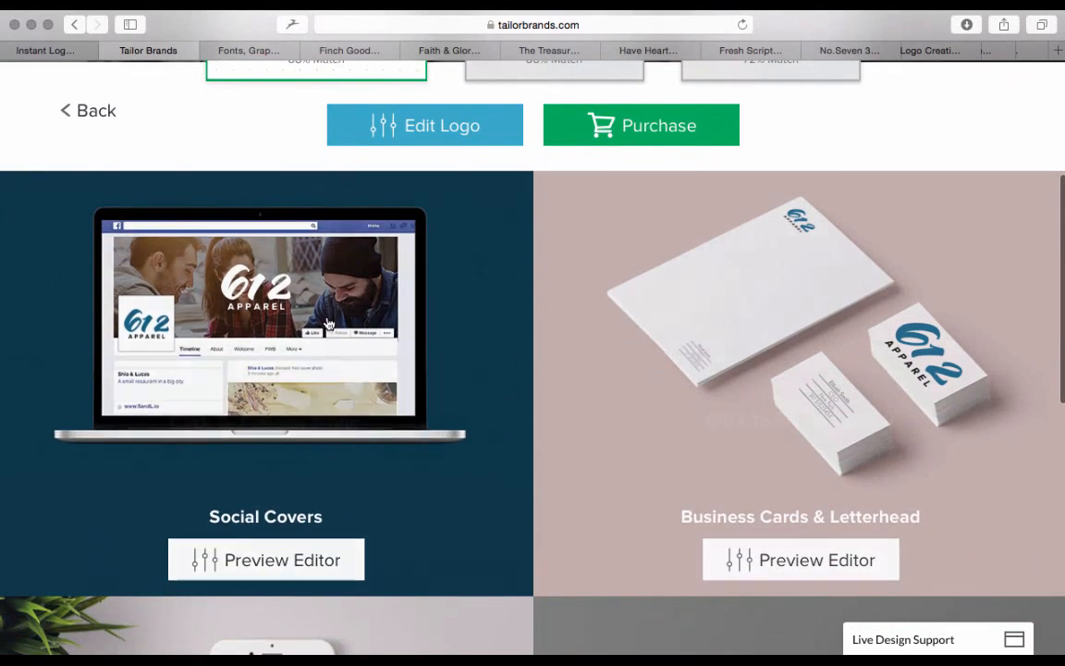
scroll(127, 399, down, 2)
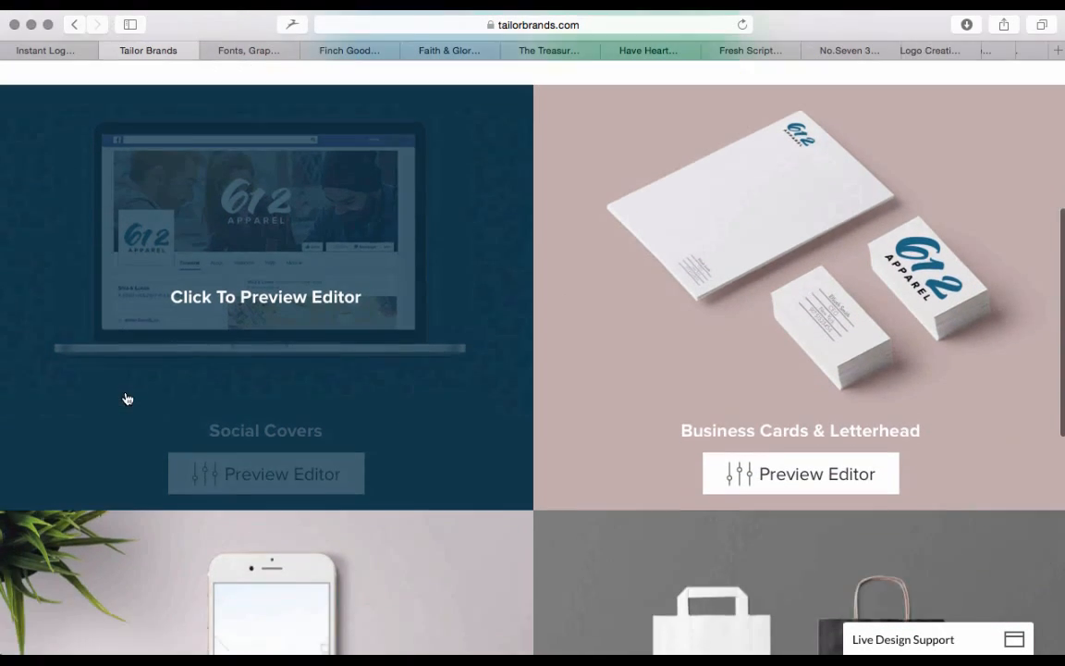
scroll(429, 504, down, 6)
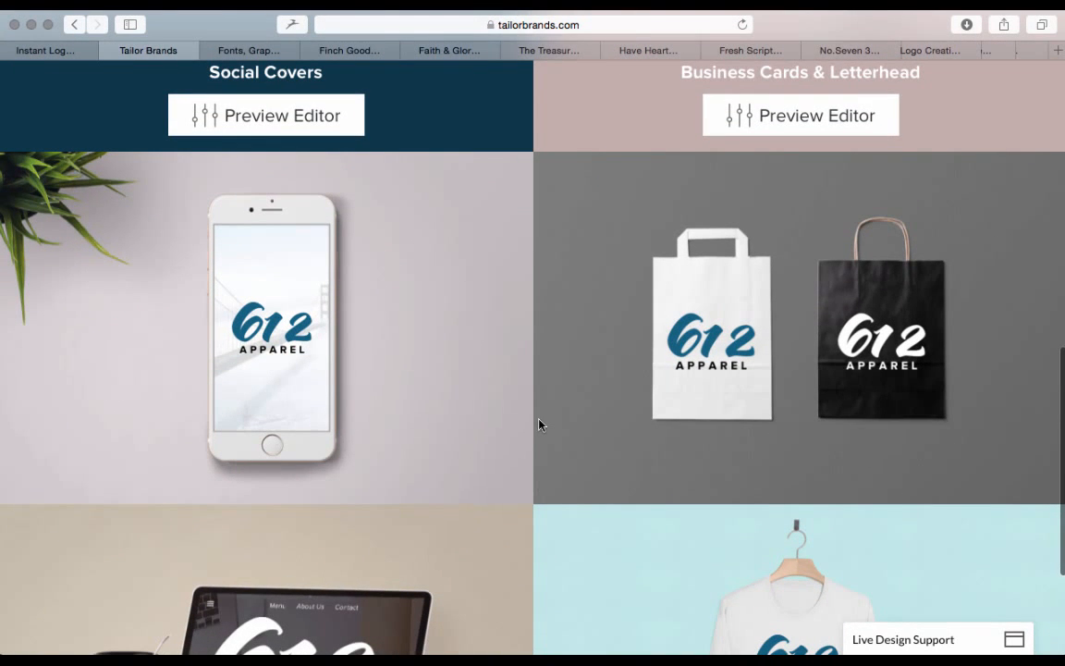
scroll(652, 374, down, 2)
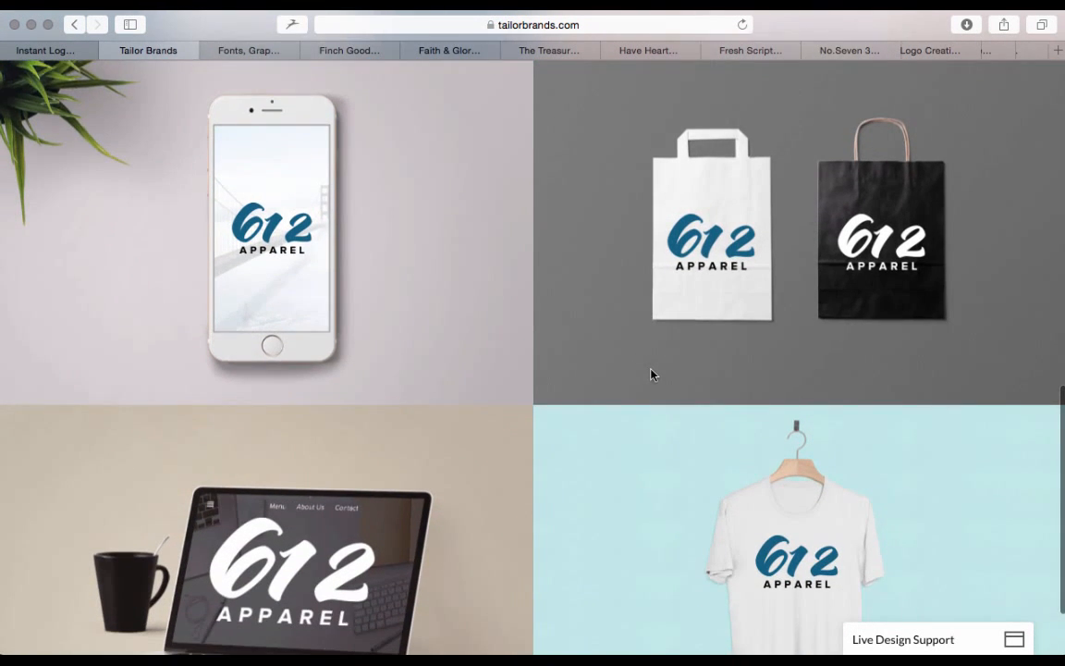
scroll(651, 374, down, 2)
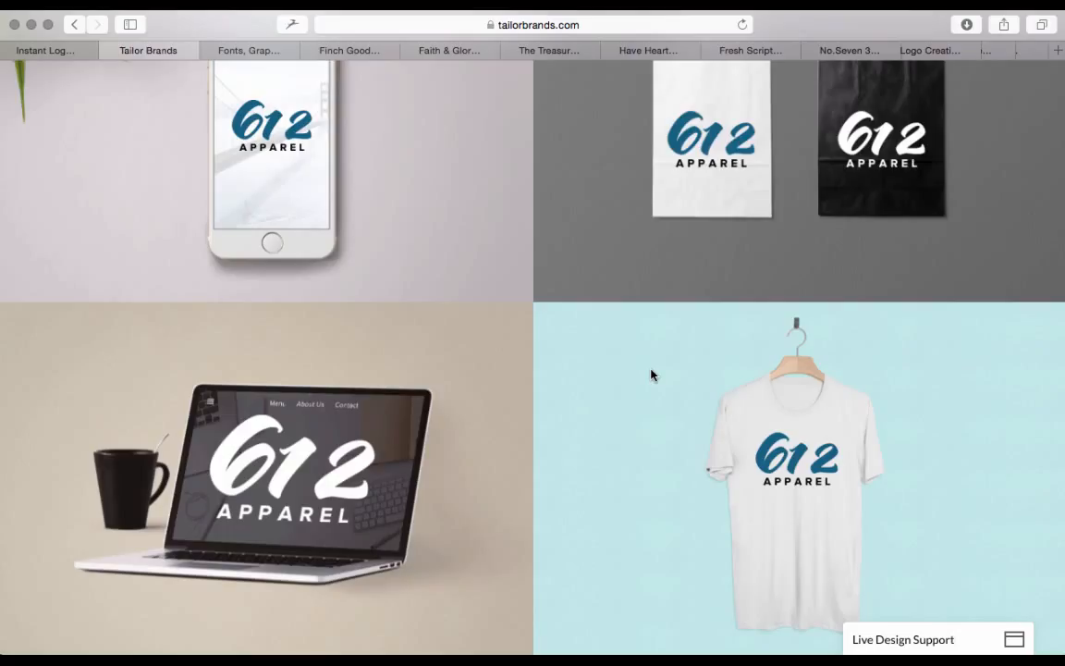
scroll(651, 375, up, 2)
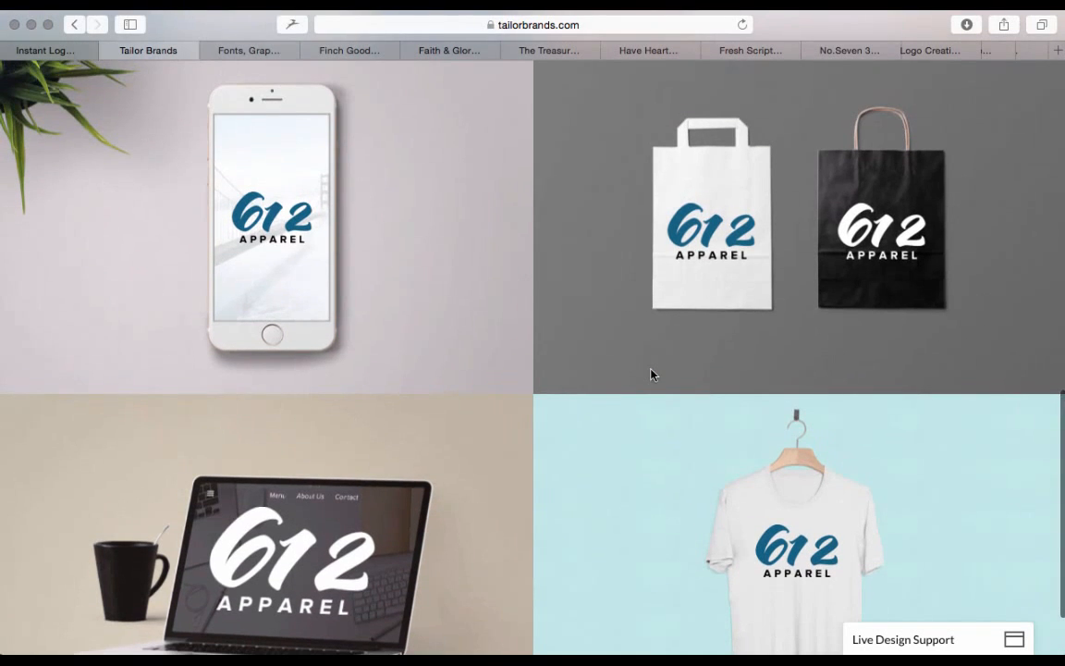
scroll(651, 374, up, 1)
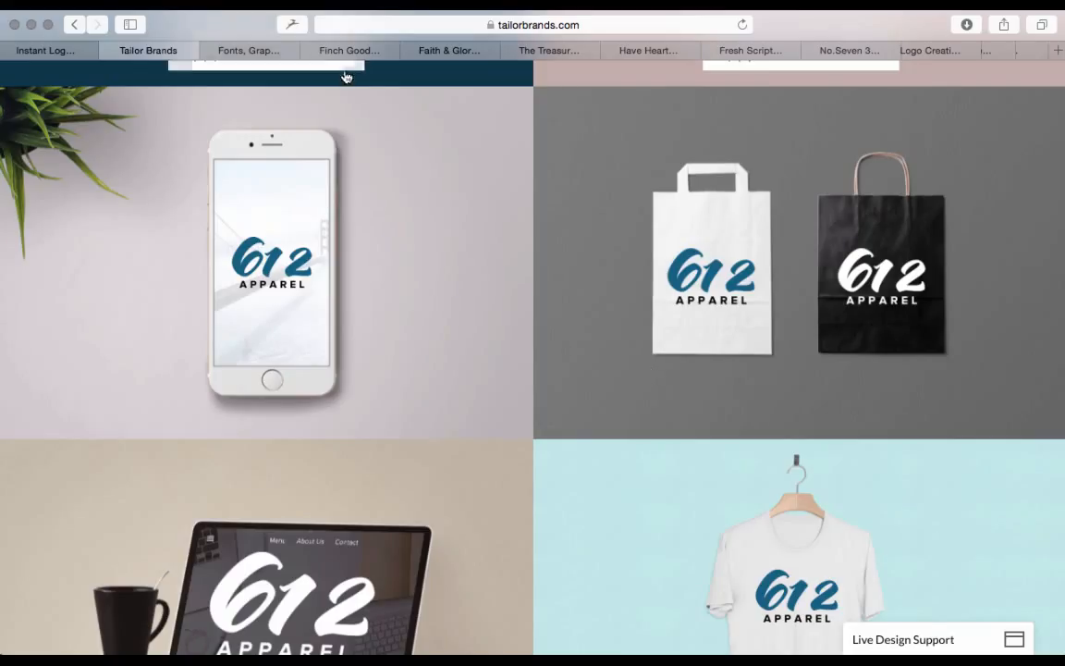
Switch to the Creative Market page and look over its product categories and popular items
click(262, 57)
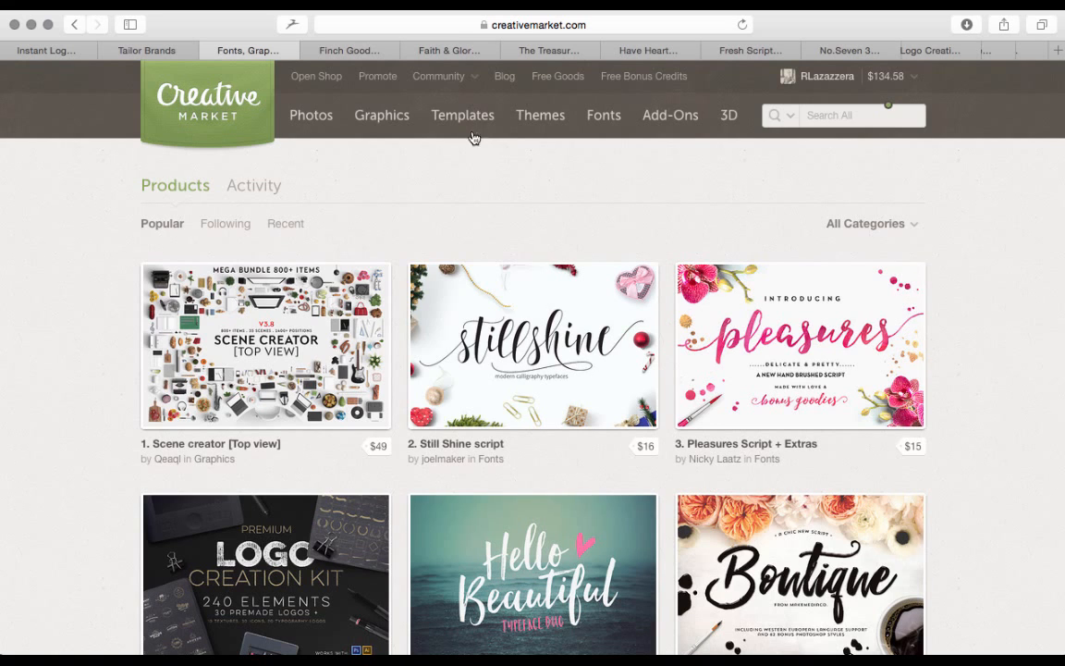
mouse_move(320, 127)
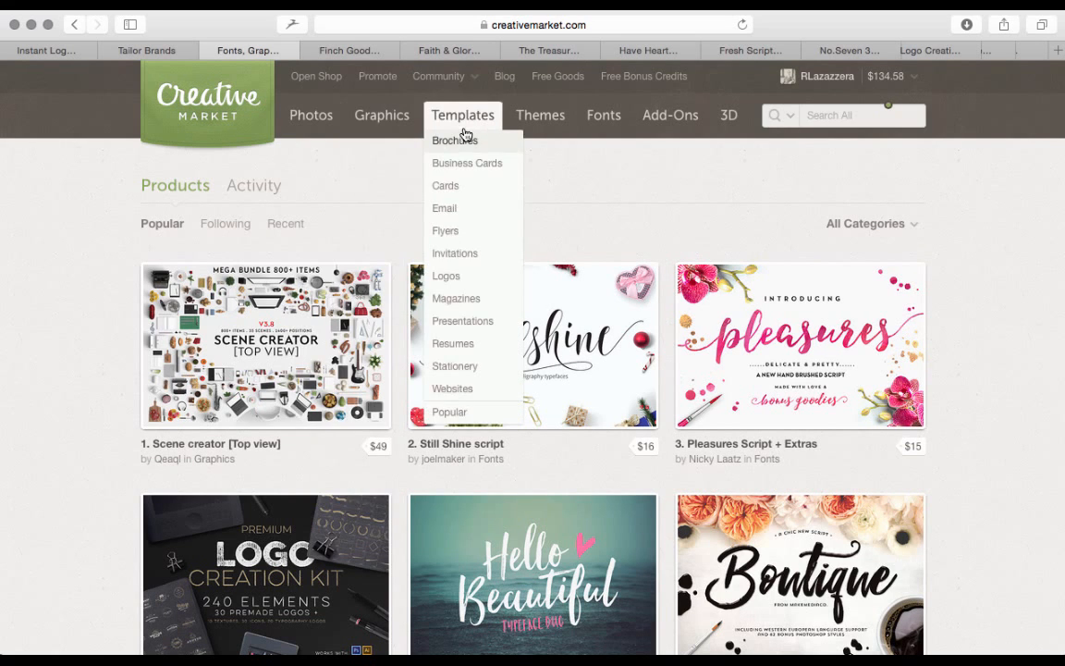
mouse_move(604, 124)
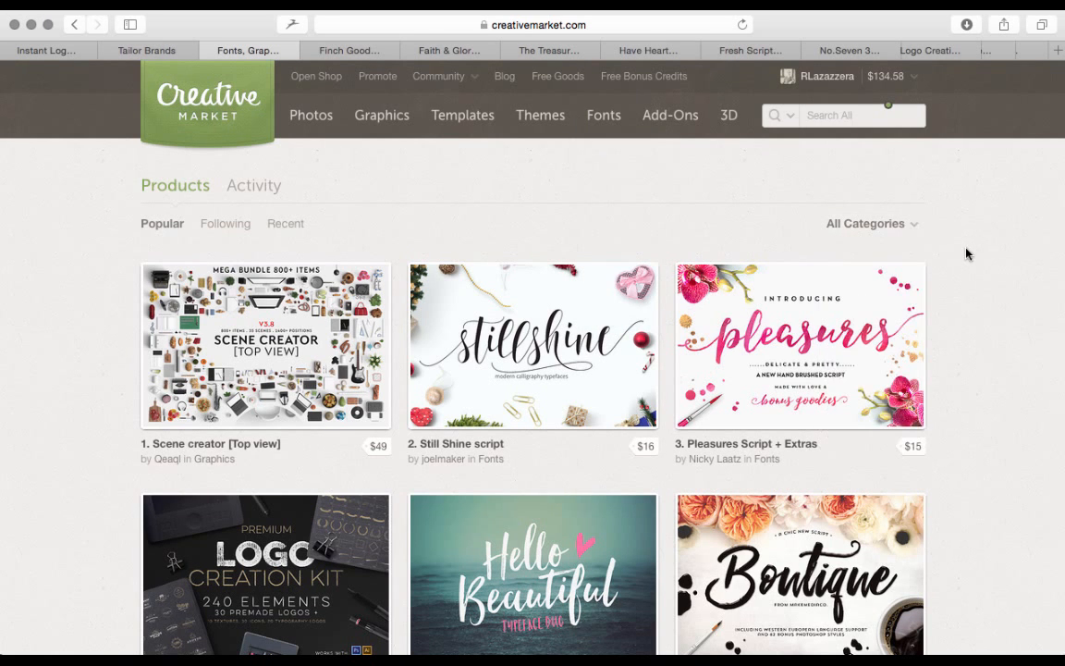
scroll(966, 275, down, 5)
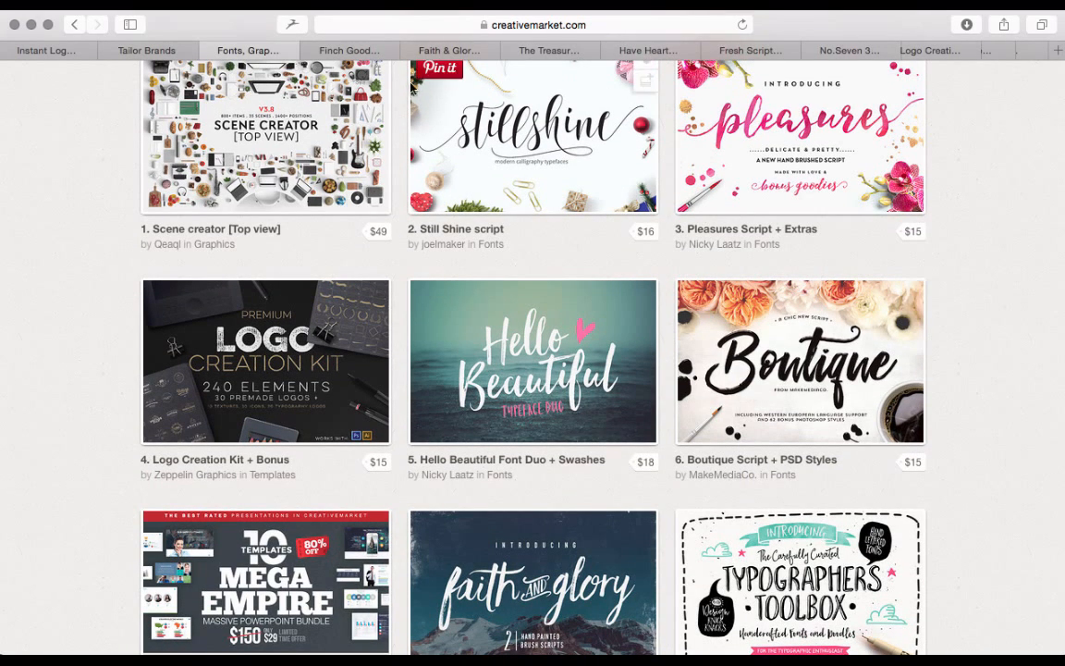
Review the Finch Goods storefront logo and the font pages for Faith & Glory, The Treasured Years, Have Heart, Fresh Script and No.Seven
click(350, 52)
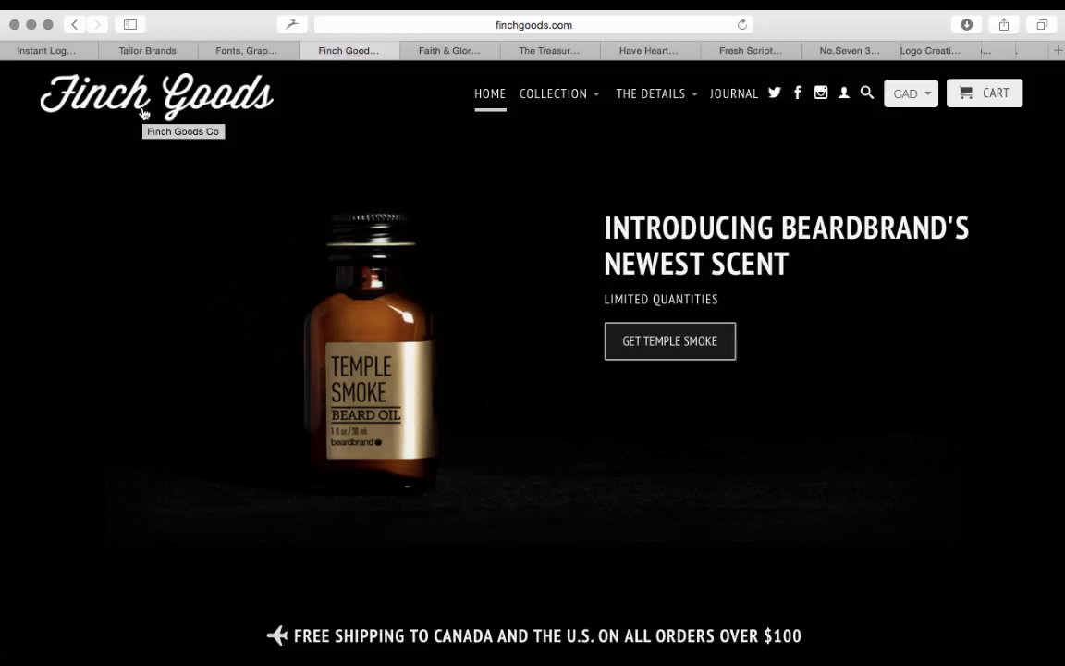
click(450, 51)
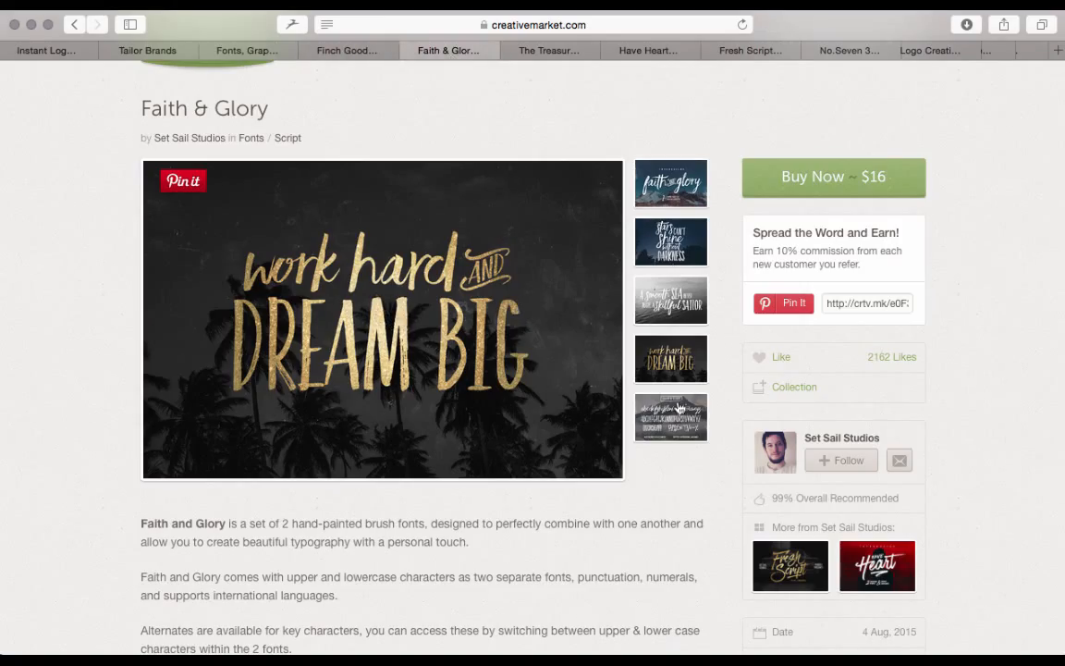
scroll(673, 153, up, 1)
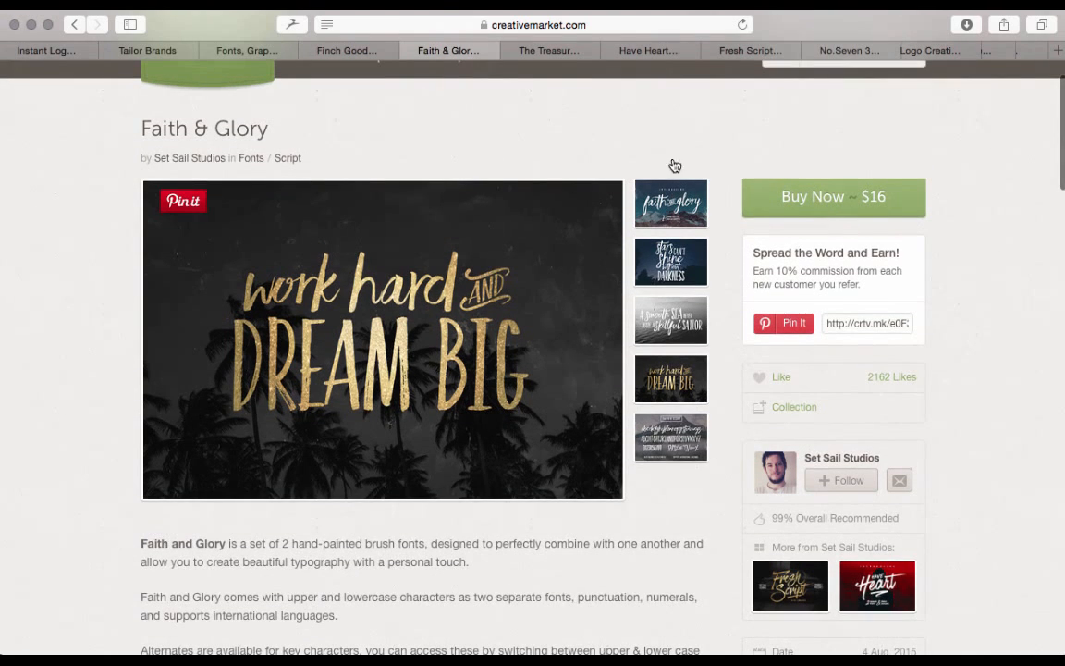
click(555, 50)
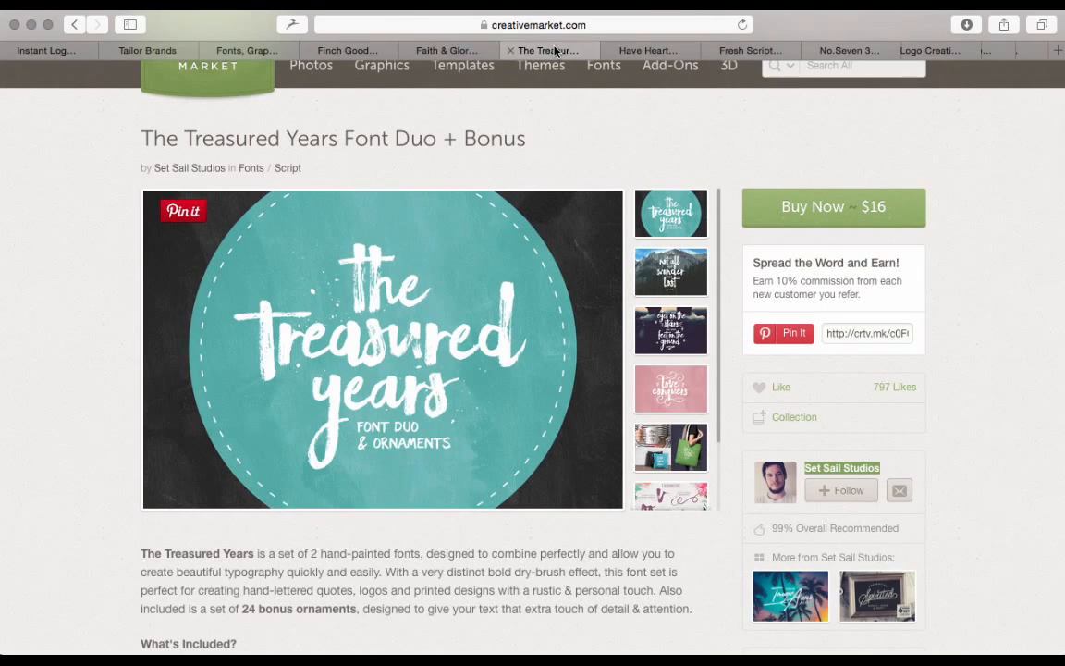
click(653, 52)
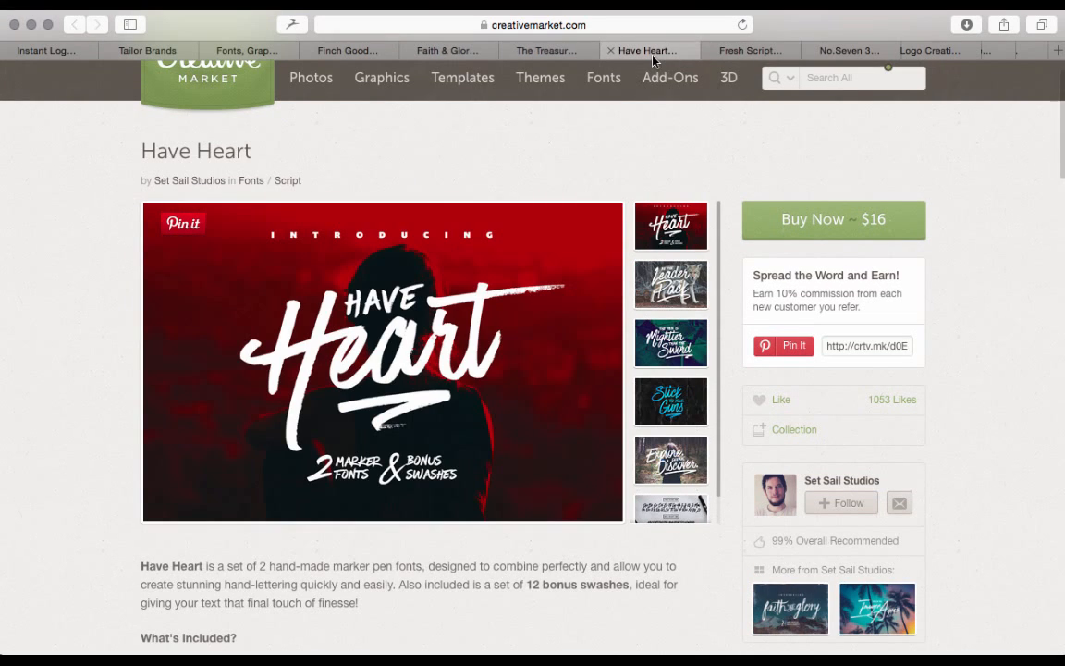
click(753, 51)
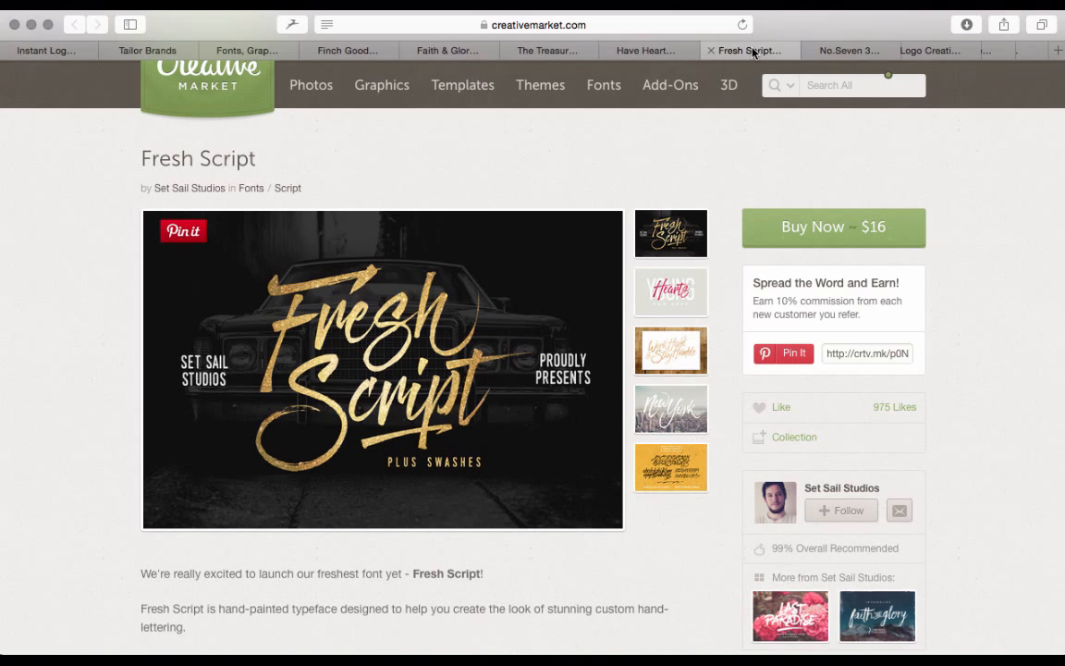
click(849, 54)
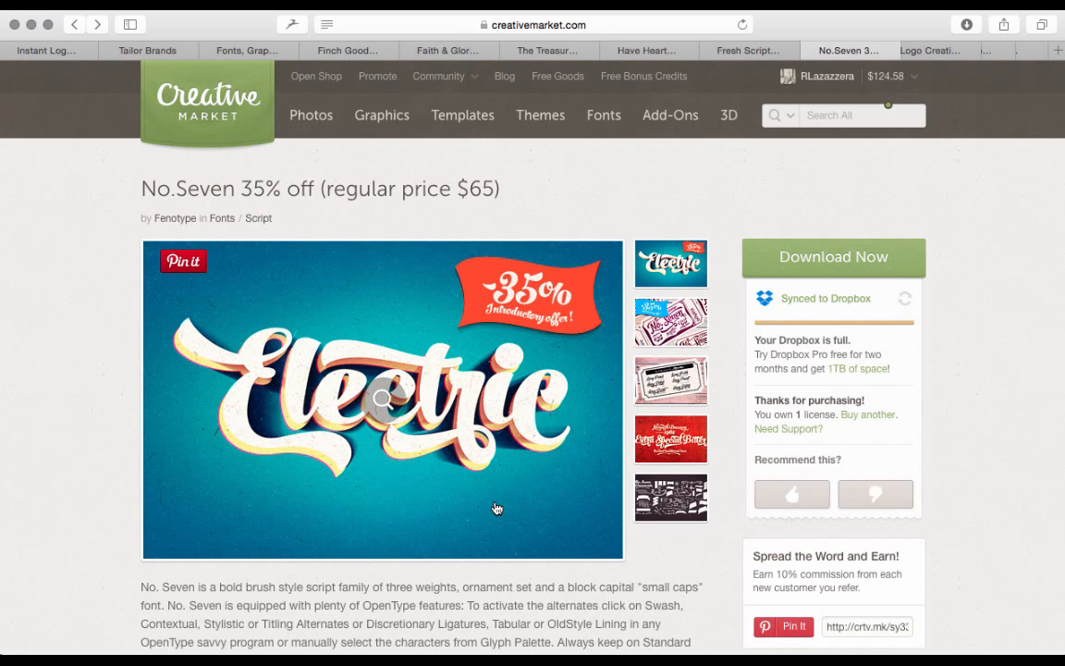
Switch to Photoshop, create a transparent 766 x 531 pixel CMYK document at 300 pixels/inch, and close it again
mouse_move(370, 647)
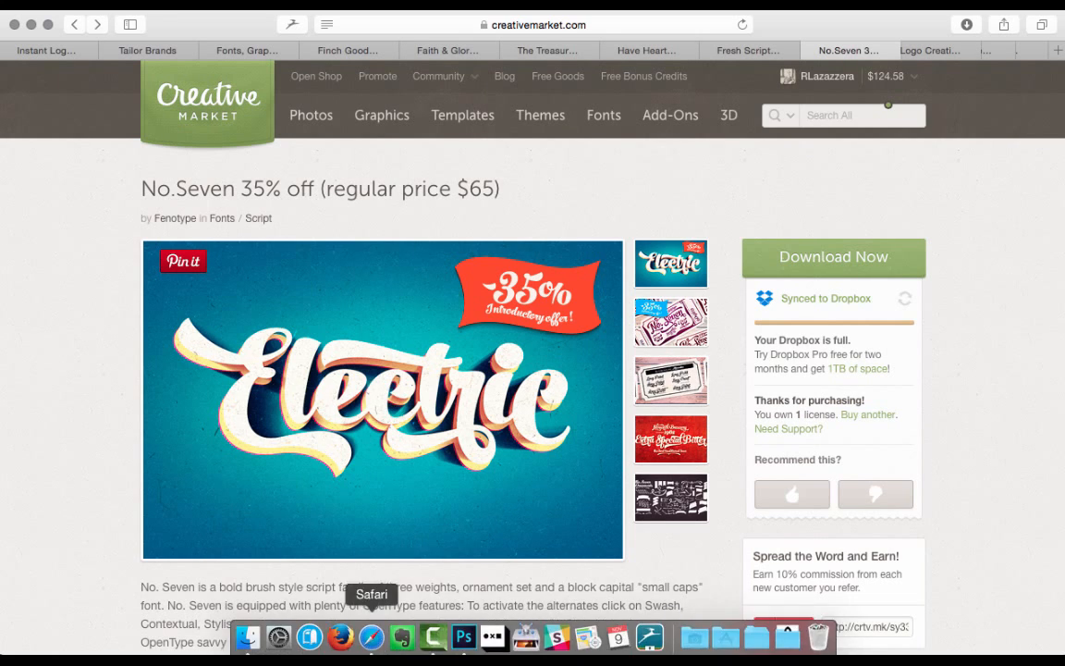
click(466, 637)
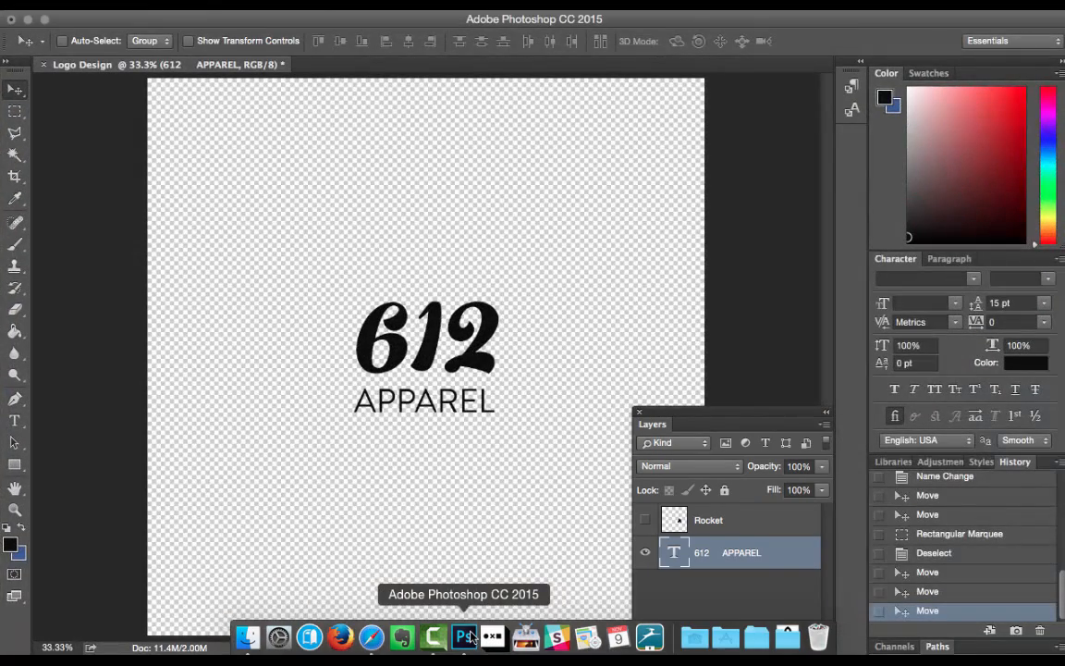
click(79, 5)
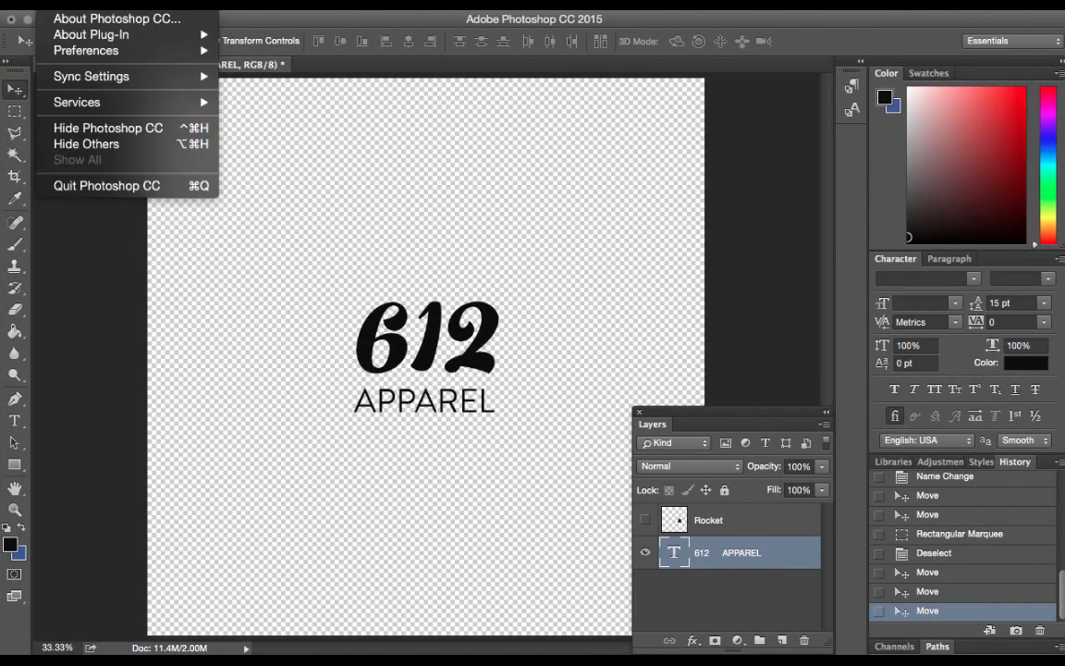
click(149, 4)
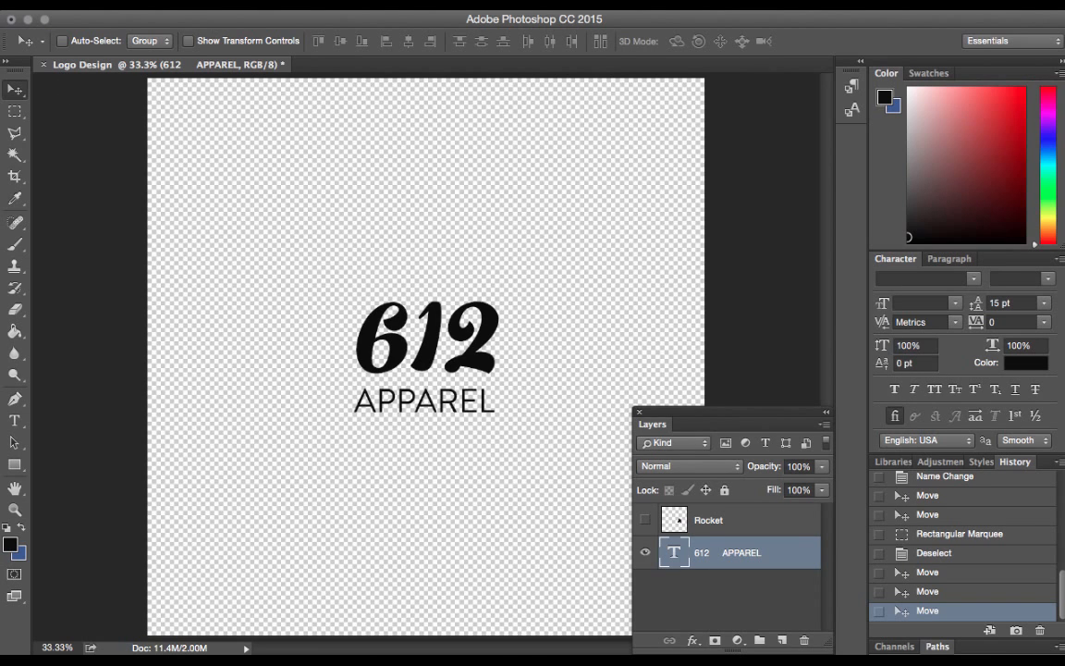
click(149, 2)
click(152, 17)
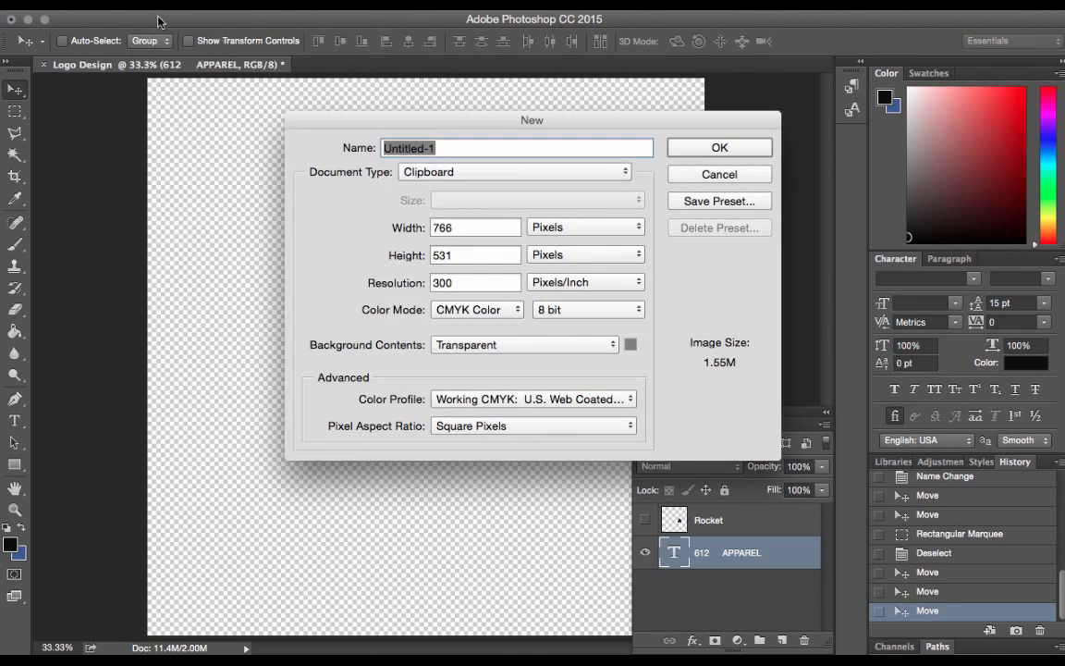
double_click(460, 228)
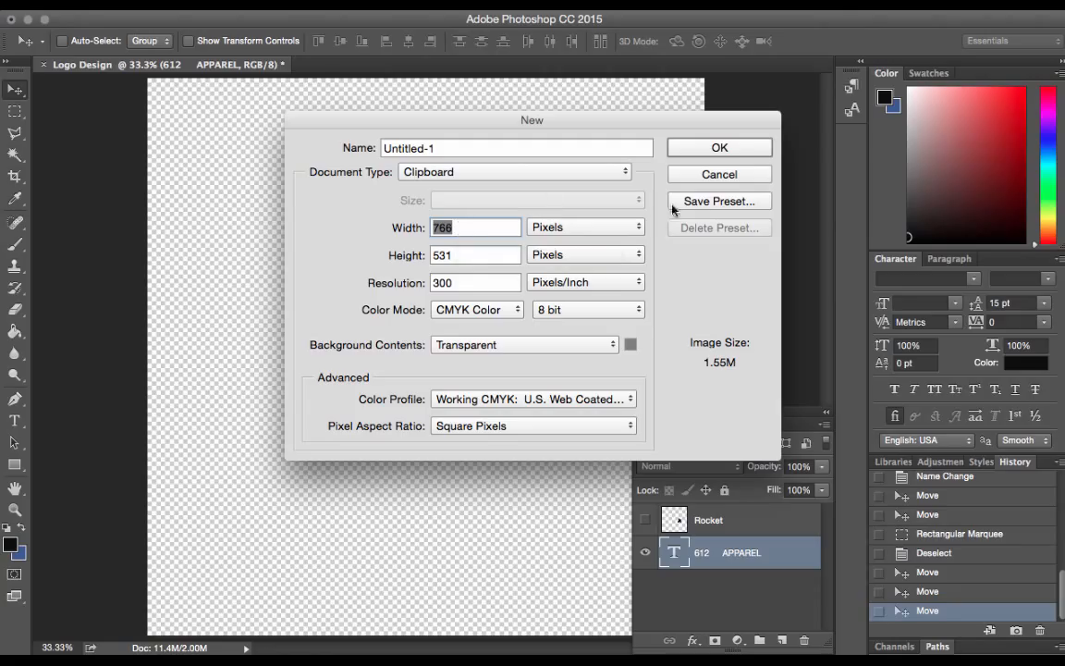
click(482, 349)
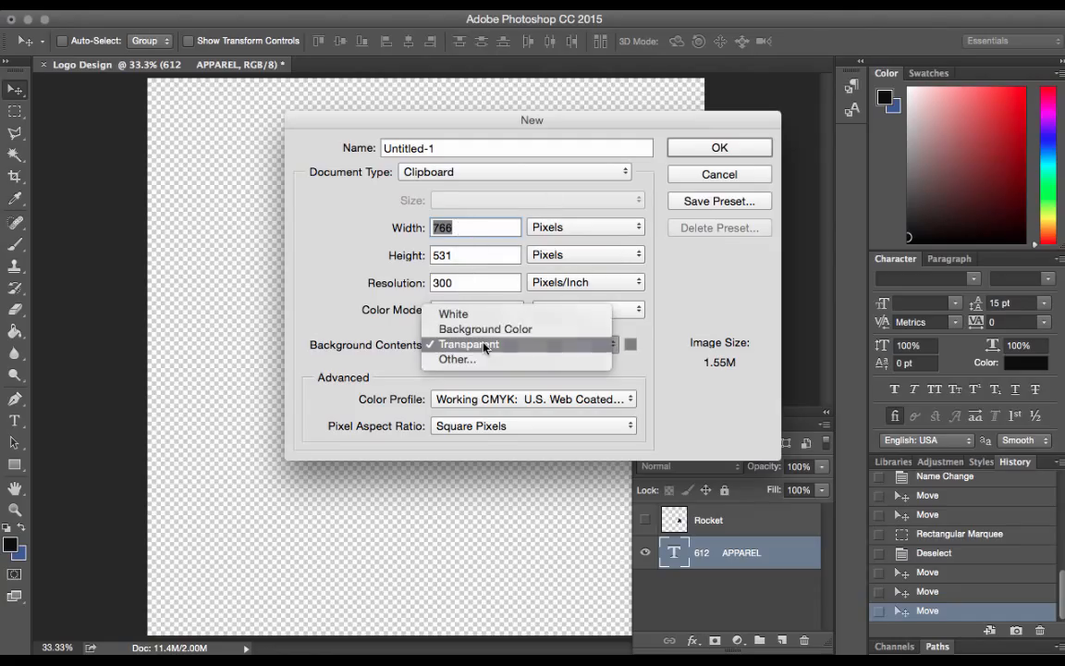
click(342, 359)
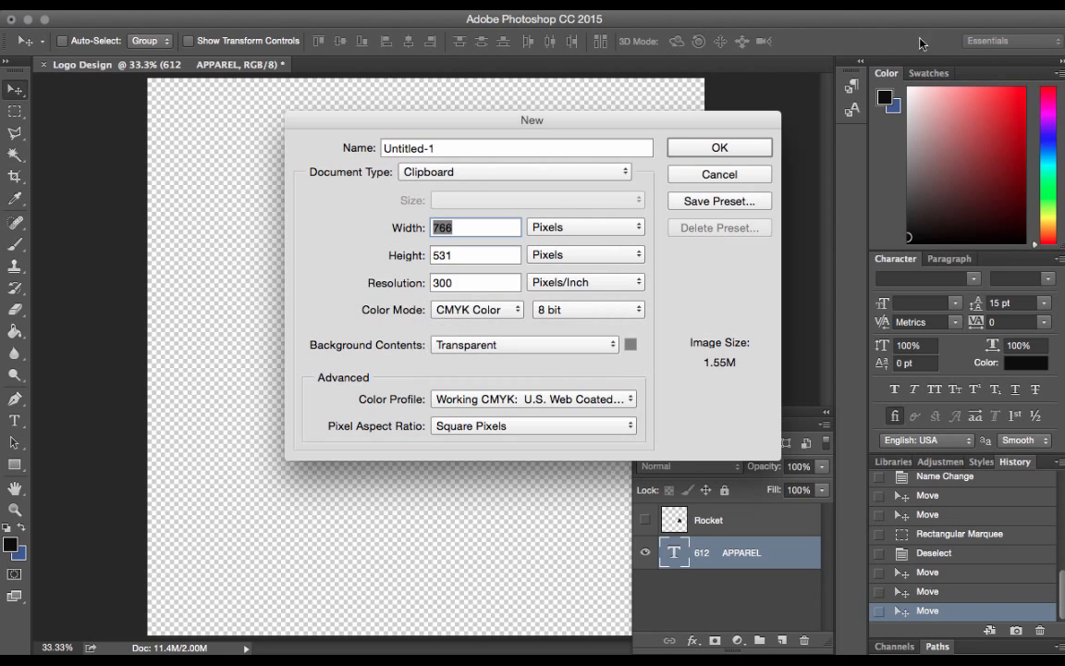
click(691, 148)
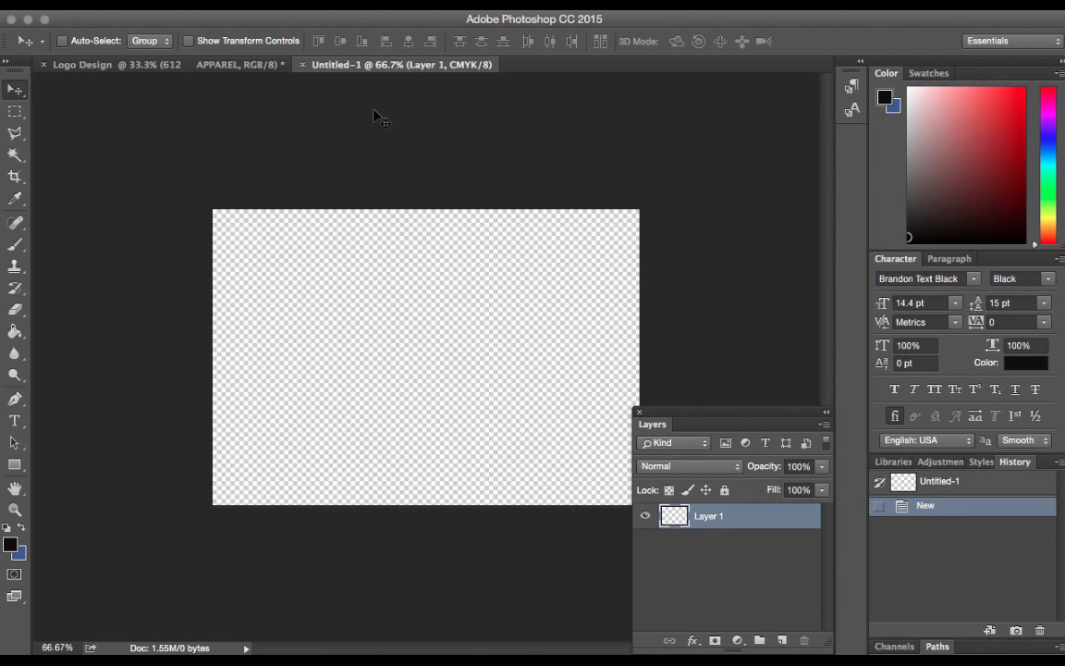
click(302, 65)
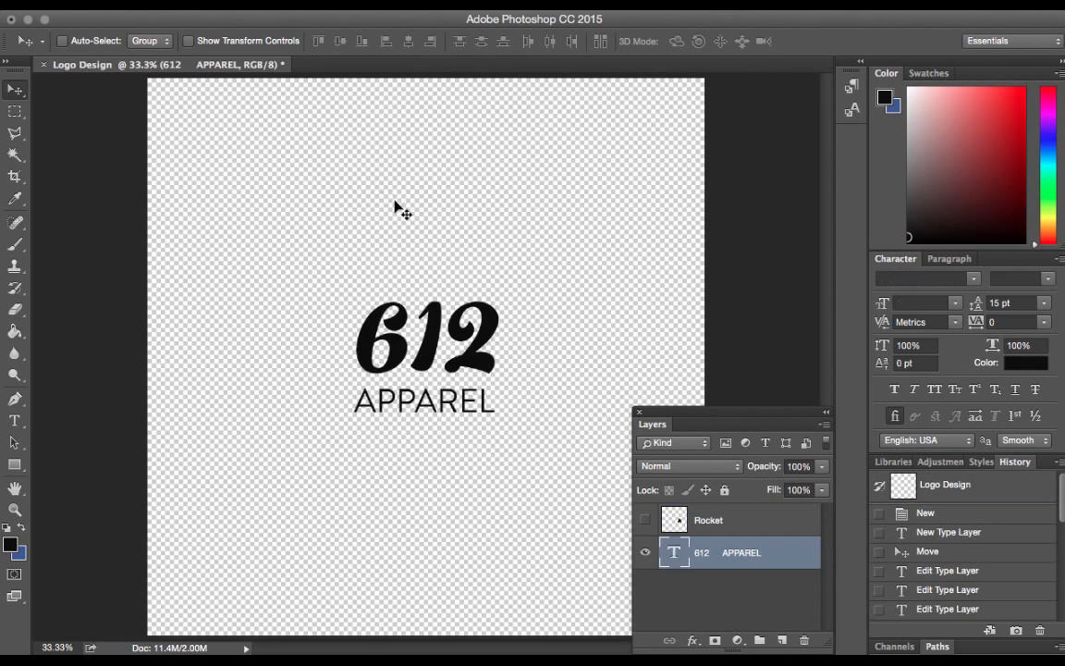
Set the digit 1 in the 612 lettering to the No. Seven Bold Regular font and finish the text edit
click(15, 422)
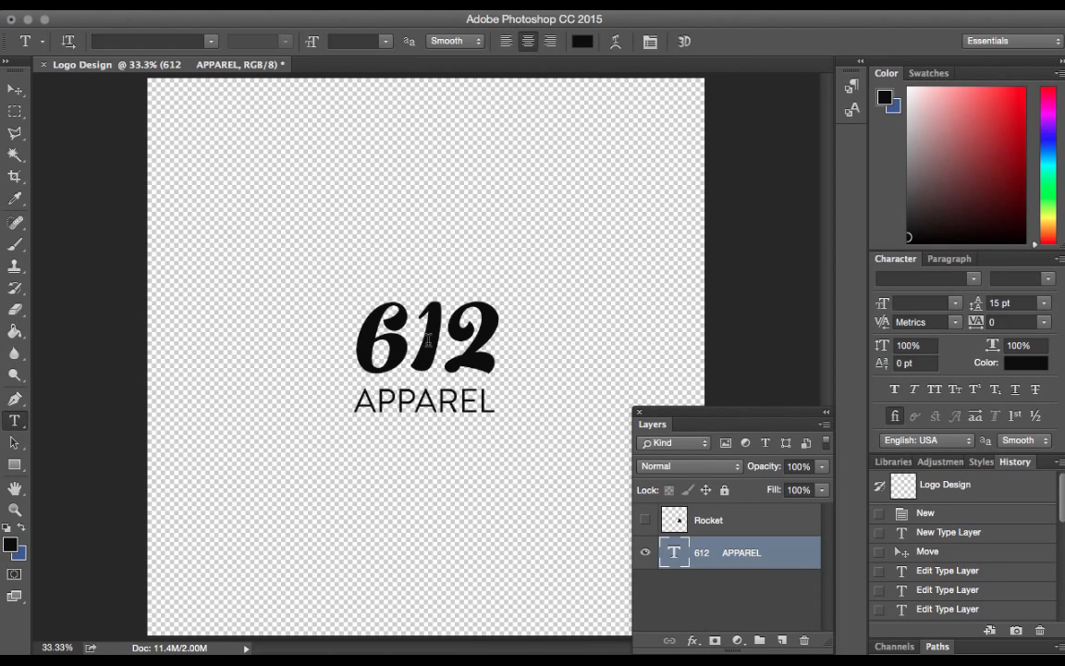
click(382, 383)
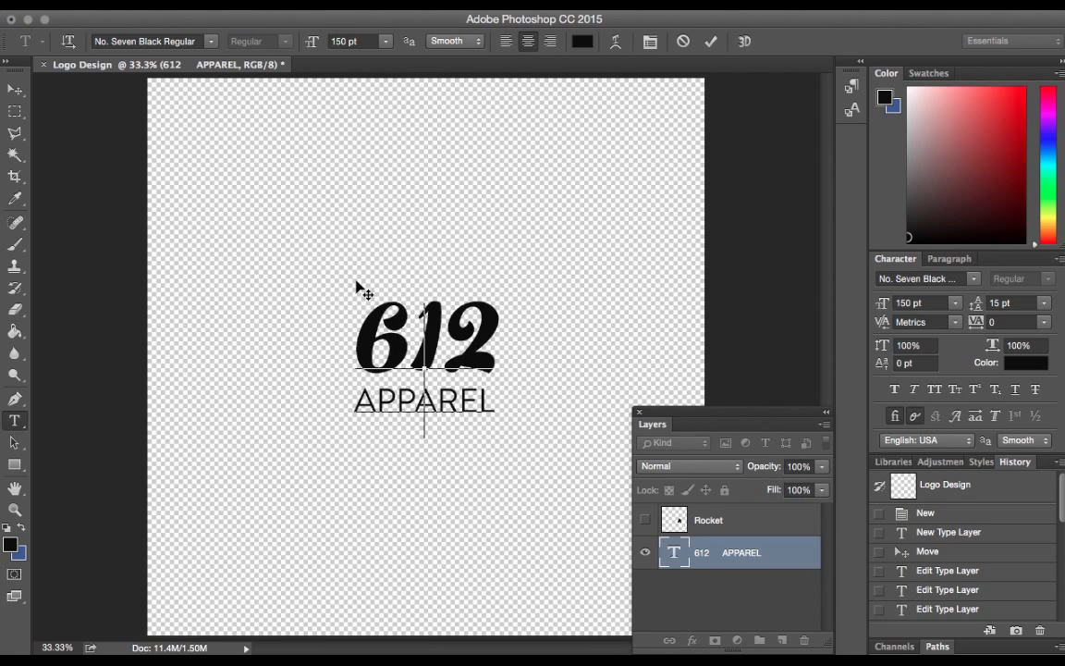
key(shift+Right)
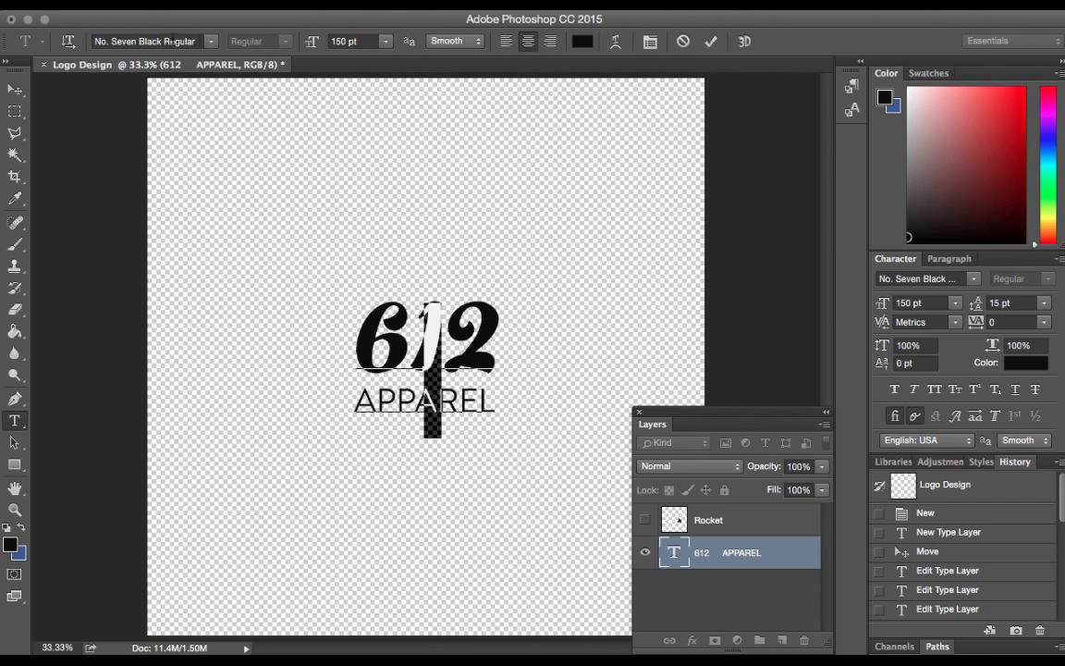
click(159, 41)
click(211, 42)
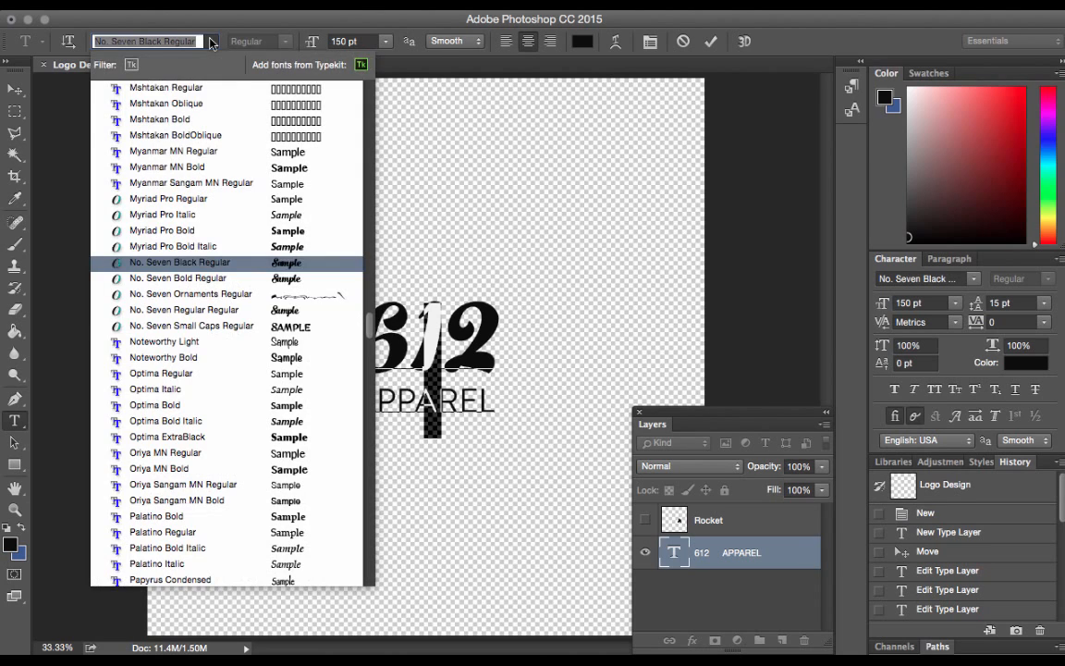
click(207, 277)
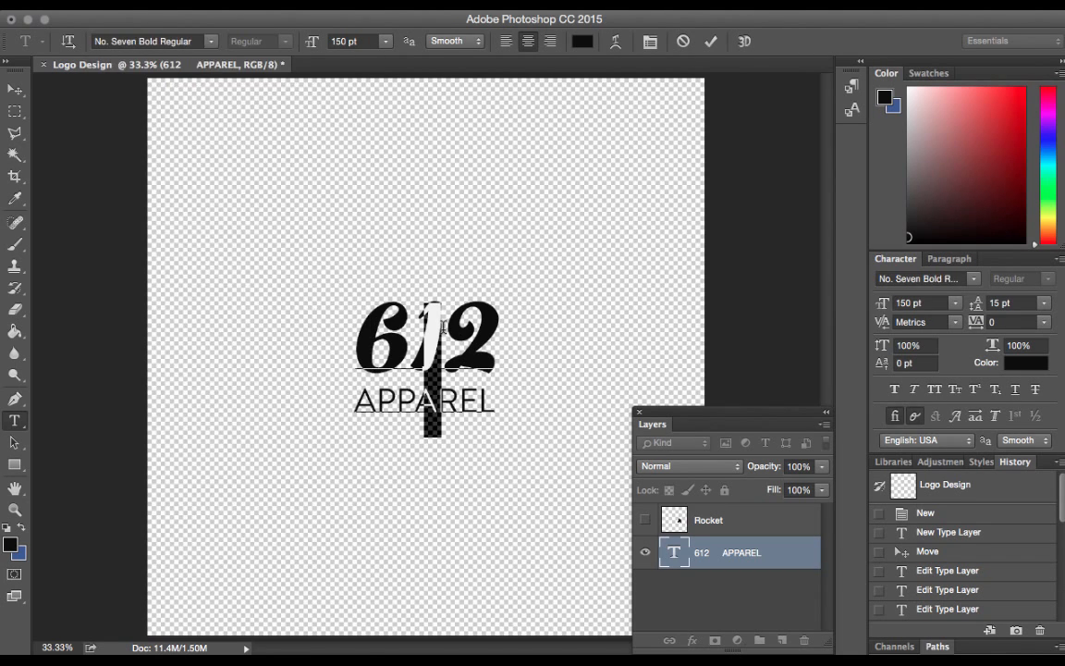
click(444, 325)
click(666, 342)
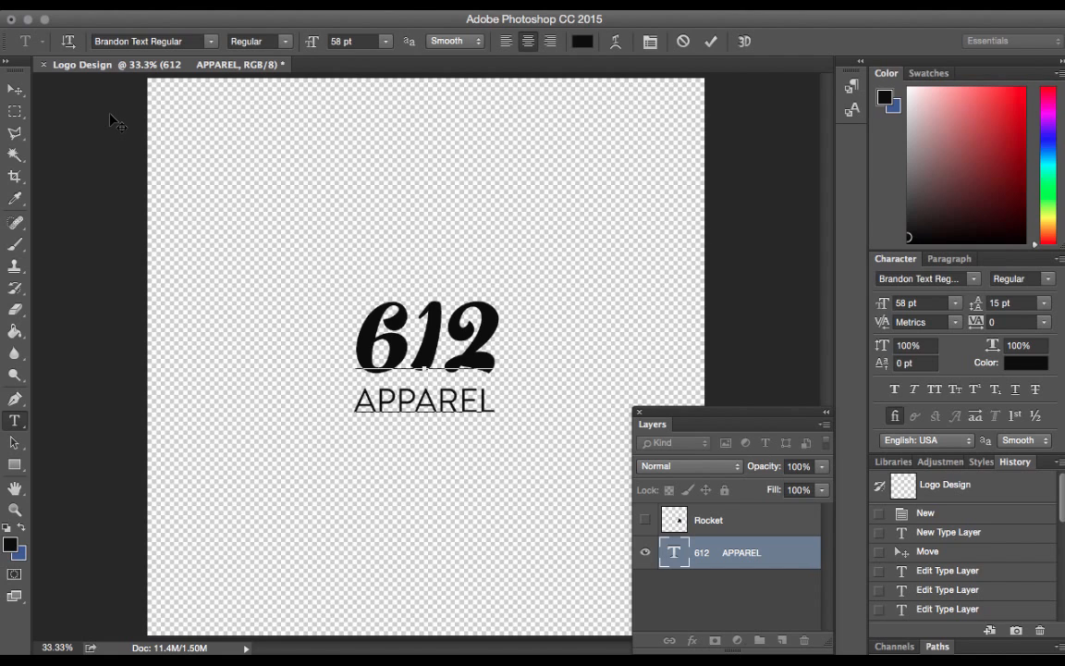
click(14, 89)
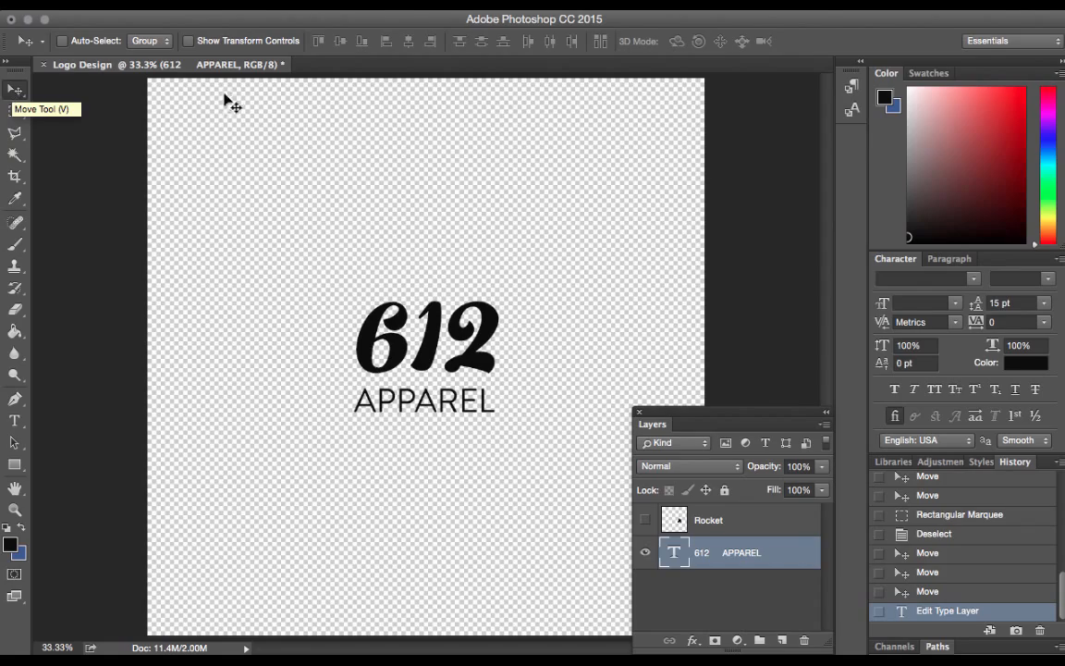
Switch to Safari and view the Logo Creation Kit + Bonus page, opening the account profile and returning to the kit
key(ctrl+Up)
click(230, 352)
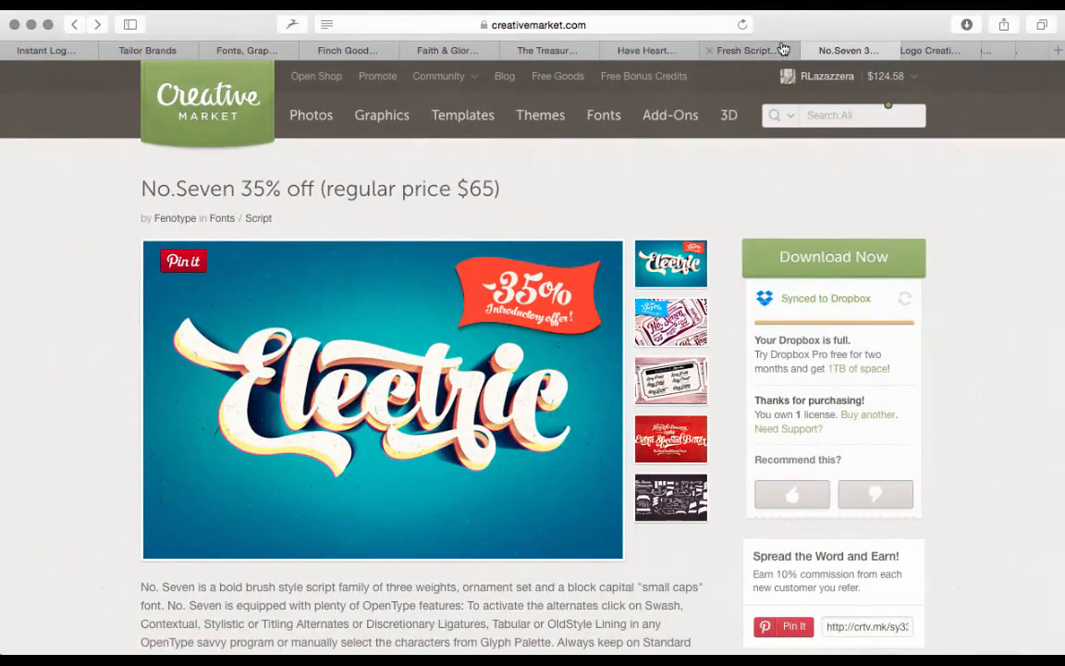
click(930, 57)
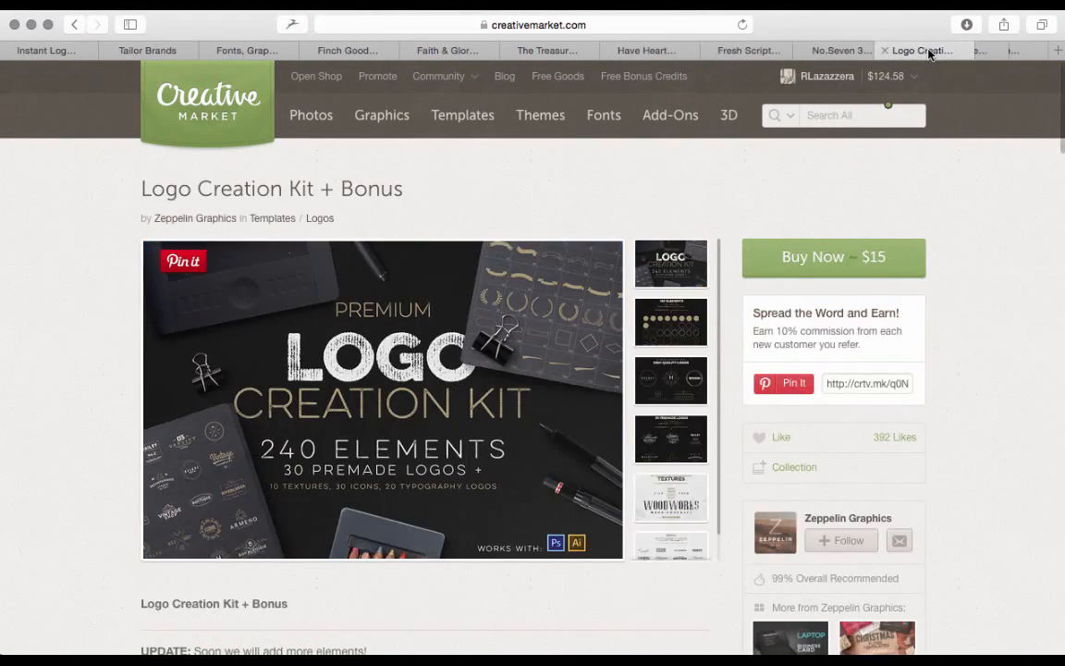
click(816, 73)
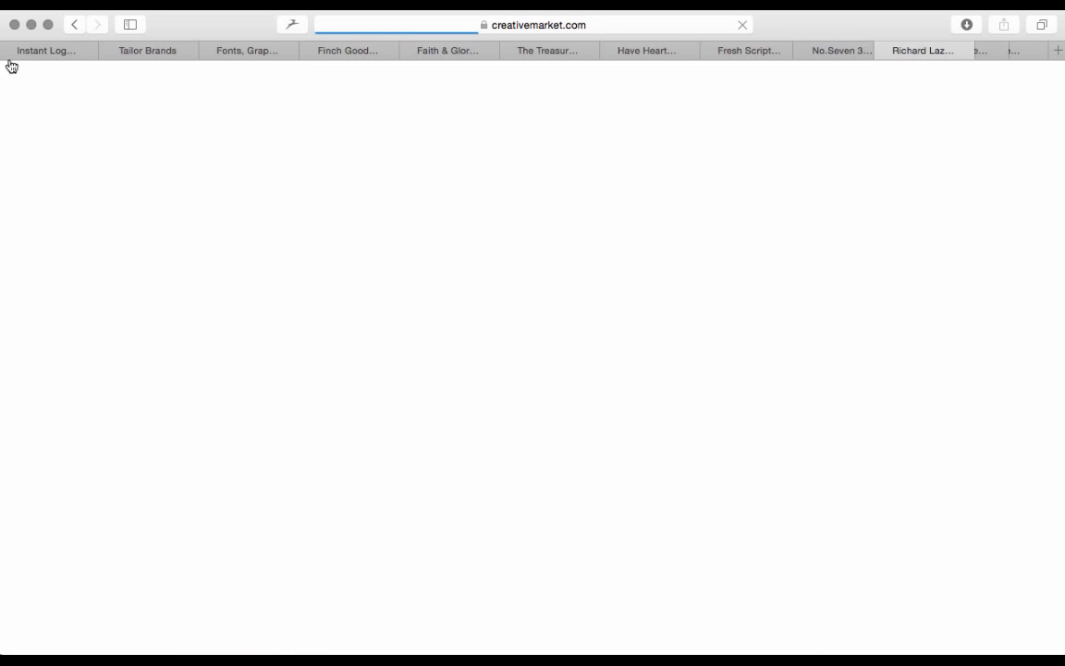
click(74, 24)
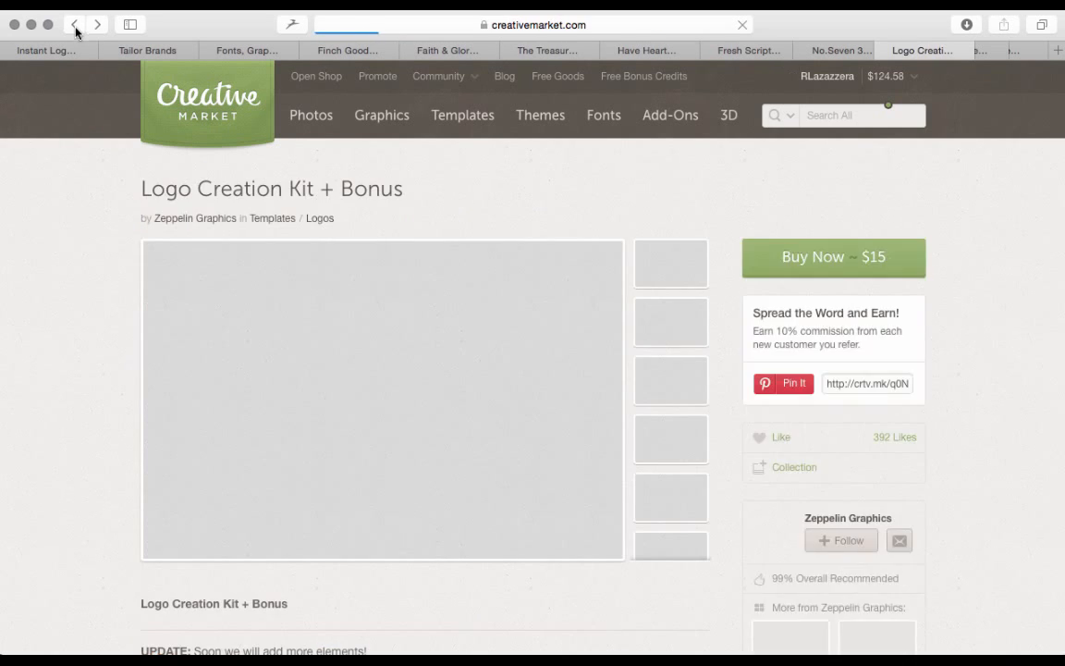
Open thenounproject.com in a new browser tab
click(1053, 51)
text(the)
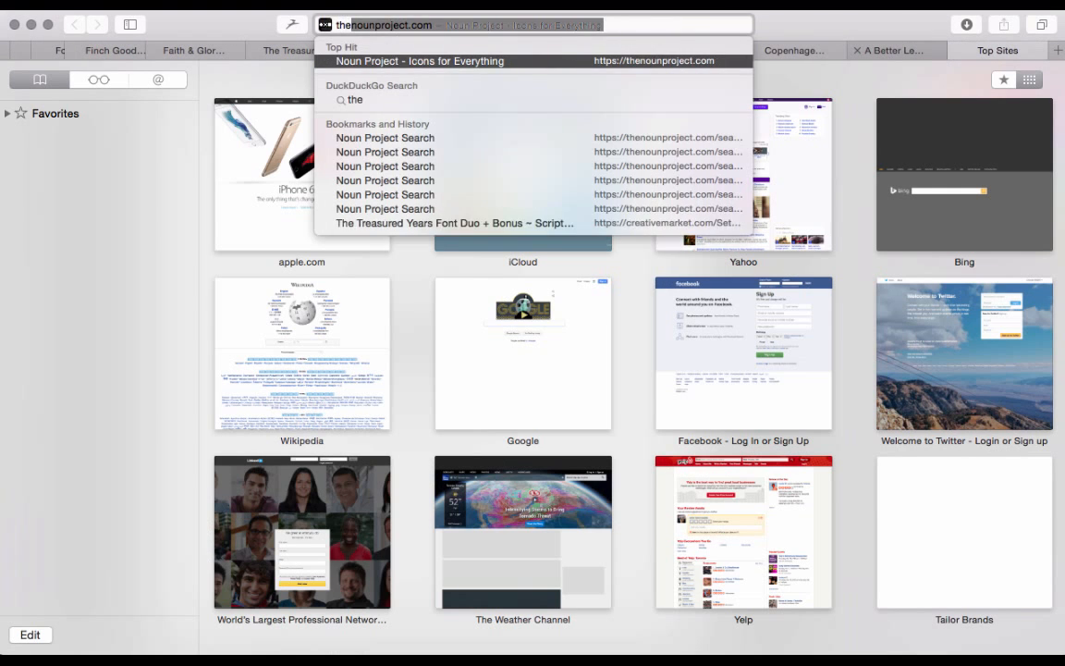
text(nounproject.)
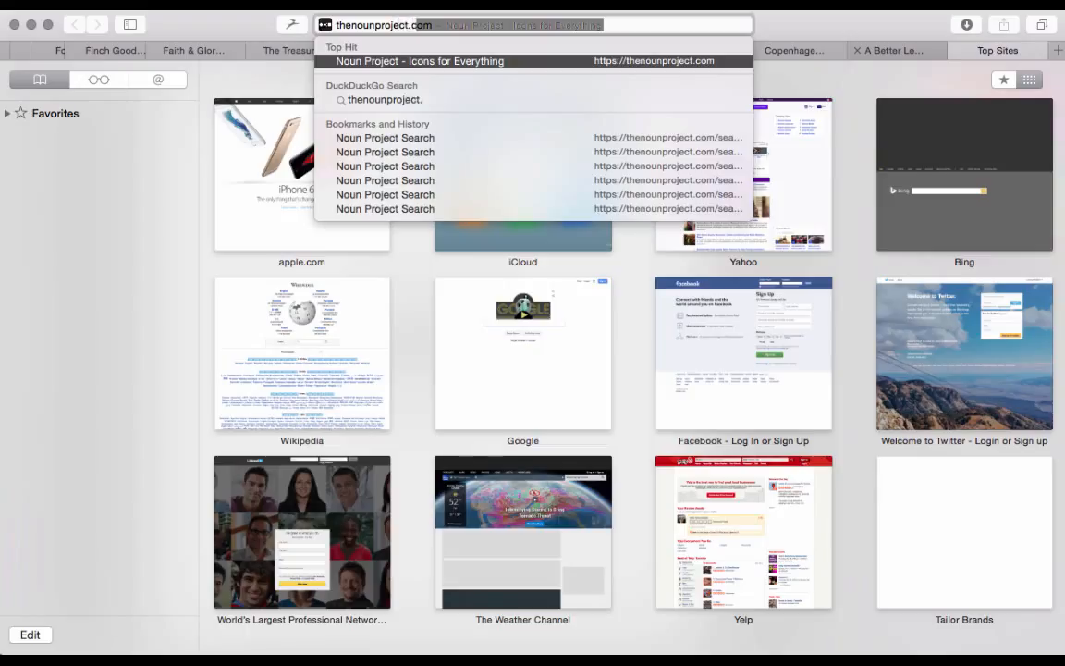
key(Return)
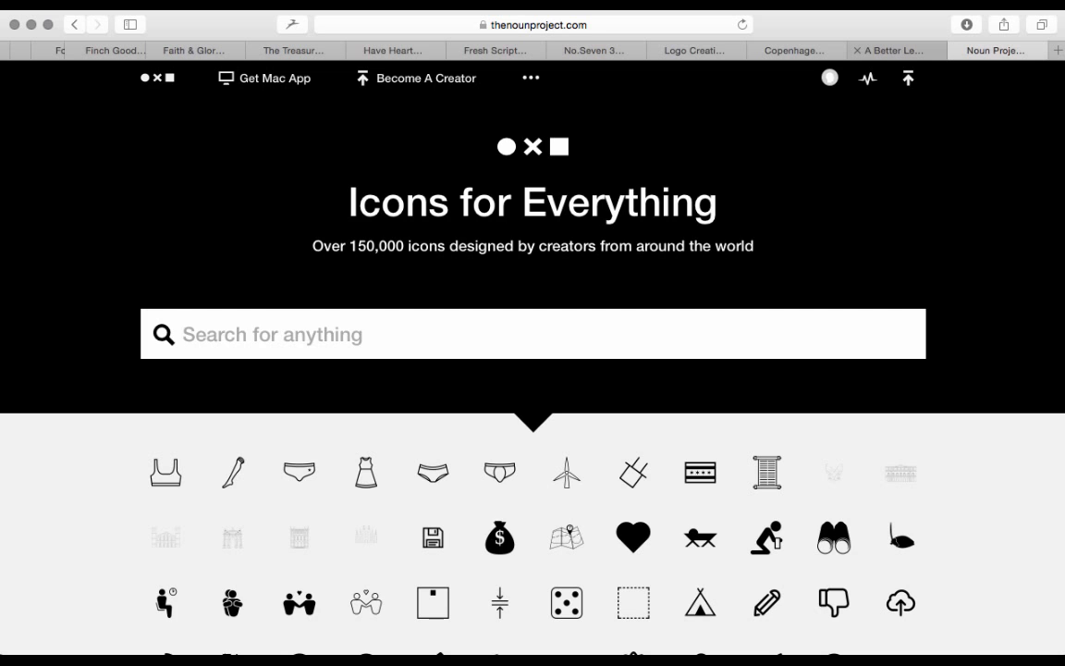
Search the Noun Project for "rocket" and browse the icon results
text(rocket)
key(Return)
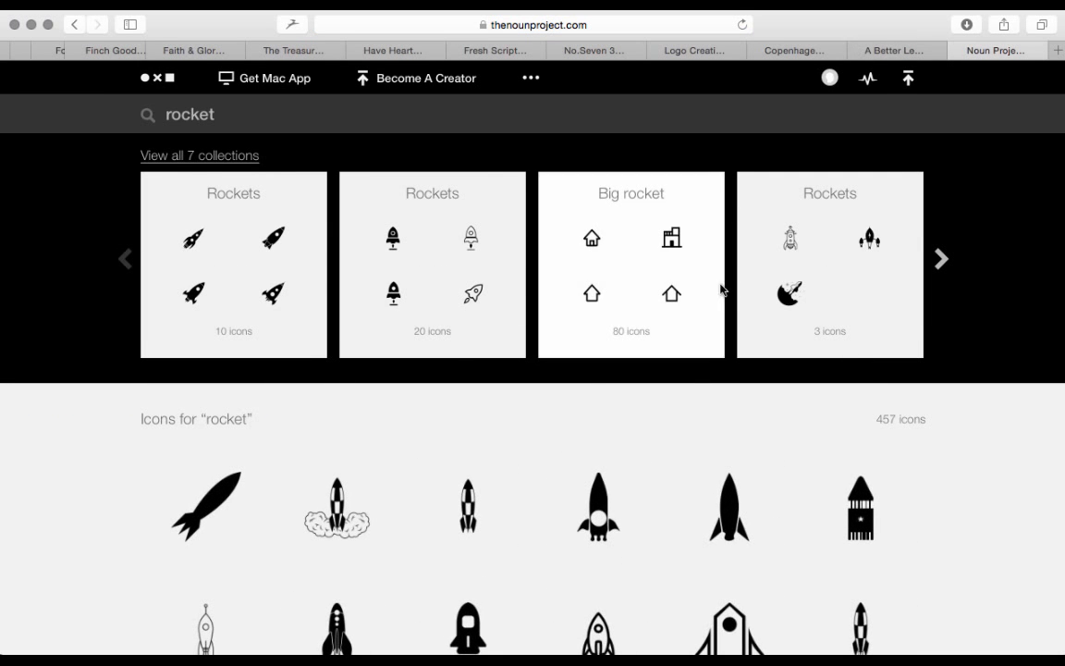
scroll(722, 289, down, 15)
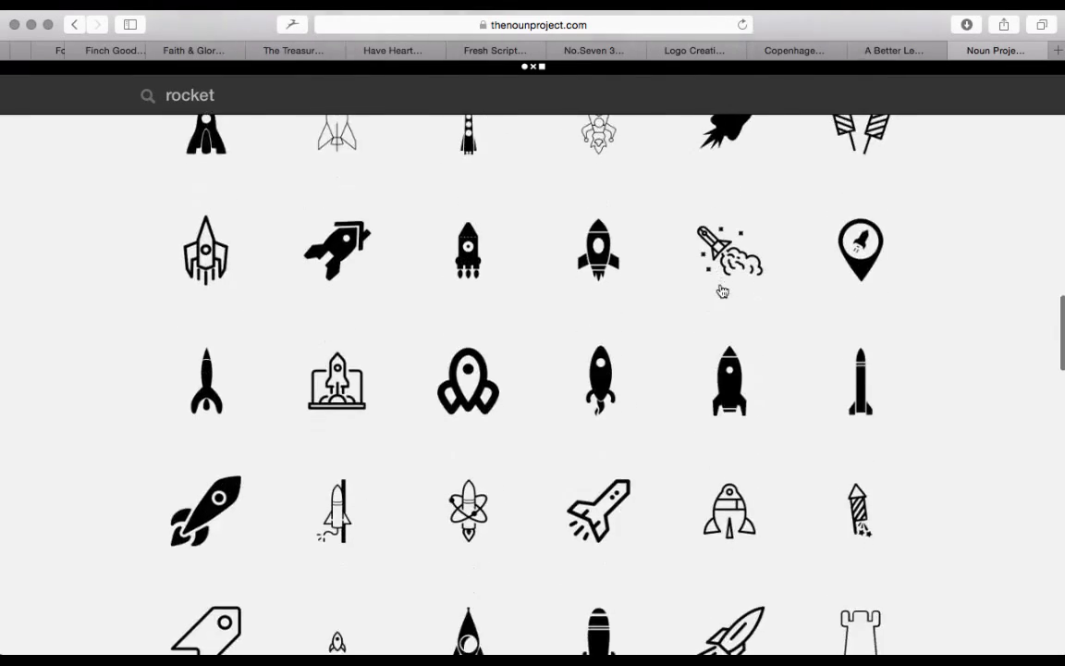
scroll(722, 289, down, 15)
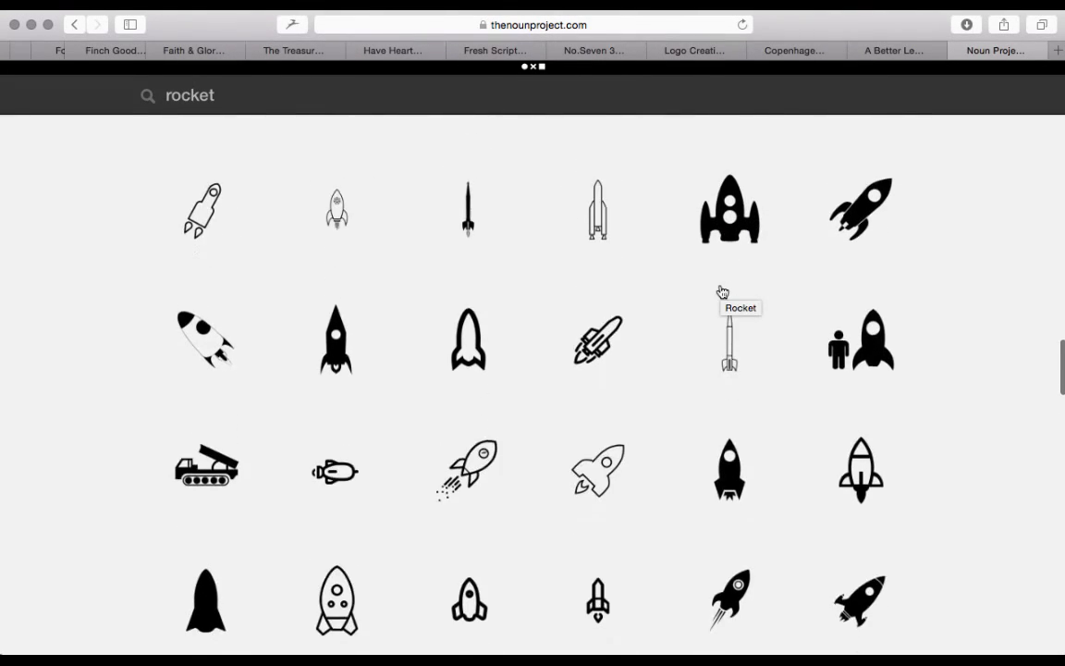
scroll(722, 289, down, 6)
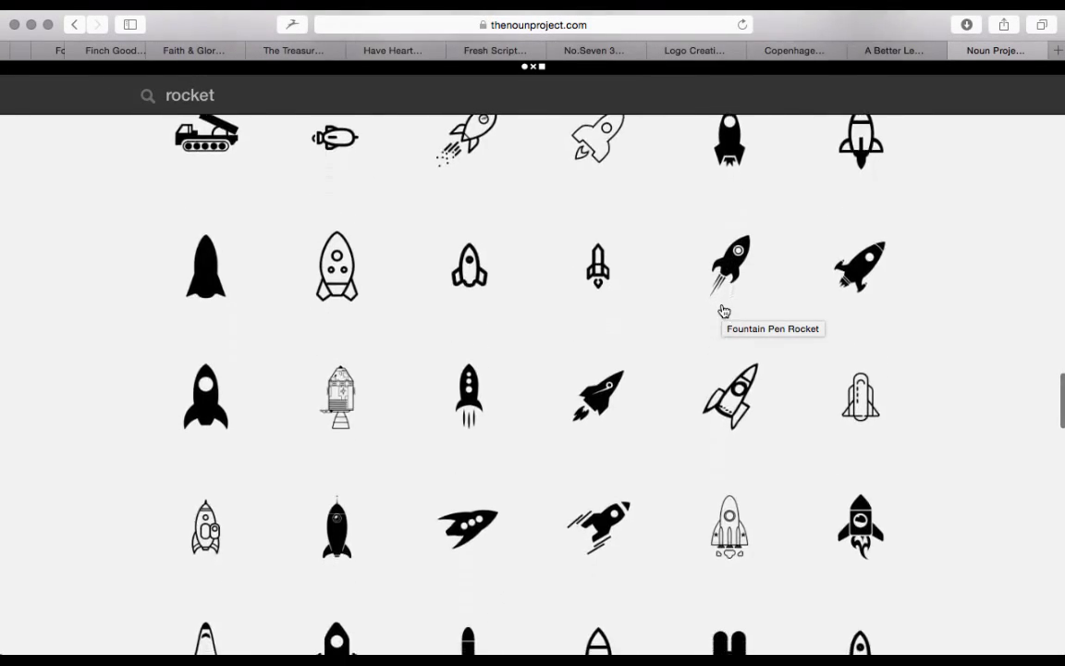
scroll(724, 311, down, 3)
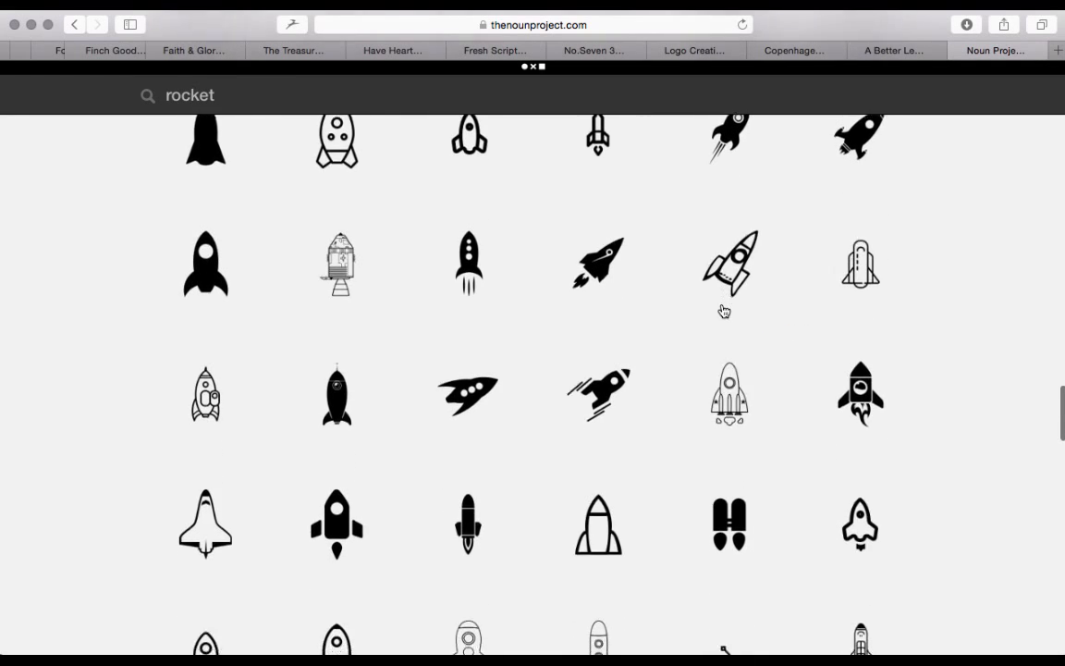
scroll(724, 310, down, 8)
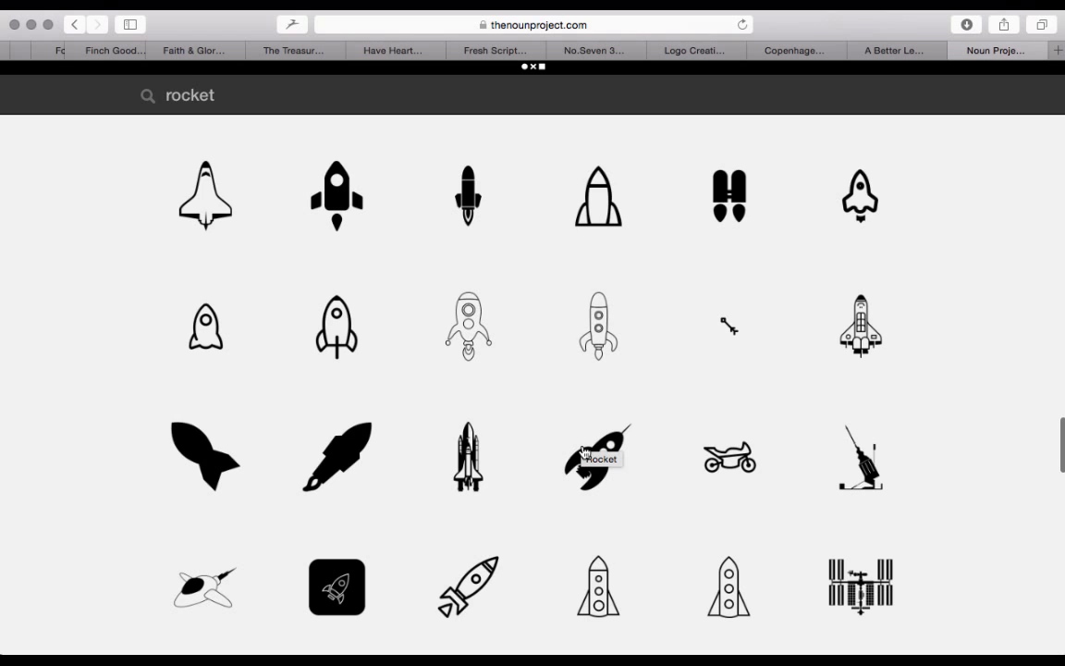
scroll(584, 451, up, 15)
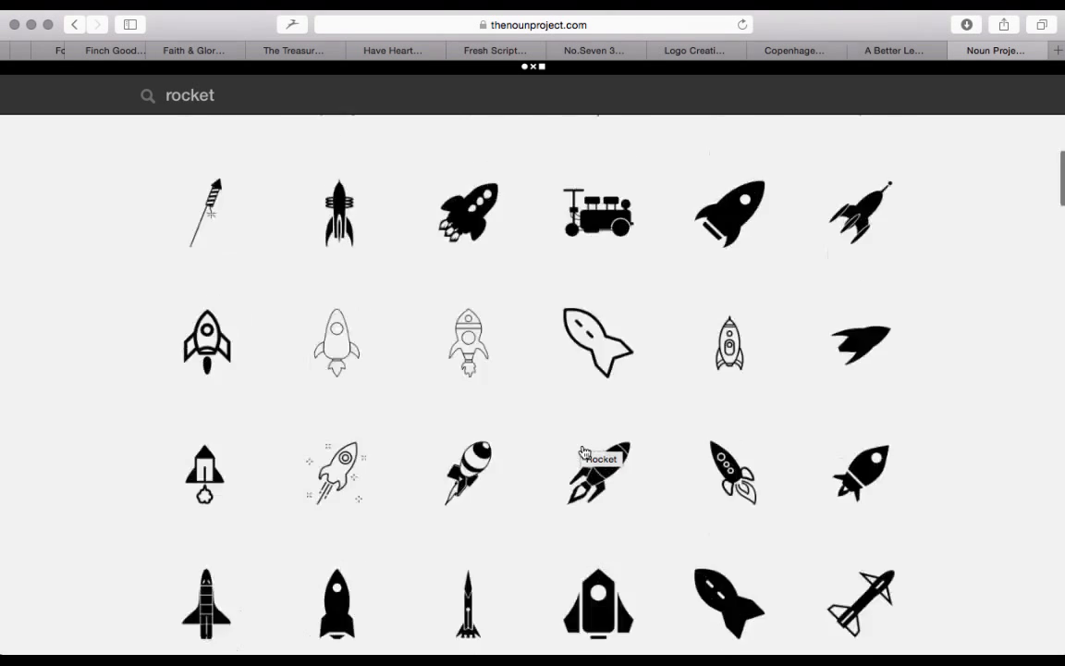
Switch to Photoshop, show the Rocket layer, and reposition the lettering and rocket so the rocket stands beside 612 APPAREL
mouse_move(356, 653)
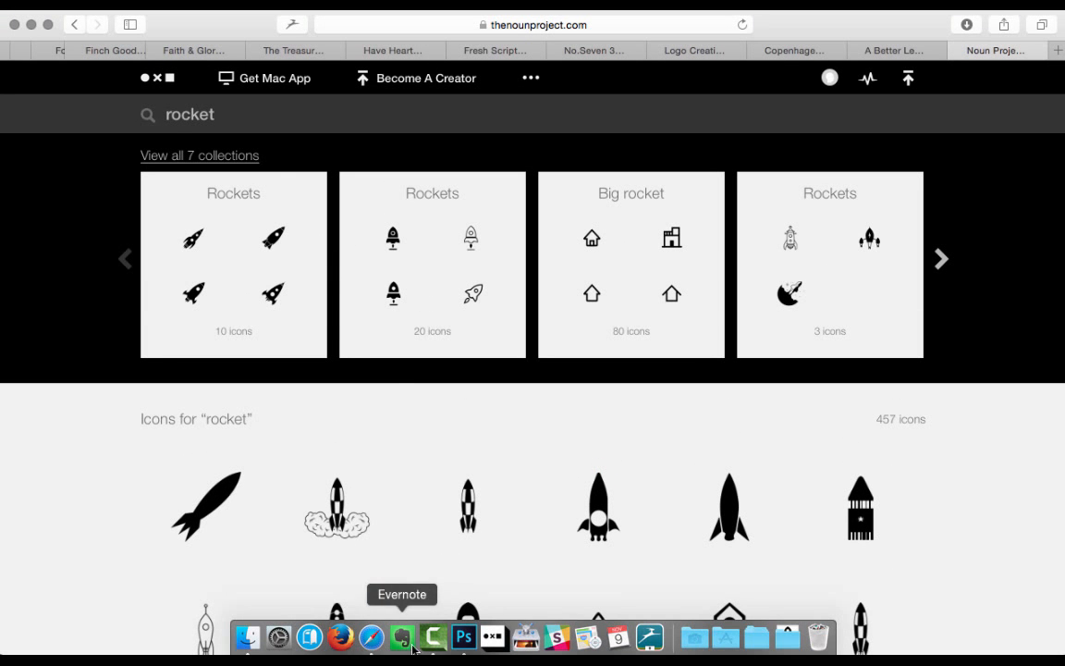
click(464, 636)
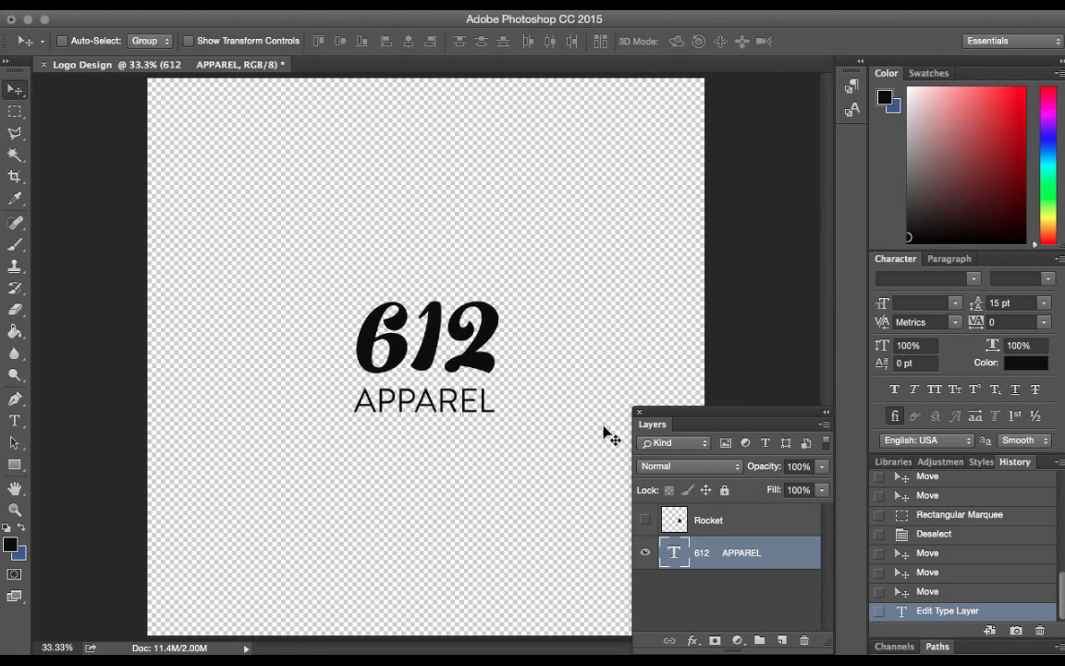
click(645, 519)
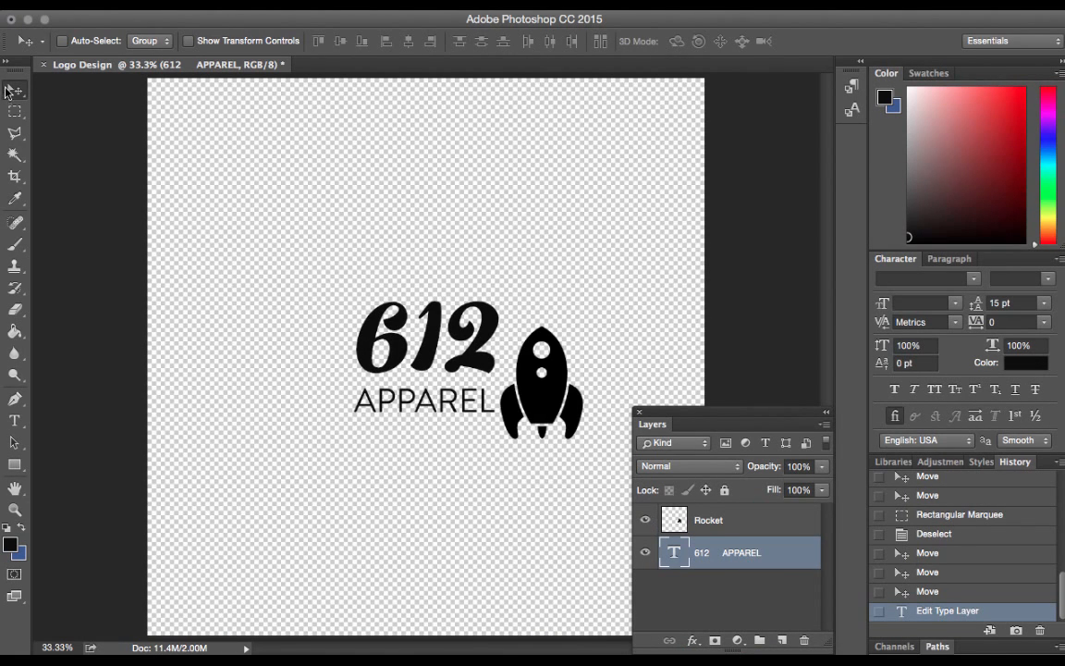
drag(552, 377, 552, 349)
click(709, 524)
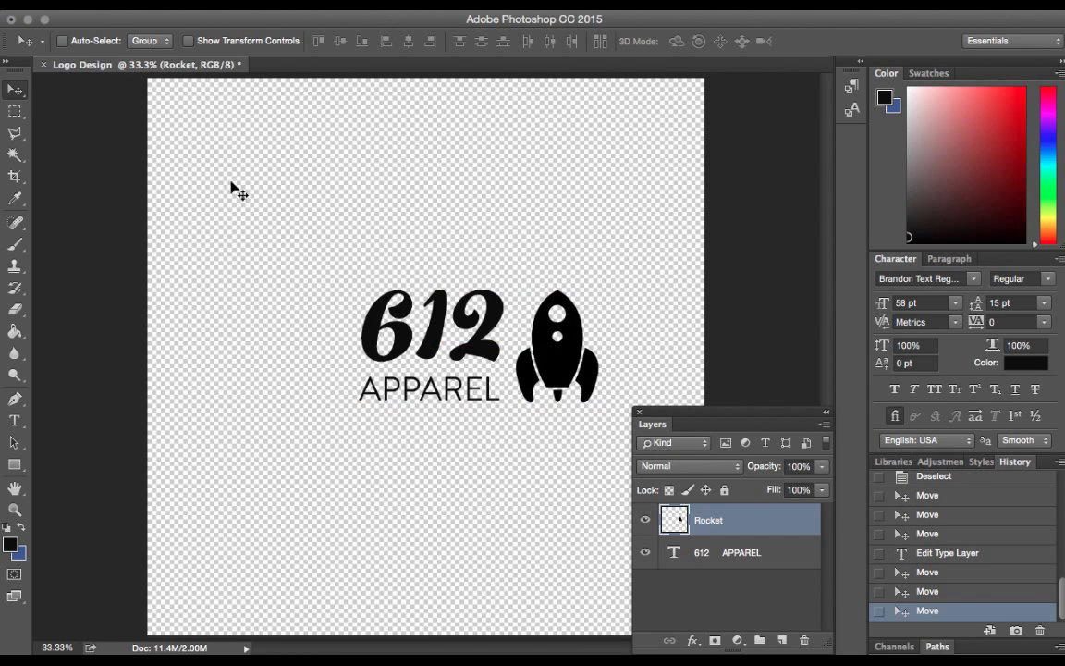
Draw a rectangular marquee around the lettering and rocket, deselect it, and make the 612 APPAREL text layer active
click(15, 110)
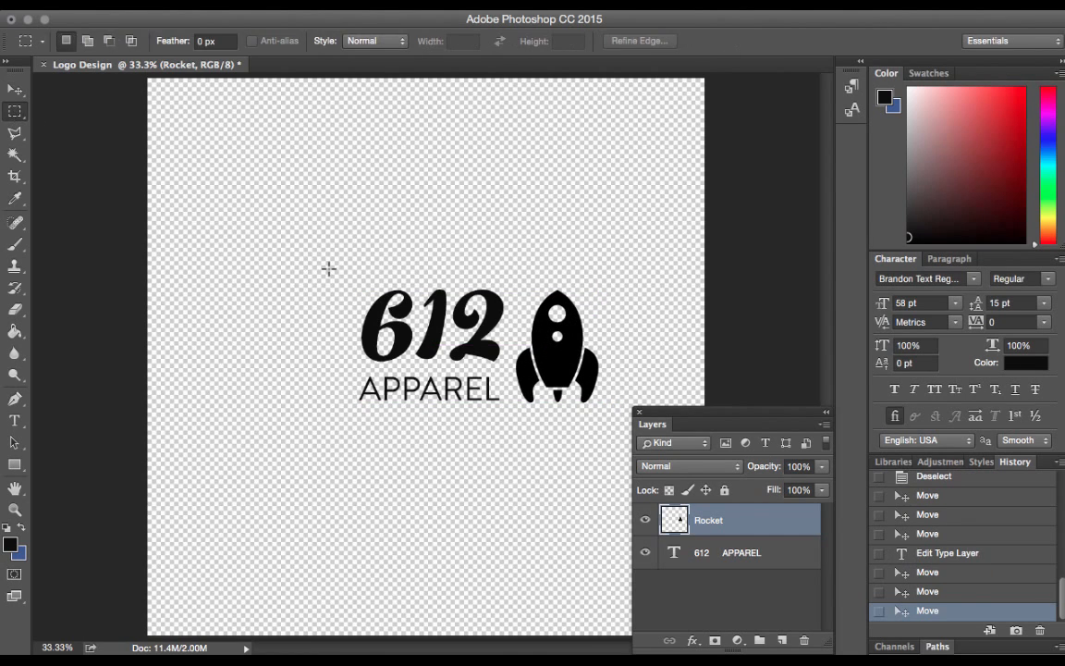
drag(328, 269, 632, 427)
click(450, 252)
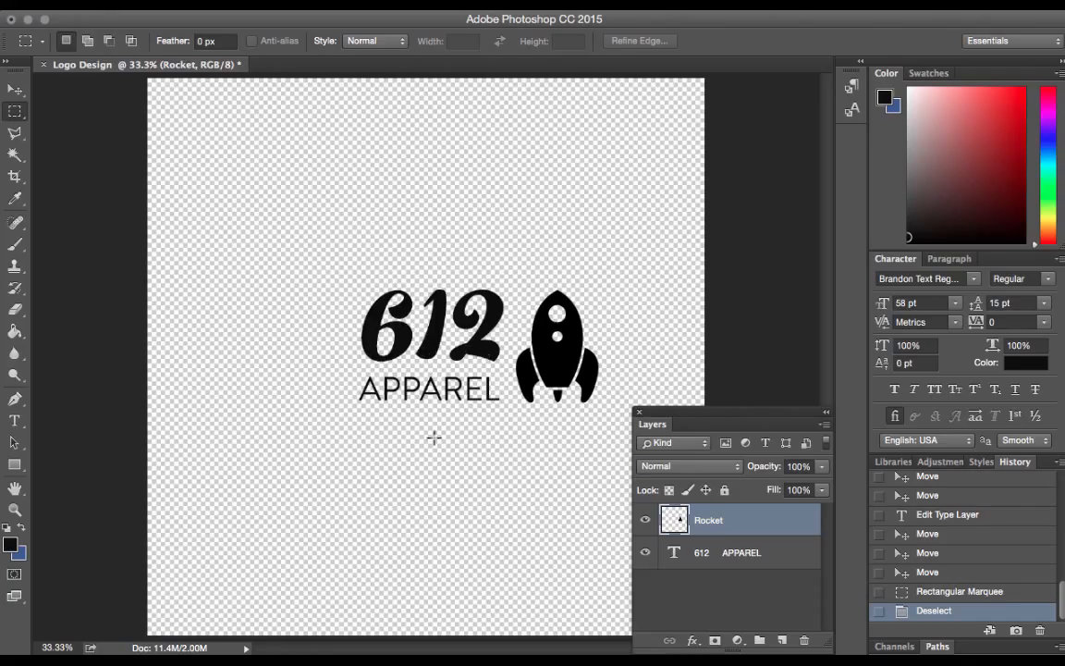
click(723, 553)
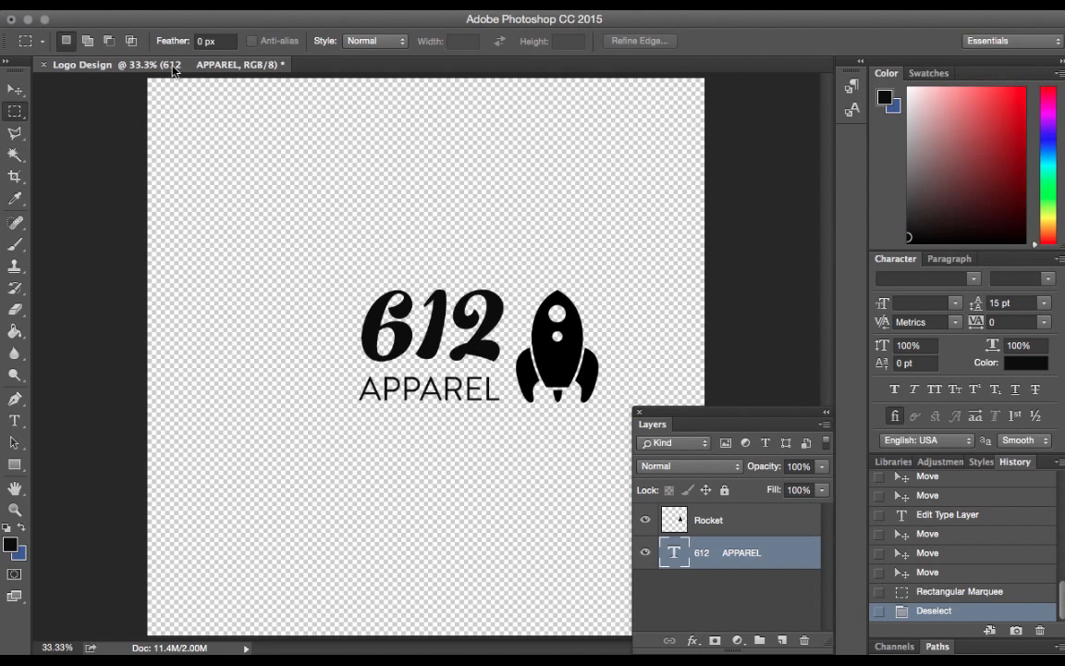
Switch to Safari, return to the Logo Creation Kit + Bonus page, and view its 140 Elements and High Quality Logos previews
key(ctrl+Up)
click(287, 309)
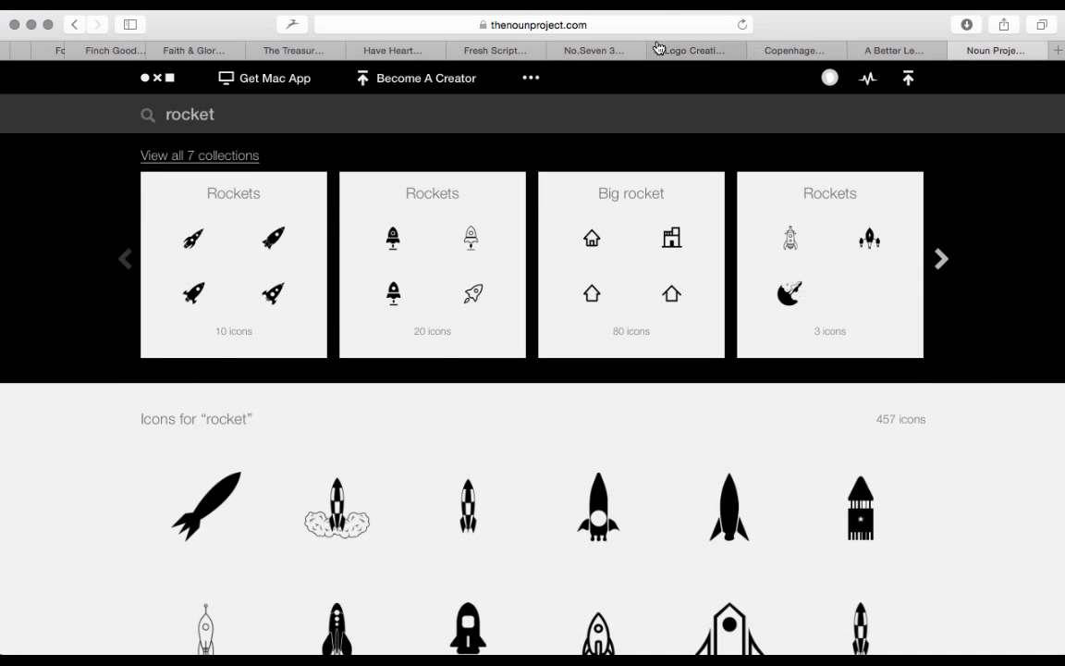
click(689, 50)
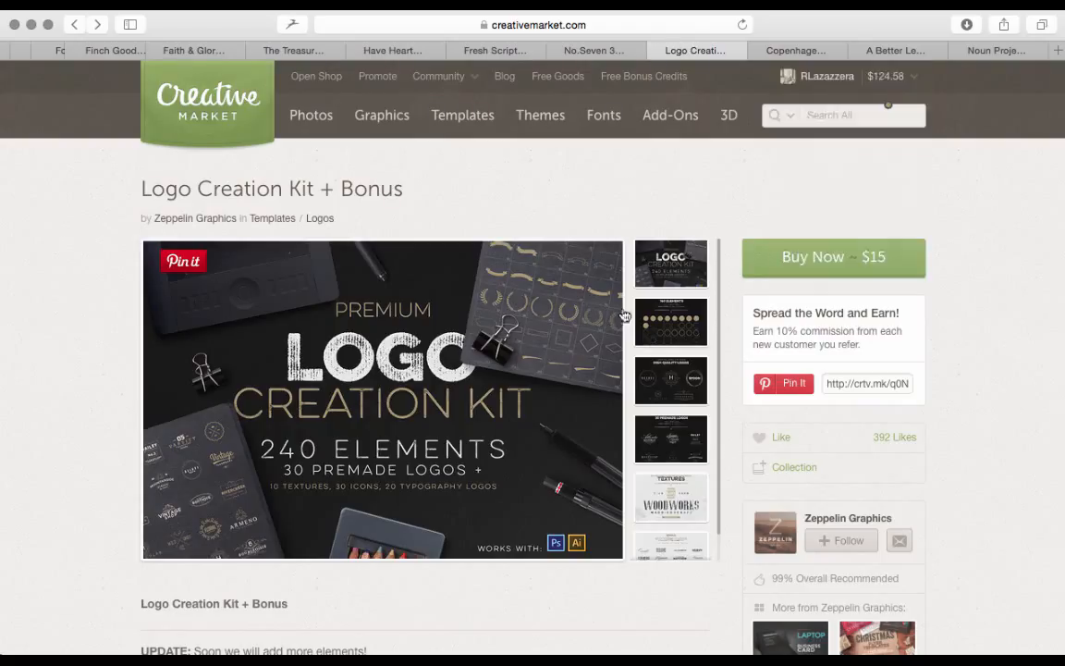
click(671, 330)
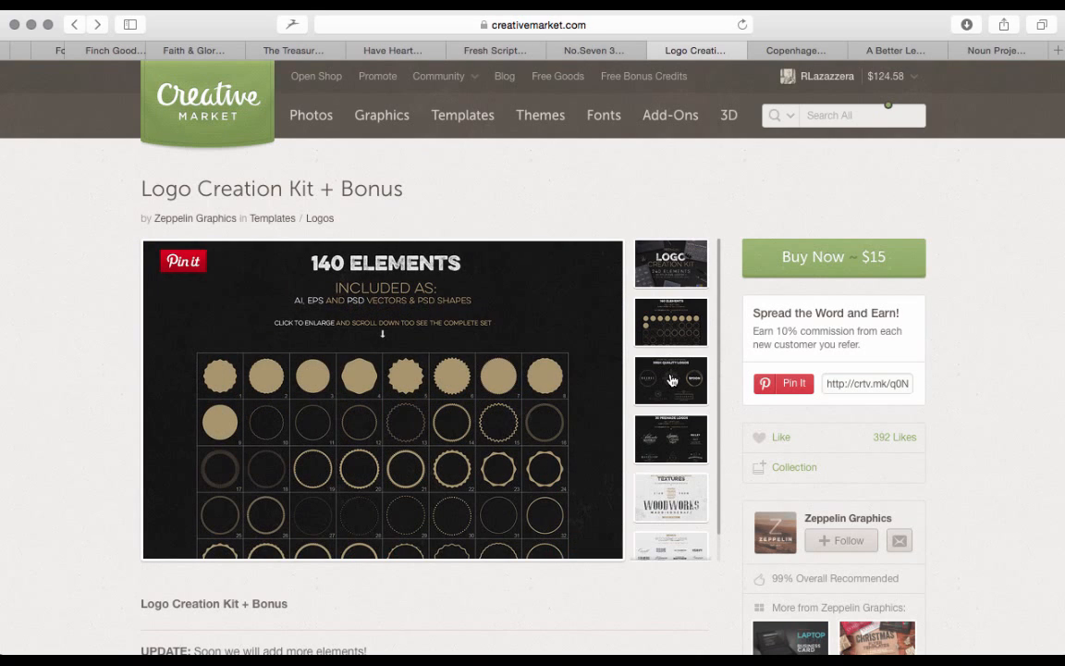
scroll(459, 392, down, 2)
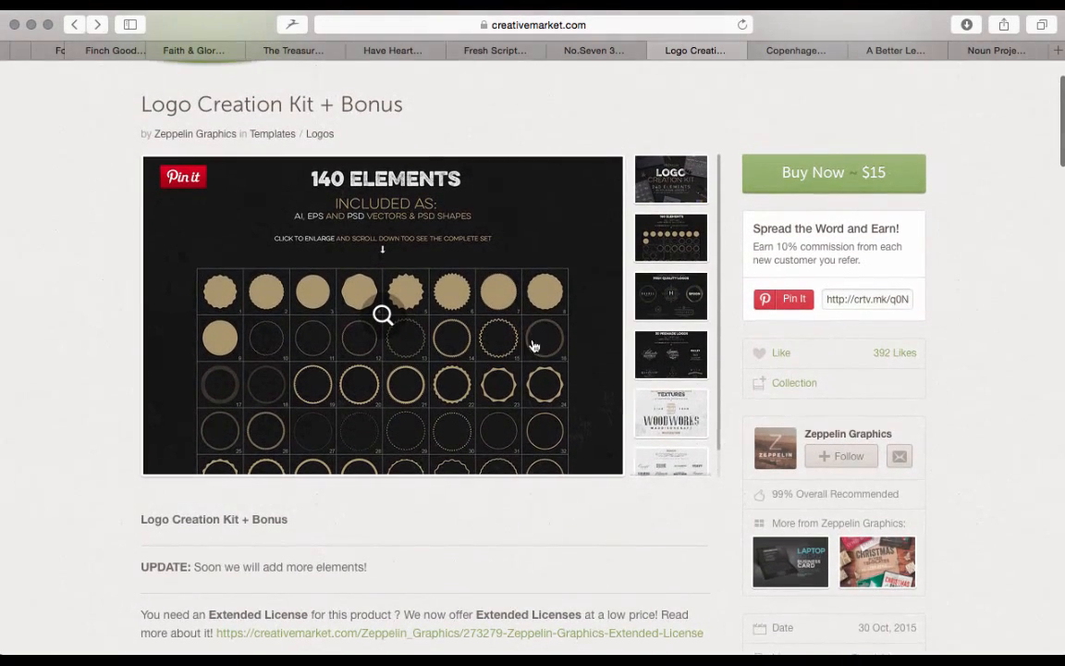
click(681, 313)
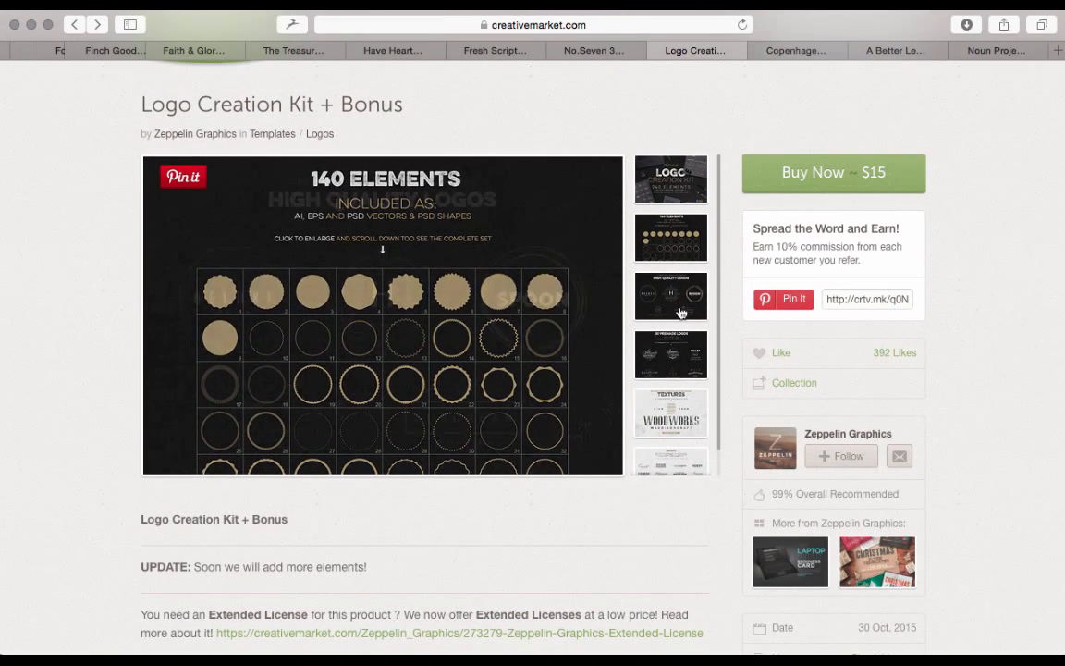
Open the 30 Premade Logos preview at full size, examine the complete set of logos, and close the image
click(667, 355)
click(383, 298)
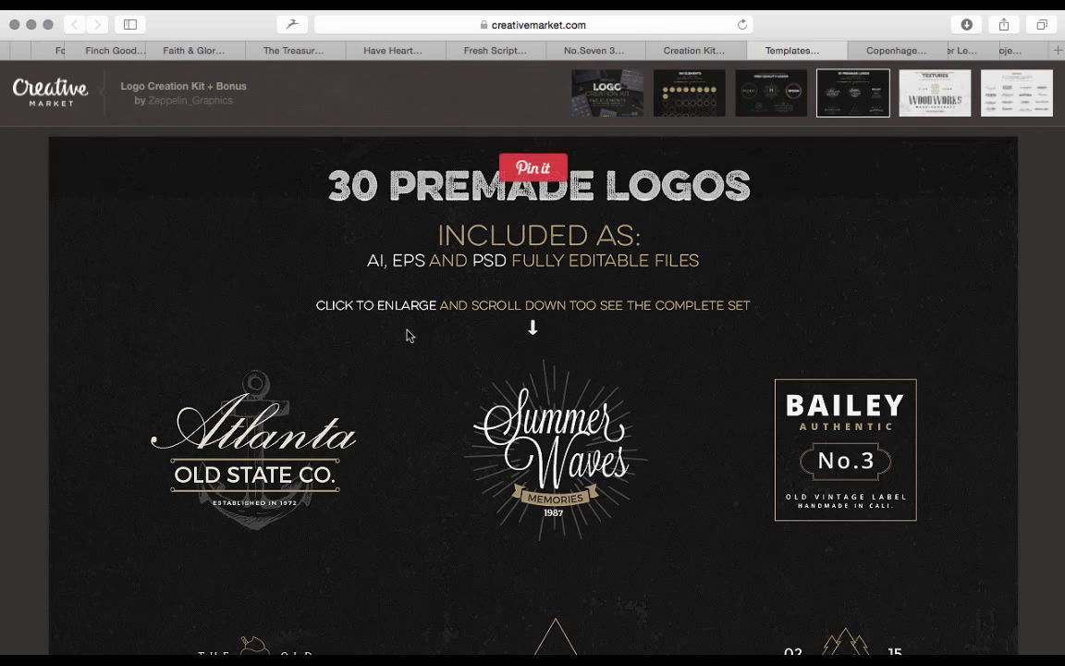
scroll(408, 356, down, 5)
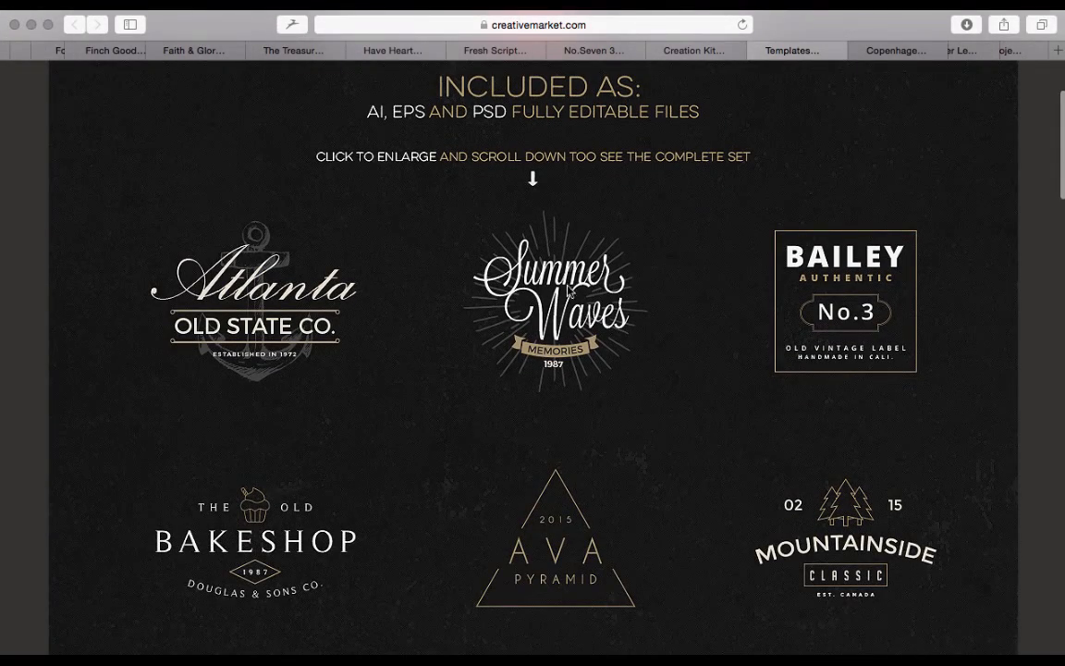
scroll(660, 343, down, 10)
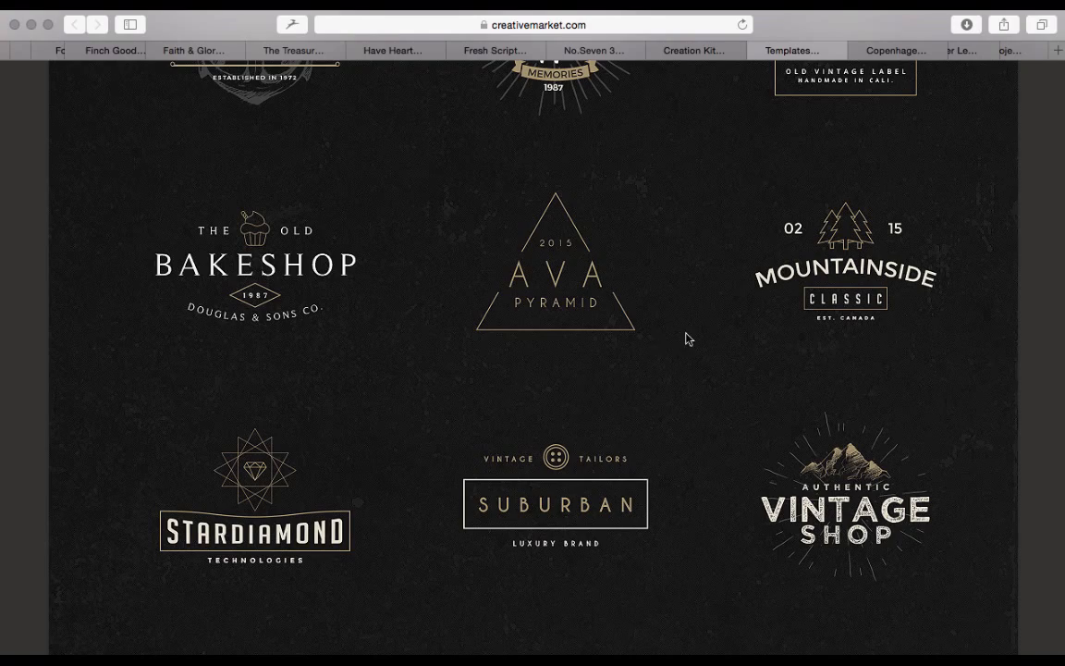
scroll(686, 342, down, 13)
scroll(686, 351, down, 20)
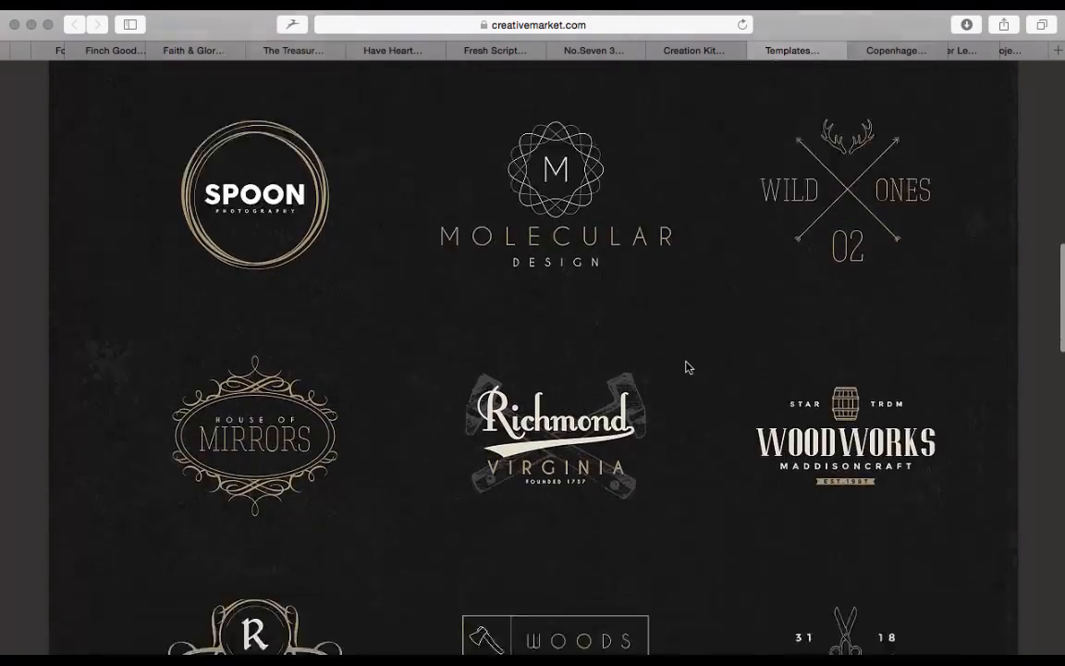
scroll(686, 367, down, 12)
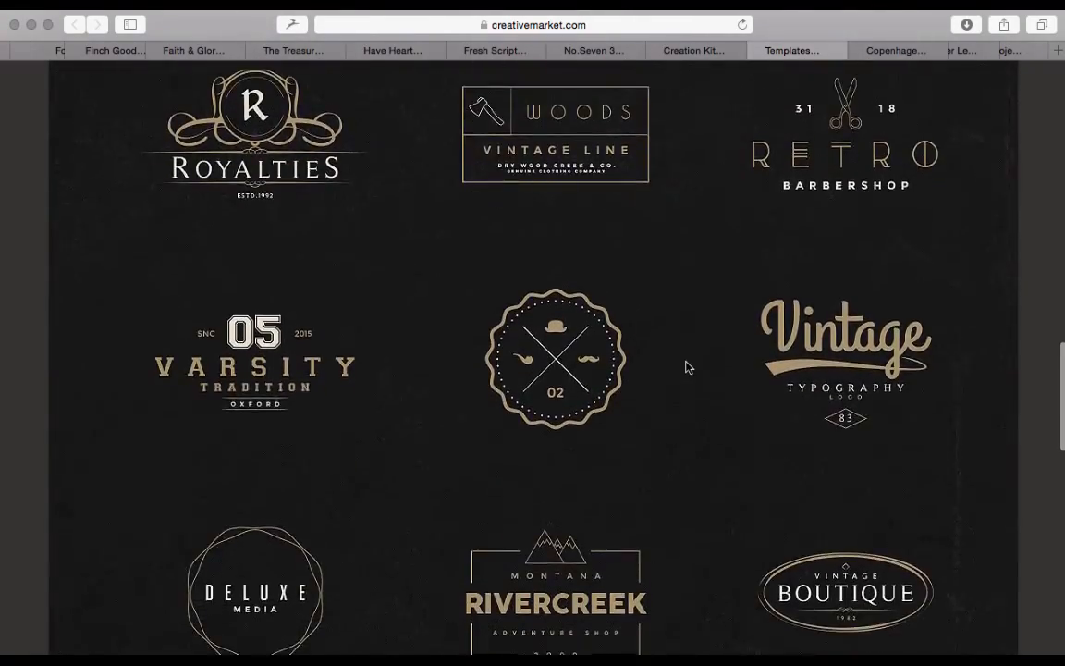
scroll(686, 367, down, 1)
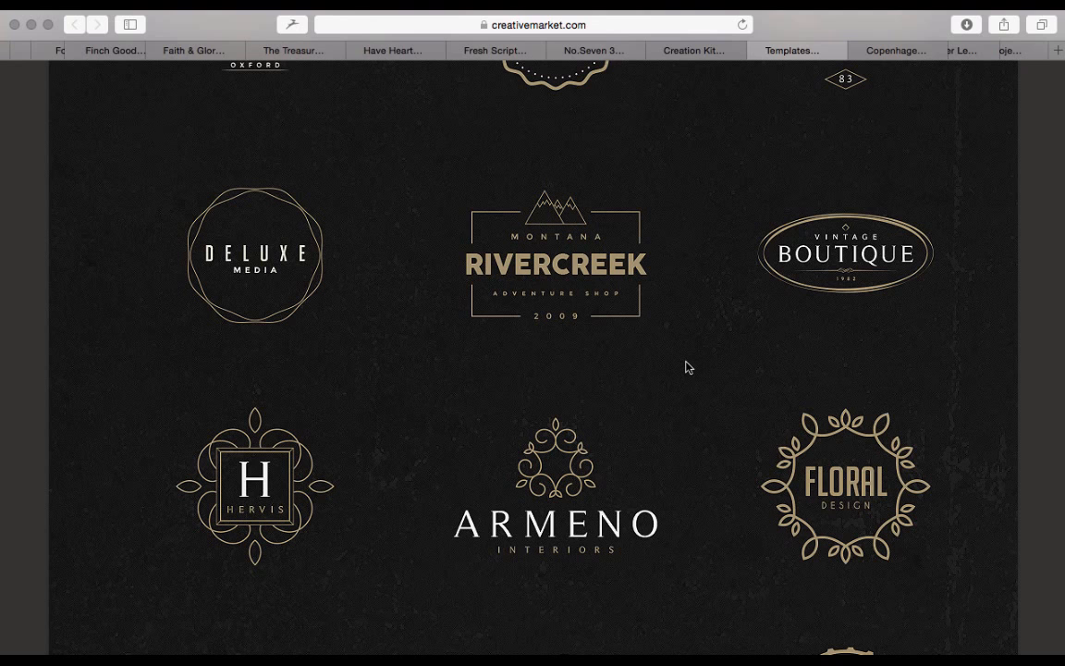
scroll(686, 362, down, 5)
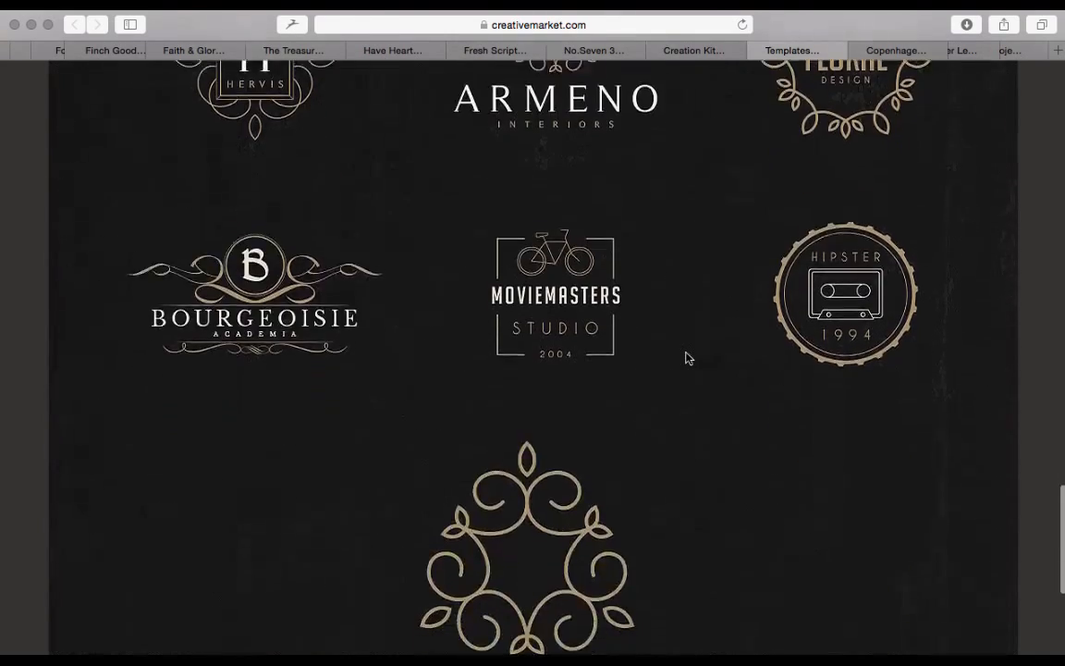
scroll(689, 358, up, 13)
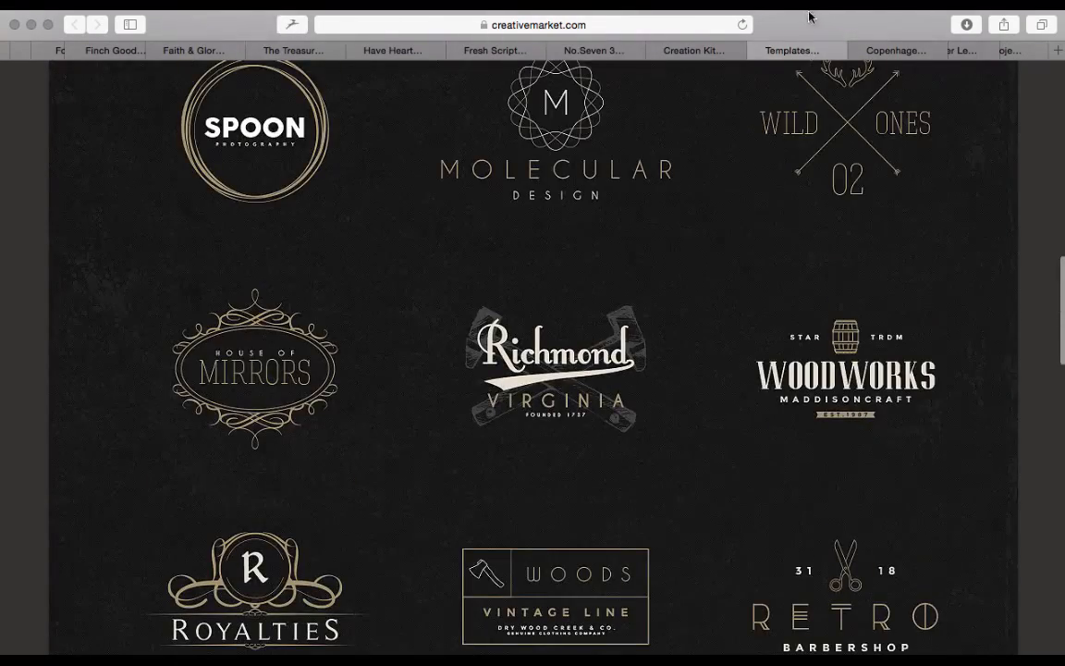
scroll(794, 223, up, 6)
scroll(793, 224, up, 5)
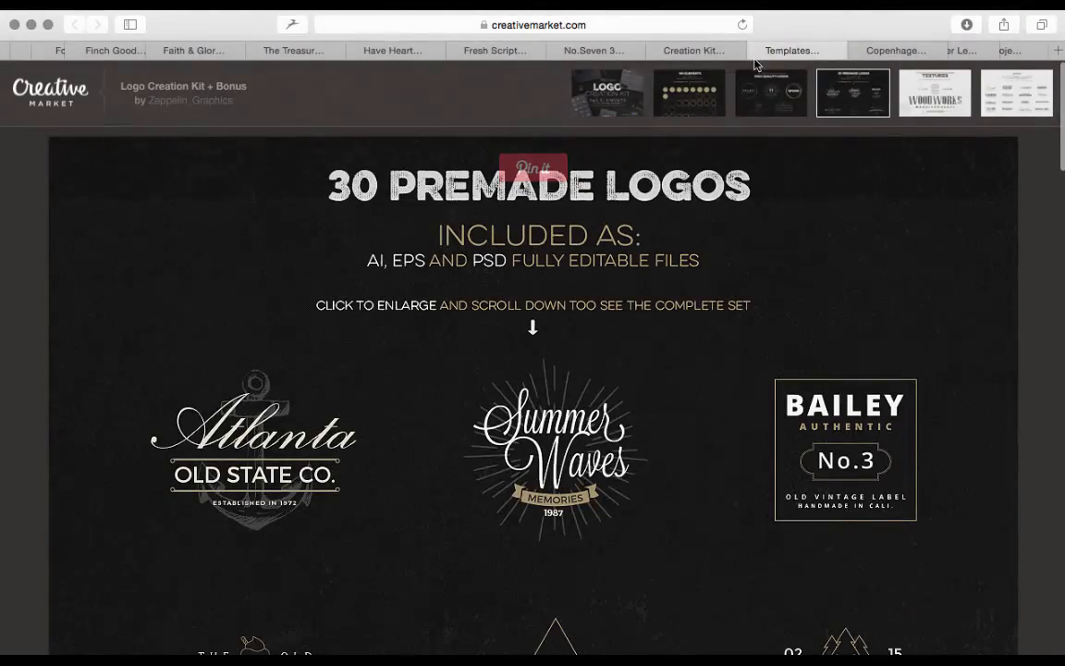
click(754, 50)
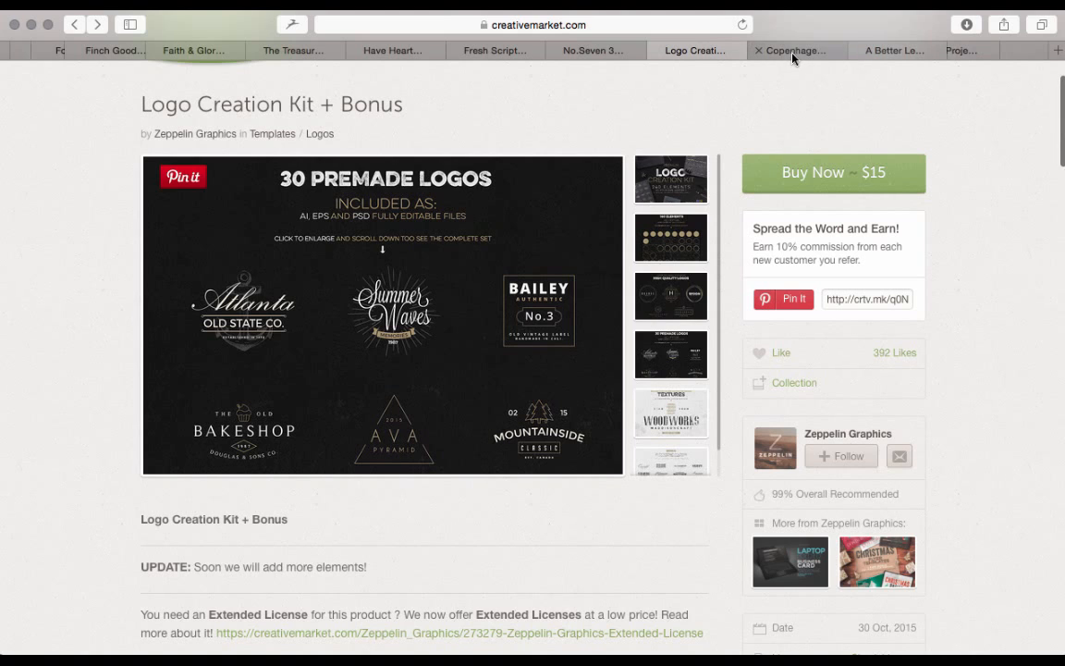
Go to the Copenhagen - 25 Minimalistic Logos page and view the preview showing all of its logos
click(786, 51)
scroll(603, 280, down, 4)
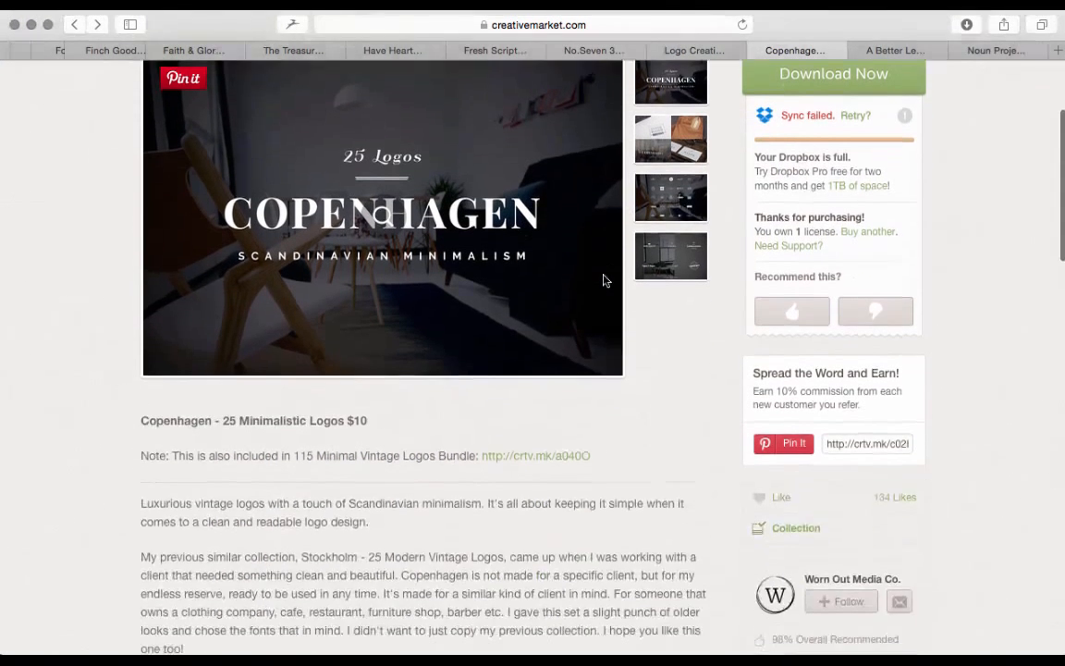
scroll(603, 280, up, 2)
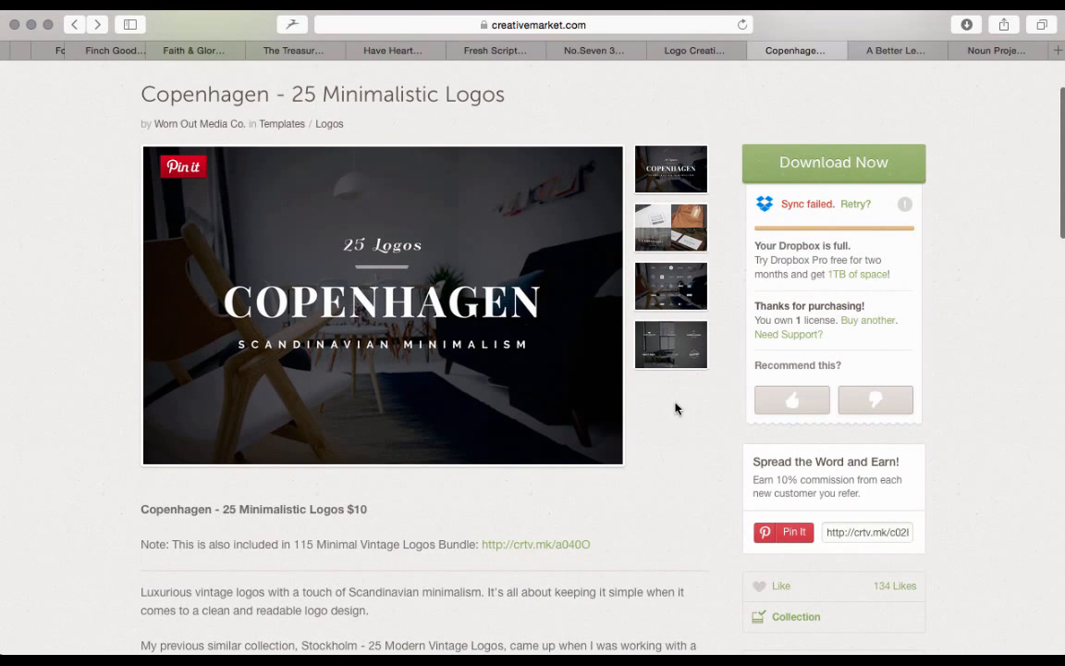
click(680, 285)
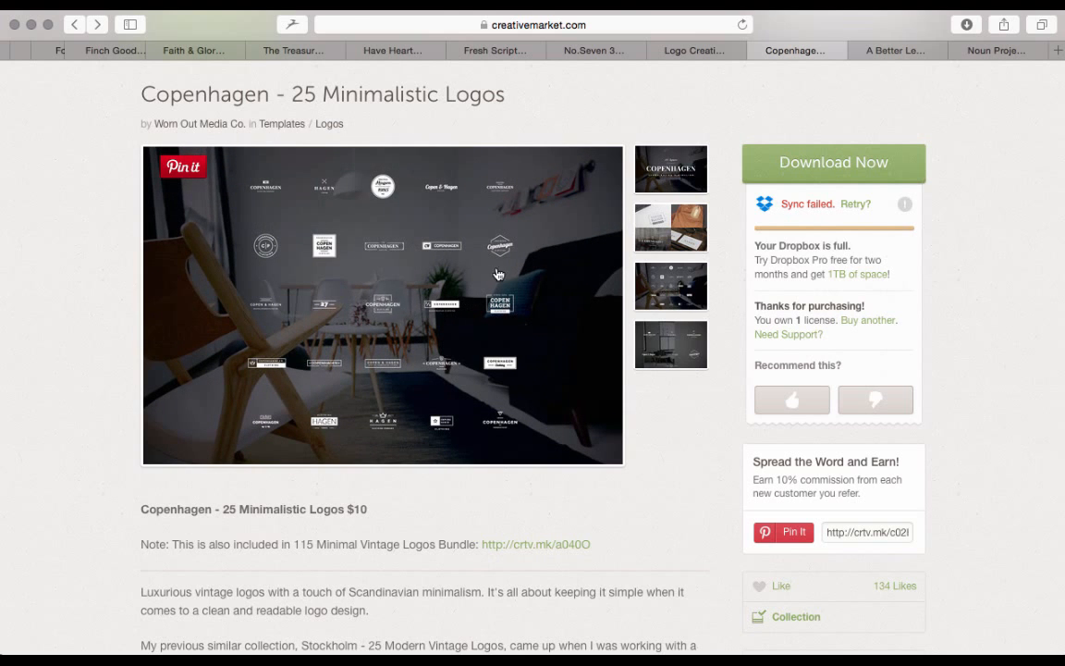
Examine the Copenhagen logo overview at full size, and close the image to return to the product page
click(420, 294)
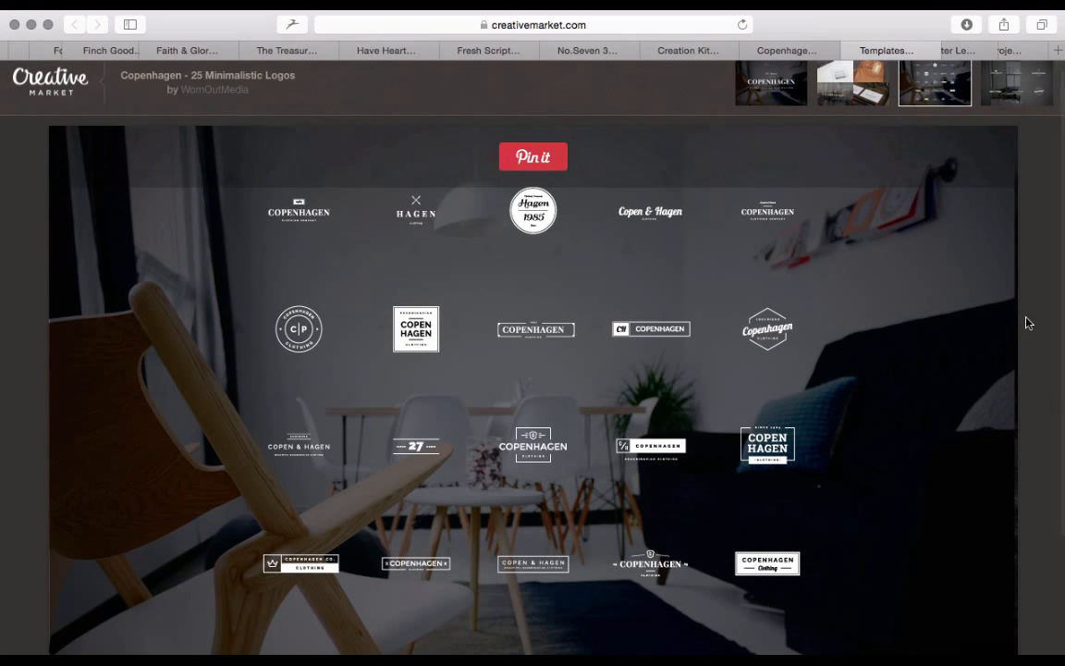
scroll(1027, 321, down, 4)
scroll(1031, 321, up, 1)
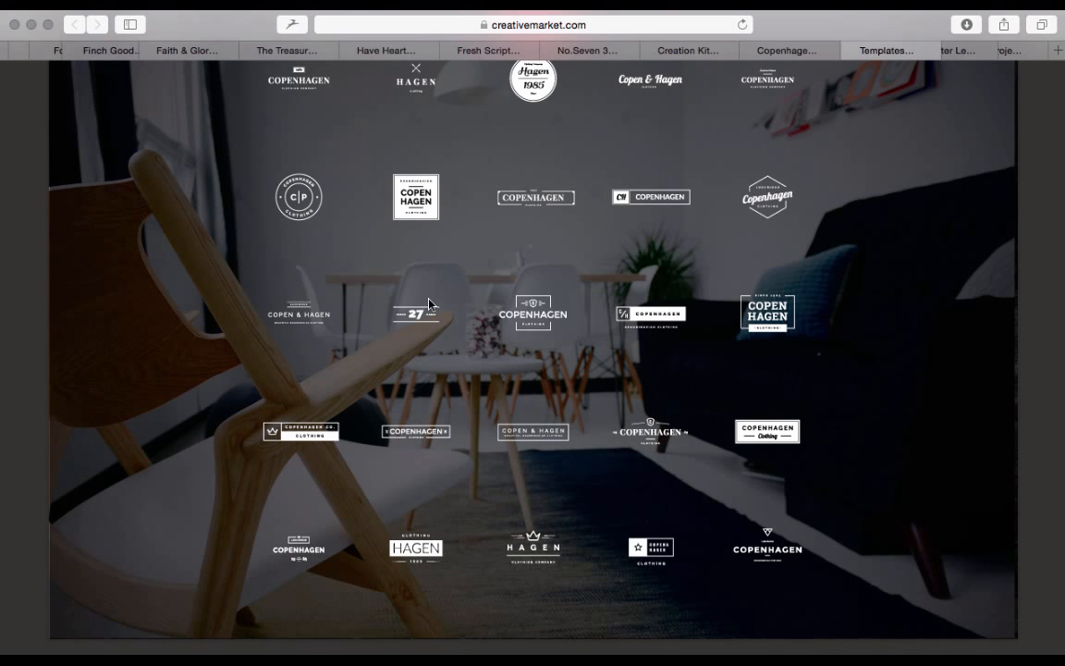
scroll(428, 303, up, 2)
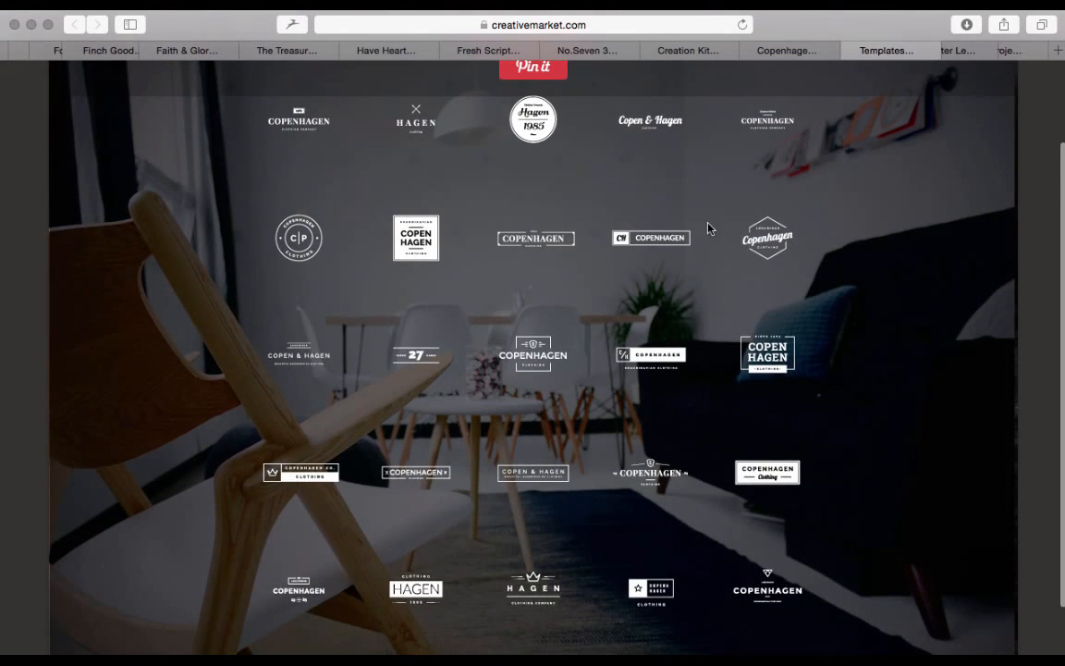
scroll(739, 185, down, 2)
click(851, 51)
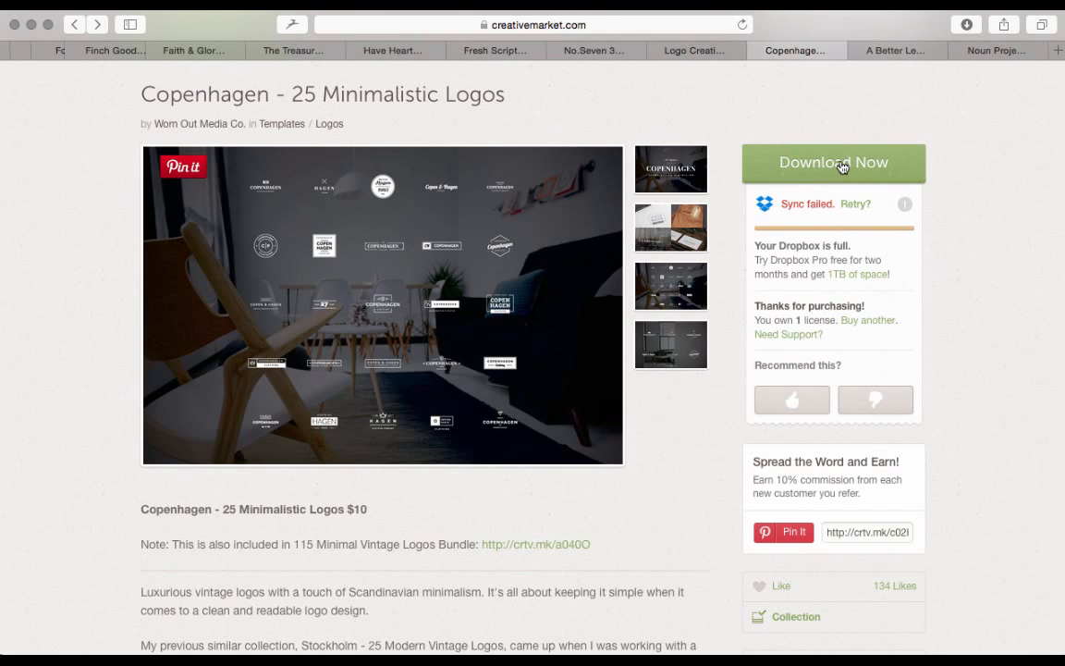
Open the downloaded Copenhagen-25-Minimalistic-Logos folder in Finder to view its contents, and return to the product page in Safari
click(787, 637)
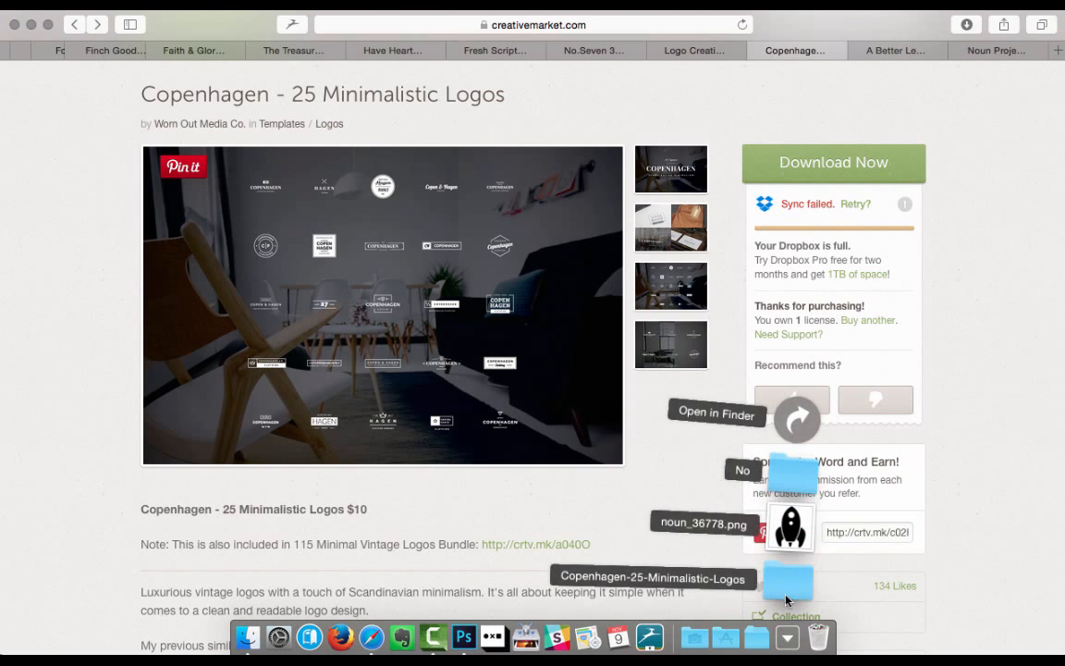
click(787, 592)
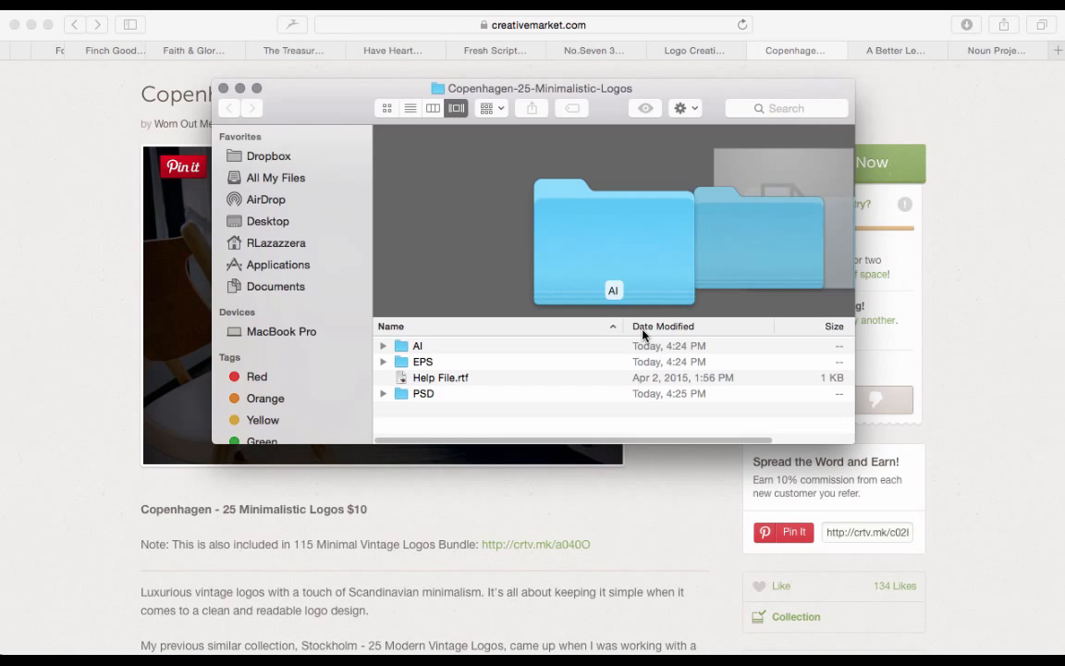
click(450, 503)
Read the Copenhagen kit's description and highlight the line about Photoshop and Illustrator files, clearing the highlight again
scroll(452, 502, down, 6)
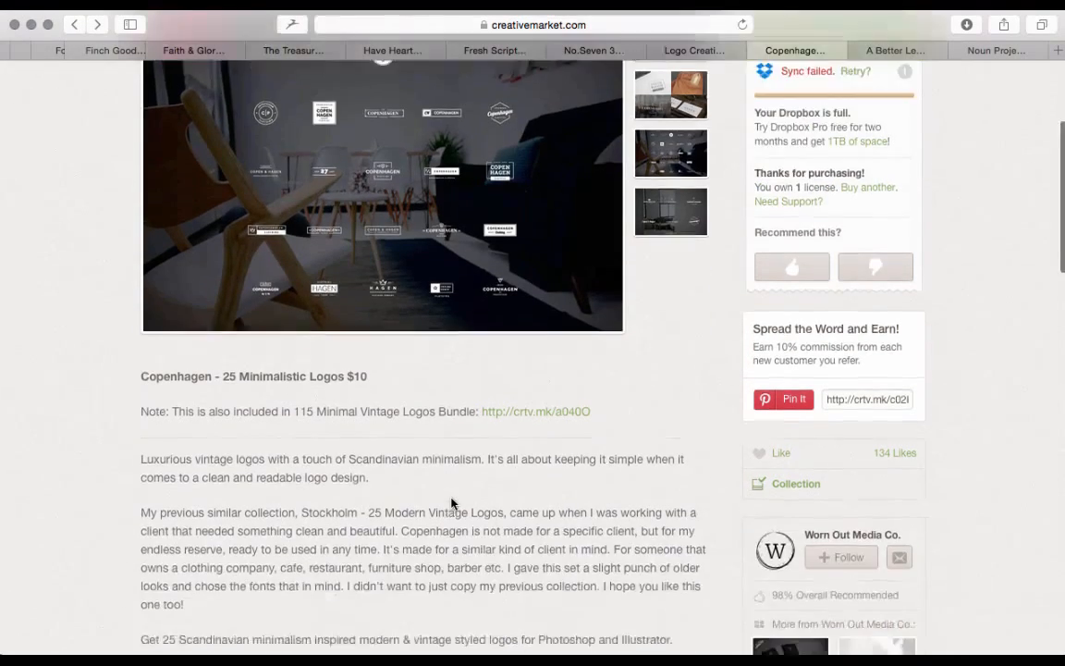
scroll(450, 503, up, 2)
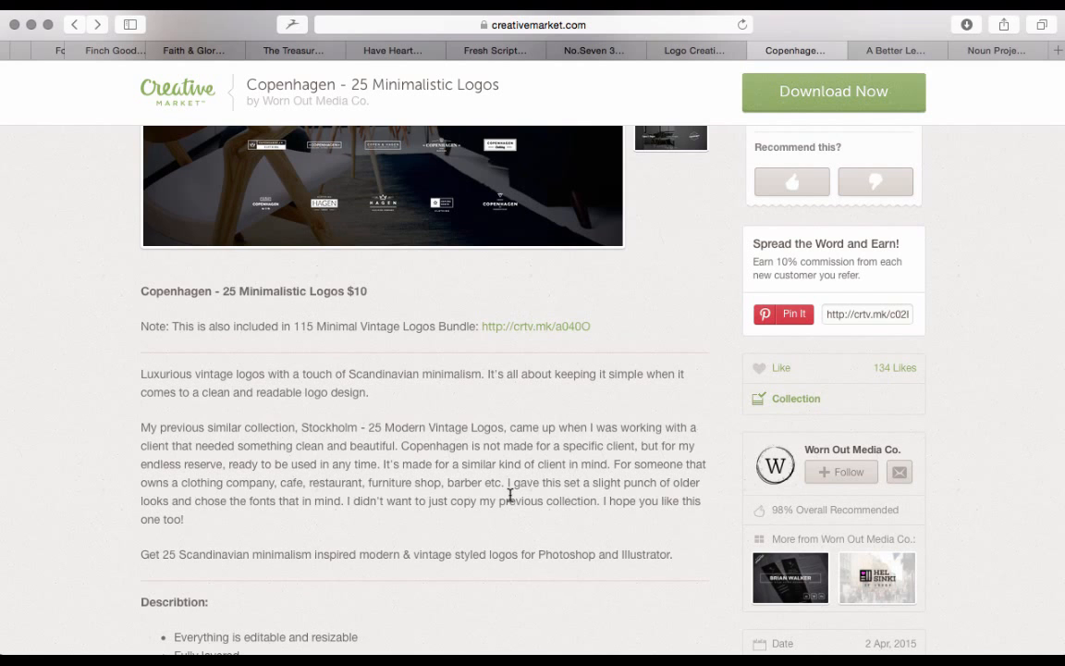
scroll(509, 501, down, 6)
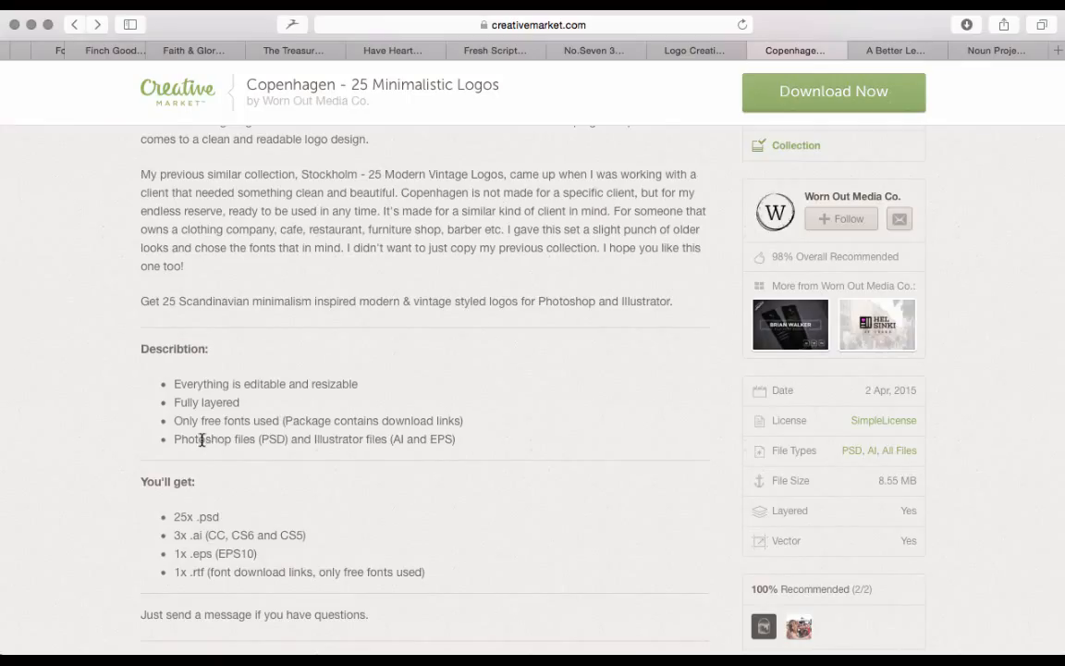
triple_click(300, 443)
click(288, 445)
drag(460, 441, 171, 439)
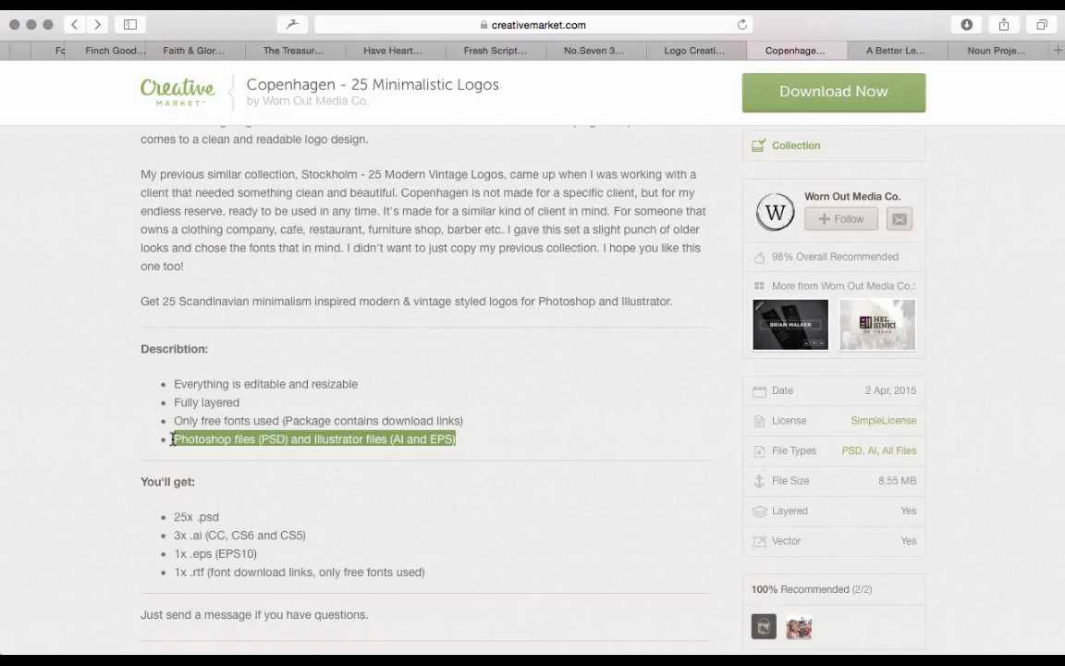
click(283, 454)
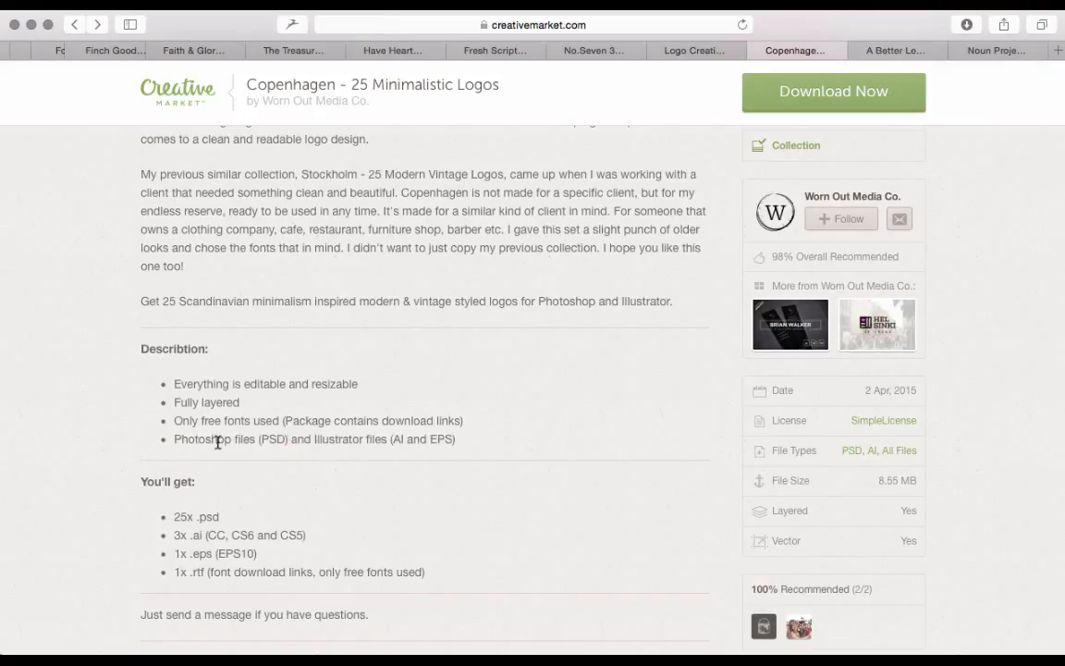
drag(217, 441, 288, 442)
click(285, 442)
drag(474, 439, 321, 449)
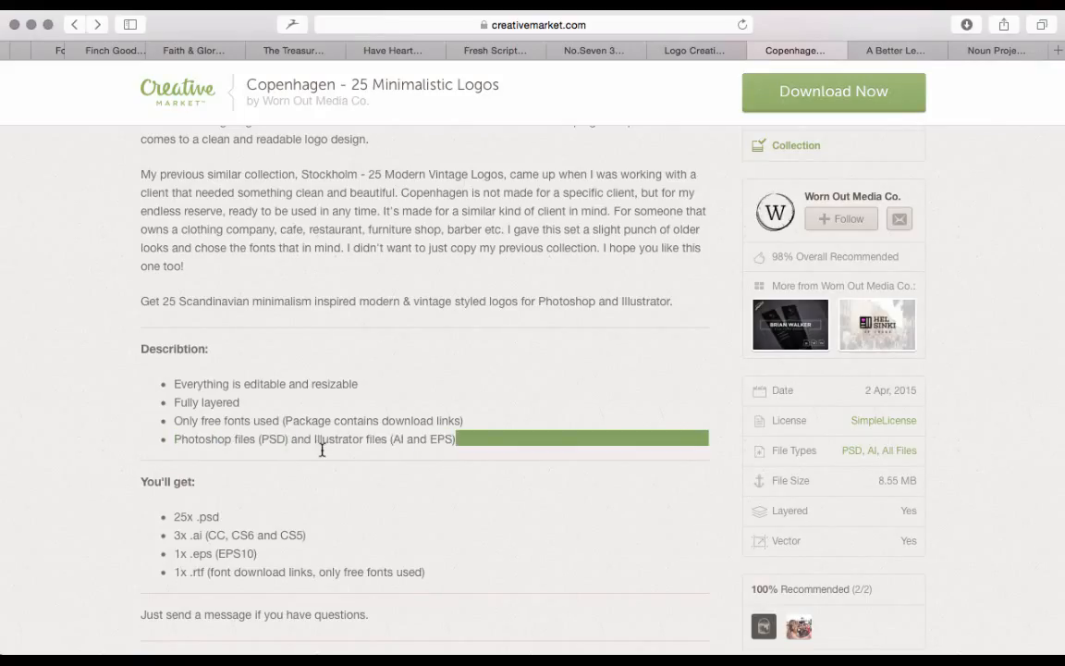
click(268, 437)
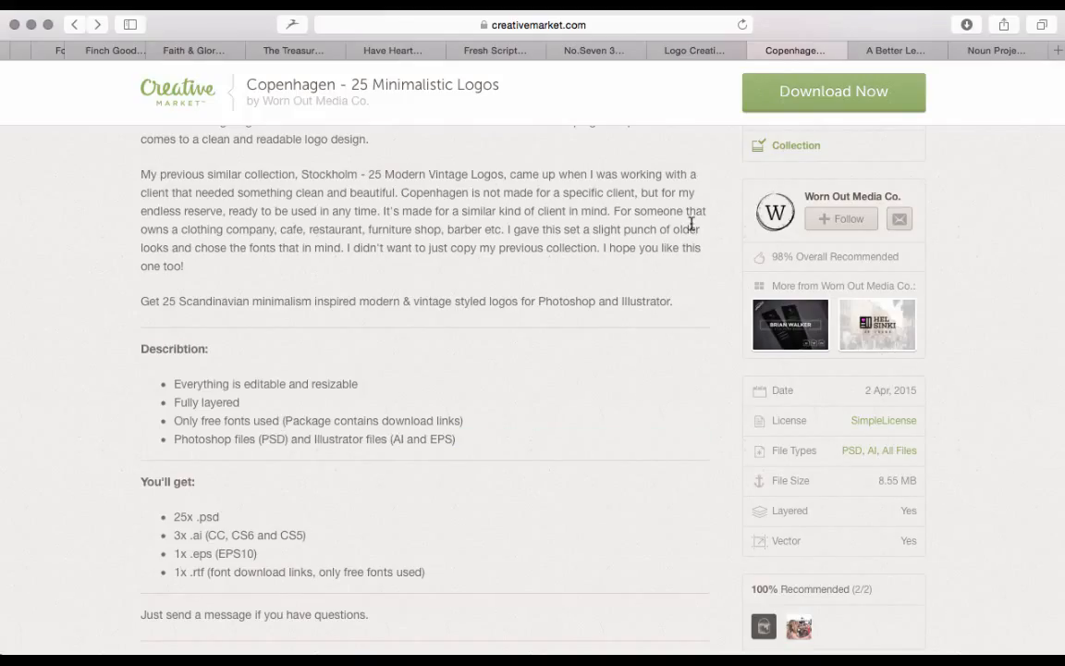
mouse_move(434, 637)
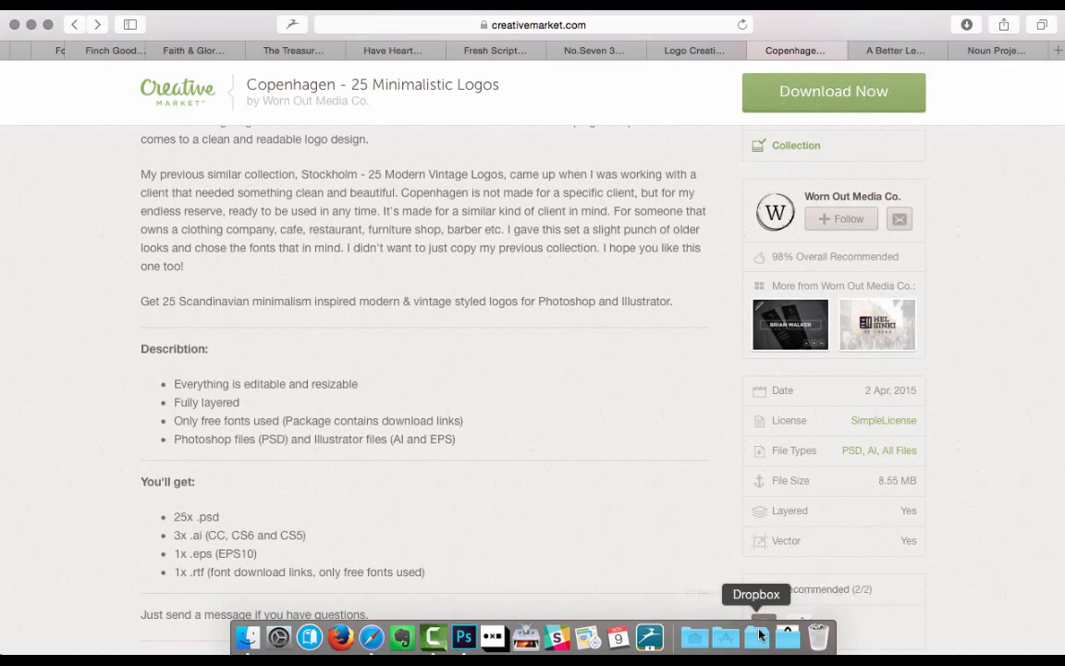
Open the PSD subfolder of the downloaded Copenhagen-25-Minimalistic-Logos folder in Finder
click(787, 636)
click(787, 582)
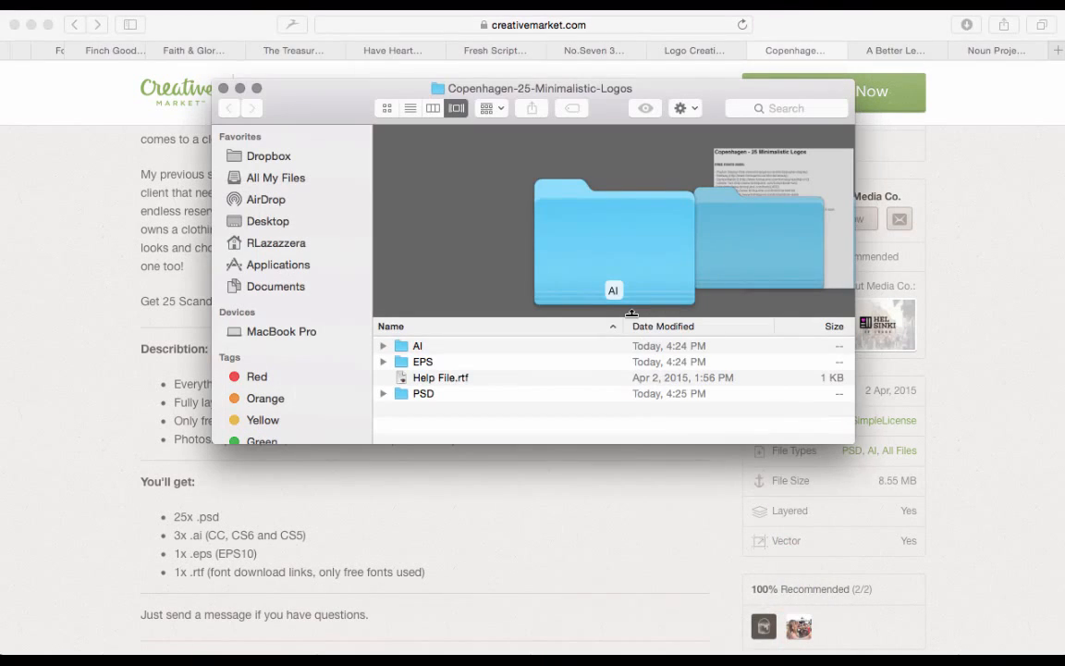
double_click(419, 396)
Browse the logo file previews and open Copenhagen_16.psd in Photoshop, leaving its missing Raleway Bold font unresolved
scroll(426, 384, down, 3)
click(434, 369)
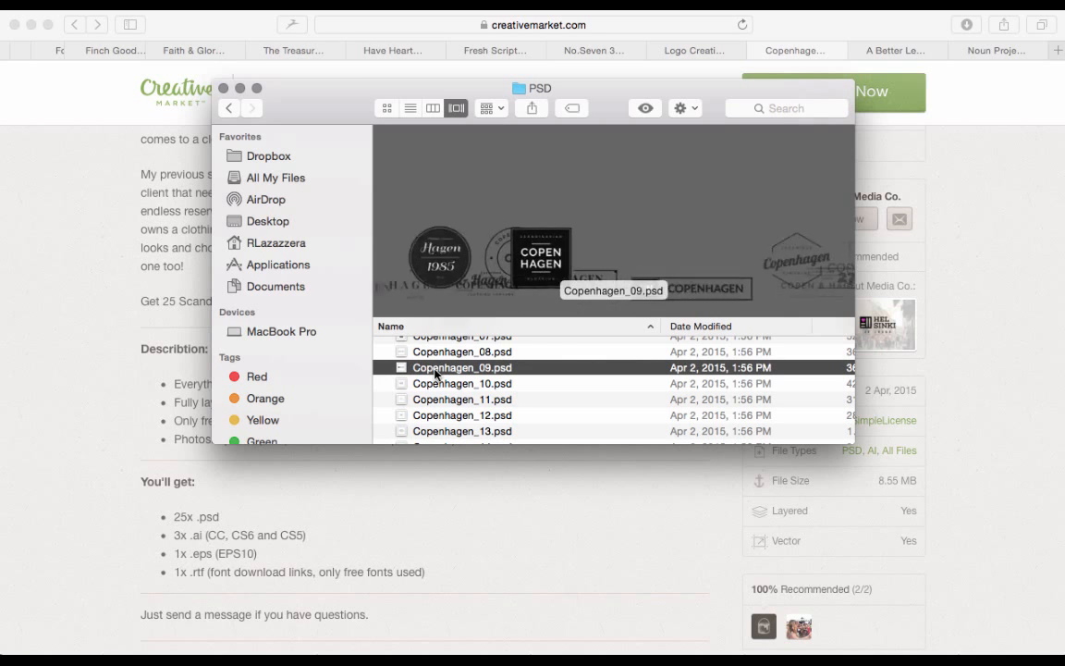
key(Down)
key(Down)
key(Down)
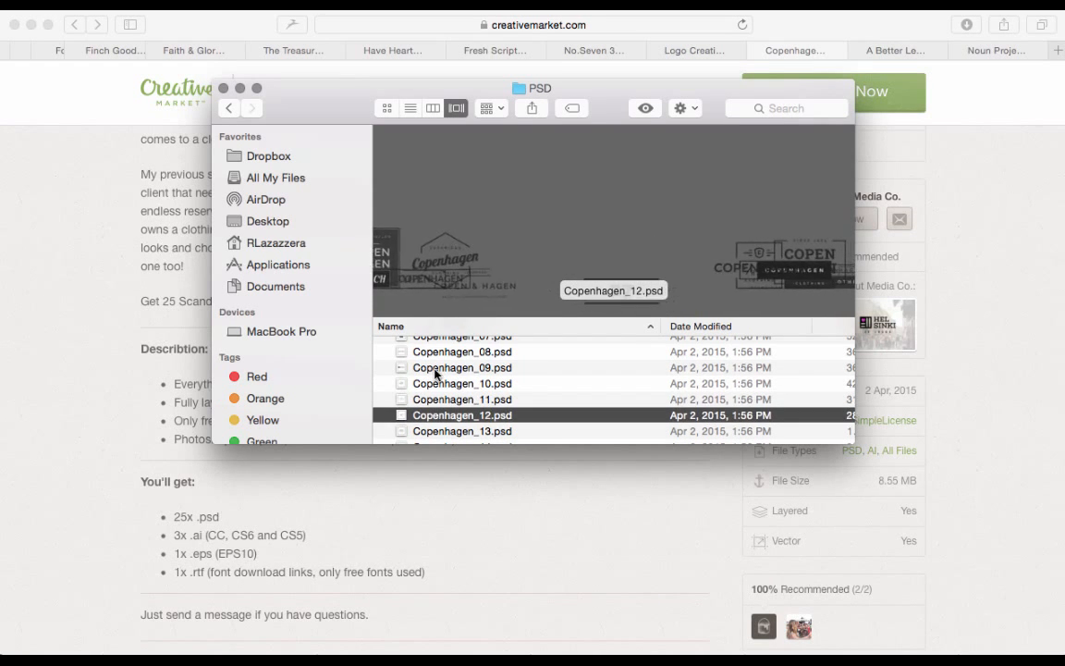
key(Down)
key(Down)
key(Down)
key(Down)
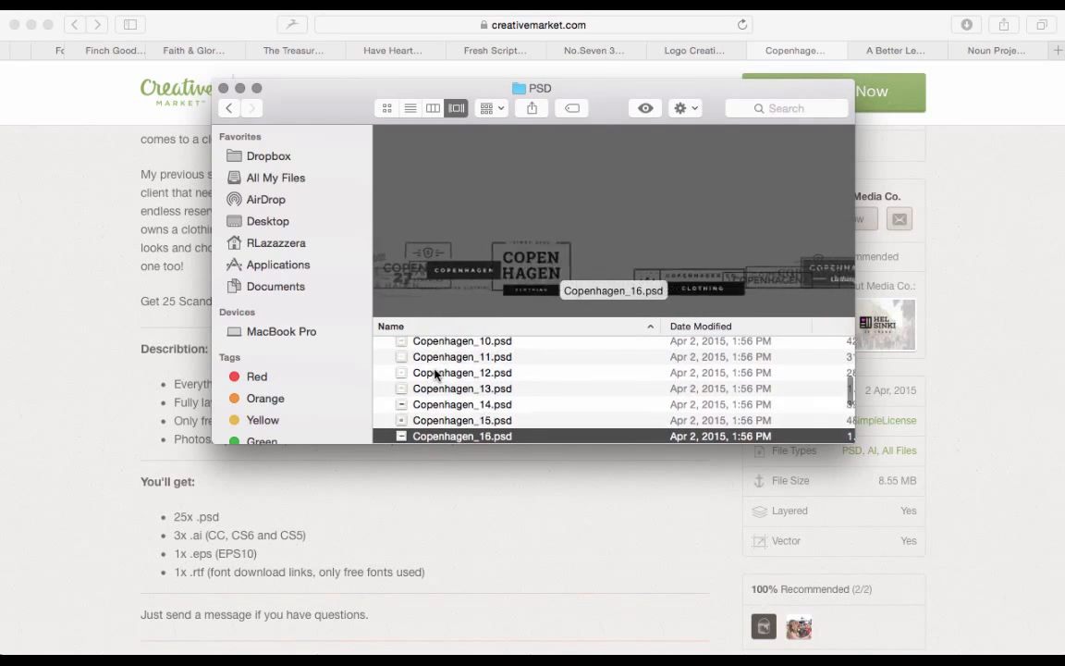
key(Down)
key(Up)
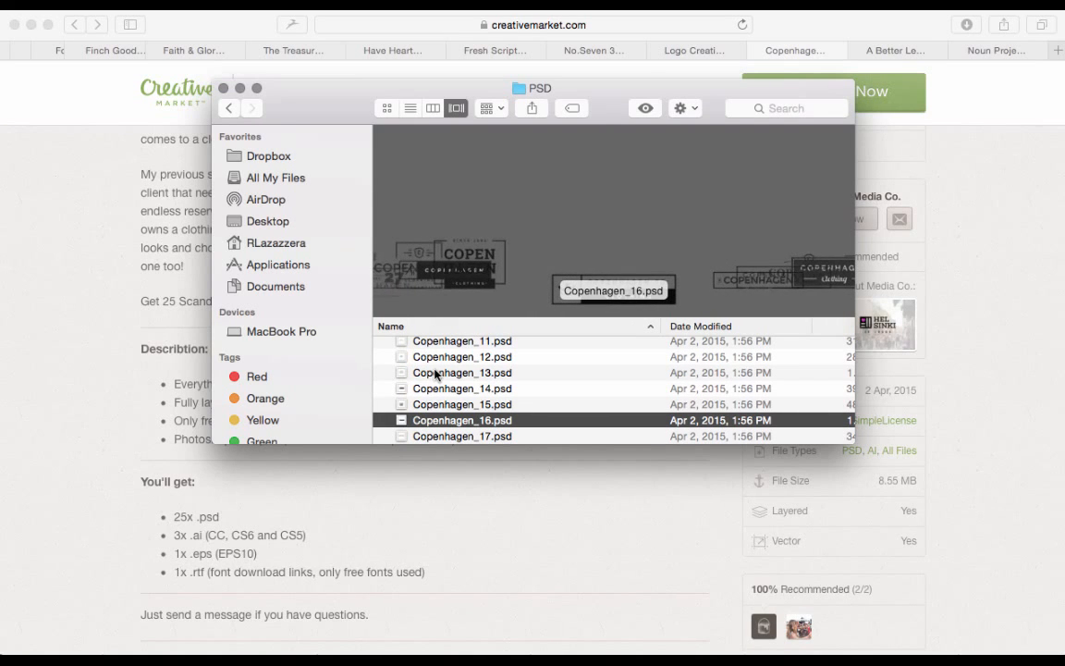
double_click(450, 422)
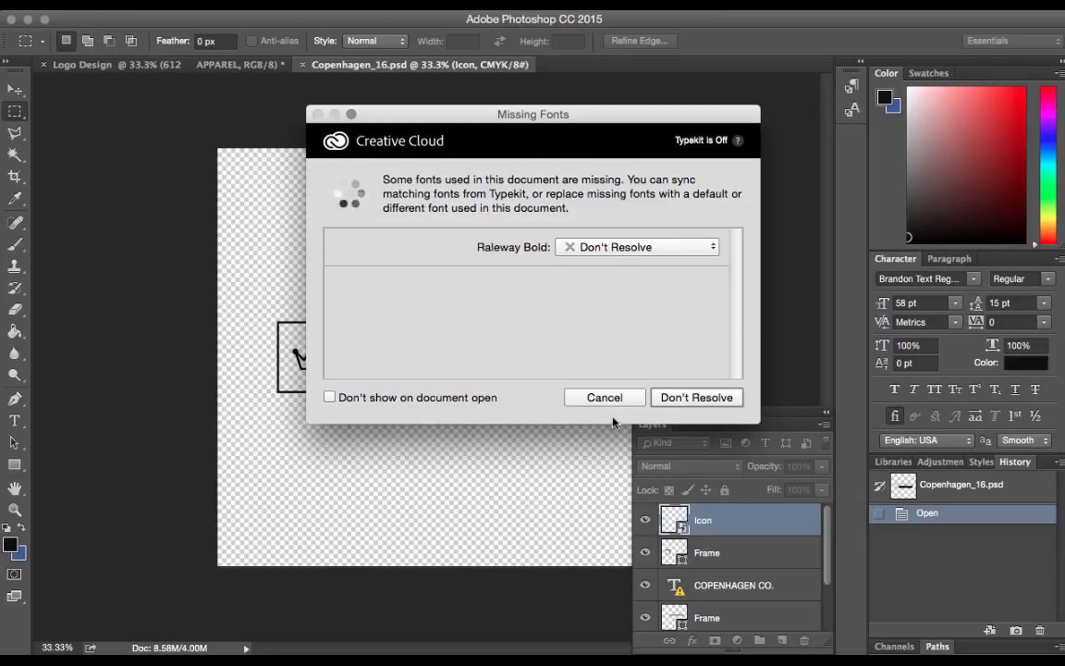
click(711, 395)
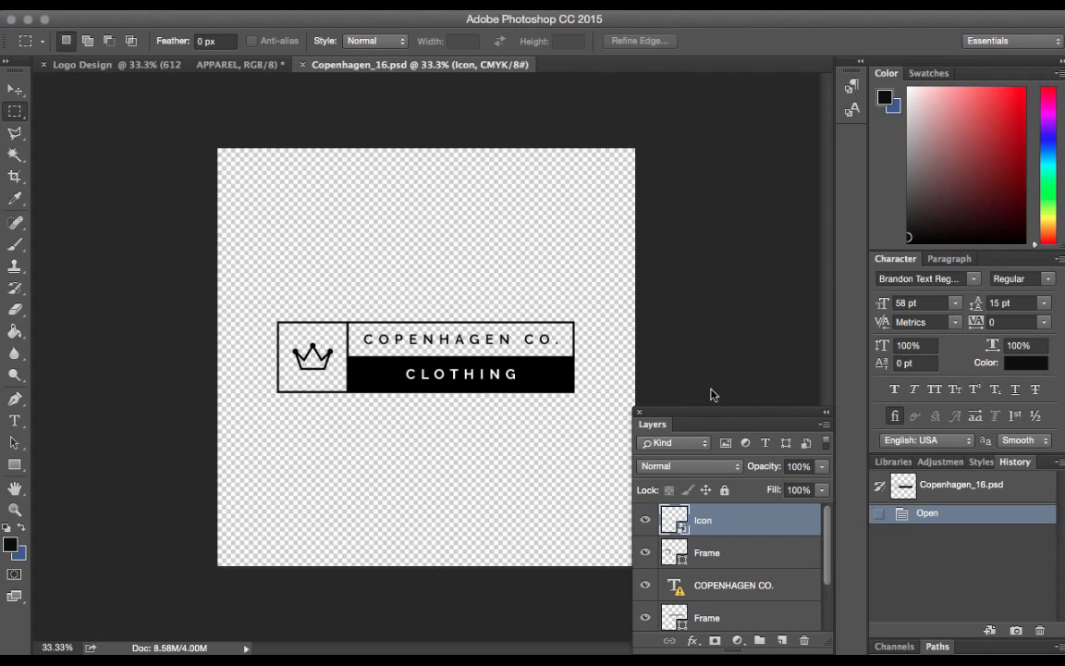
Start editing the COPENHAGEN CO. text, accept the font substitution for the missing Raleway Bold, and commit the text layer
click(16, 426)
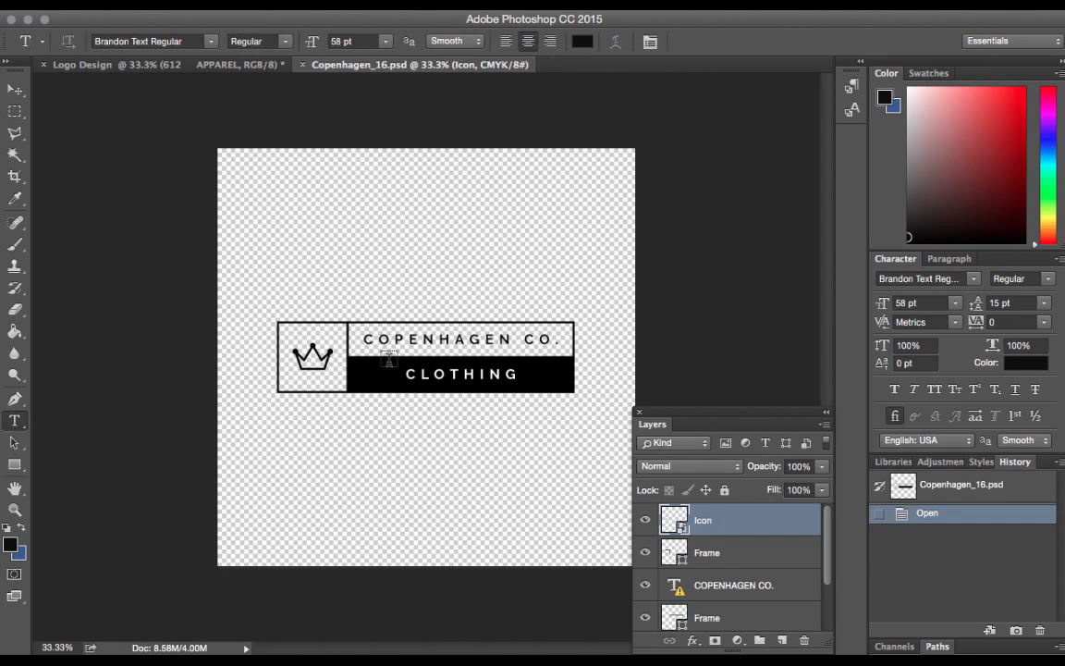
click(453, 344)
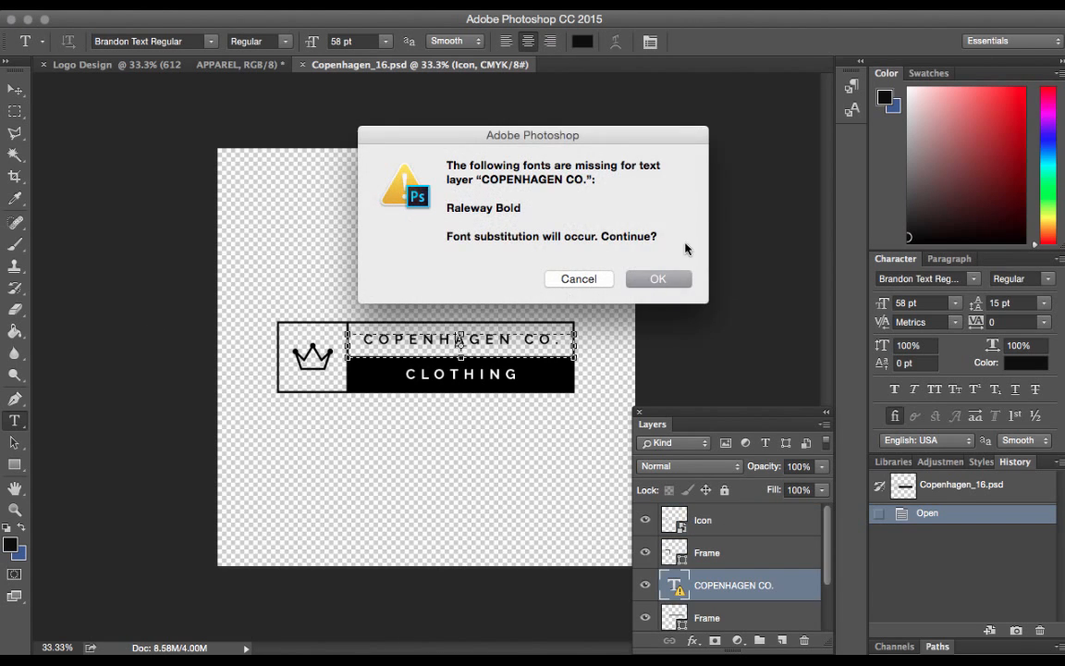
click(672, 285)
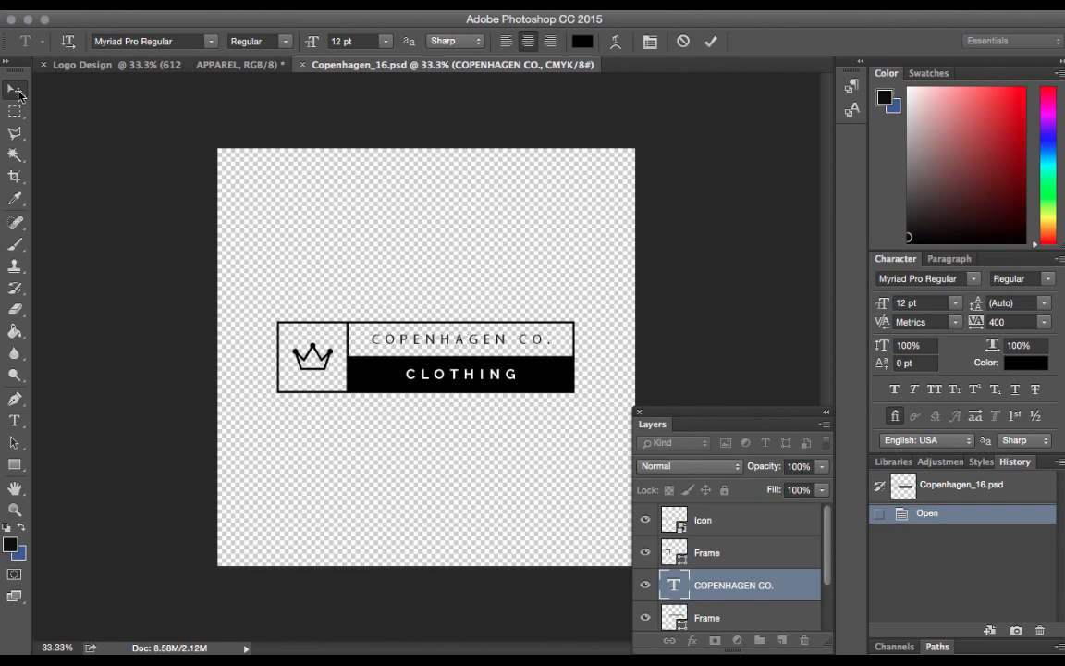
click(16, 90)
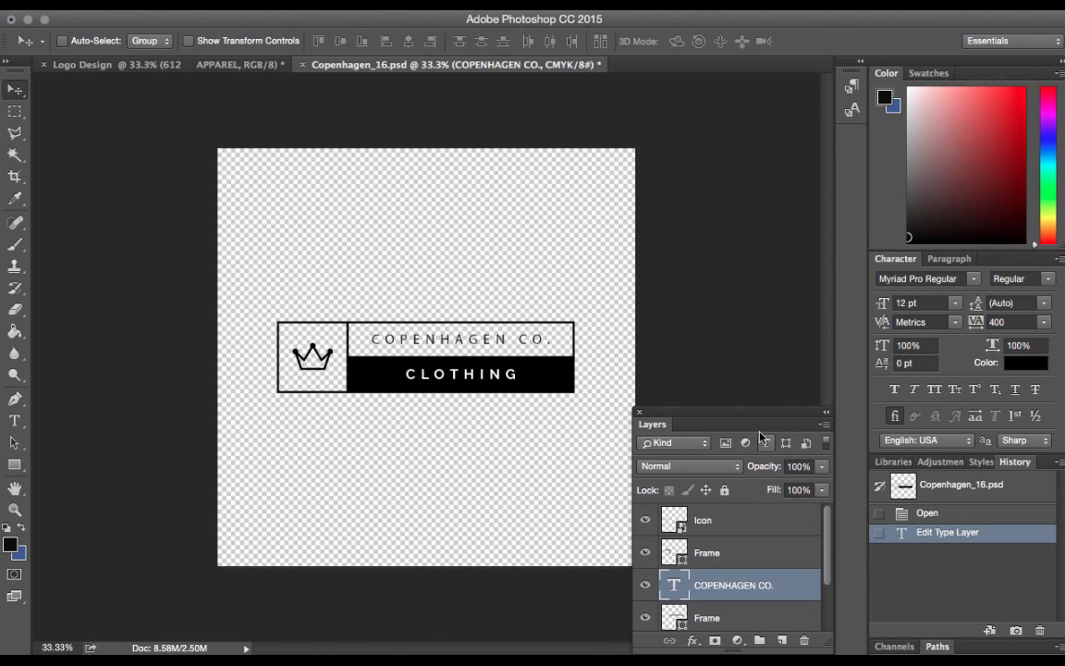
Examine the logo's layers, switching the Icon, icon Frame and COPENHAGEN CO. layers off and on to see what each contains
drag(735, 421, 739, 283)
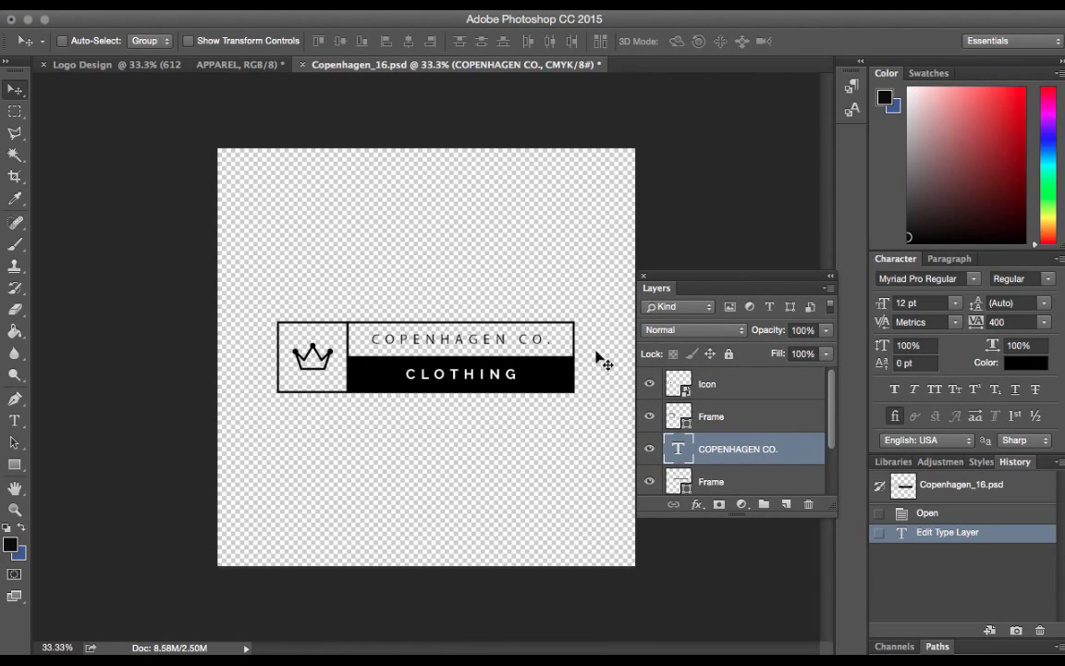
scroll(764, 429, down, 2)
scroll(727, 468, up, 2)
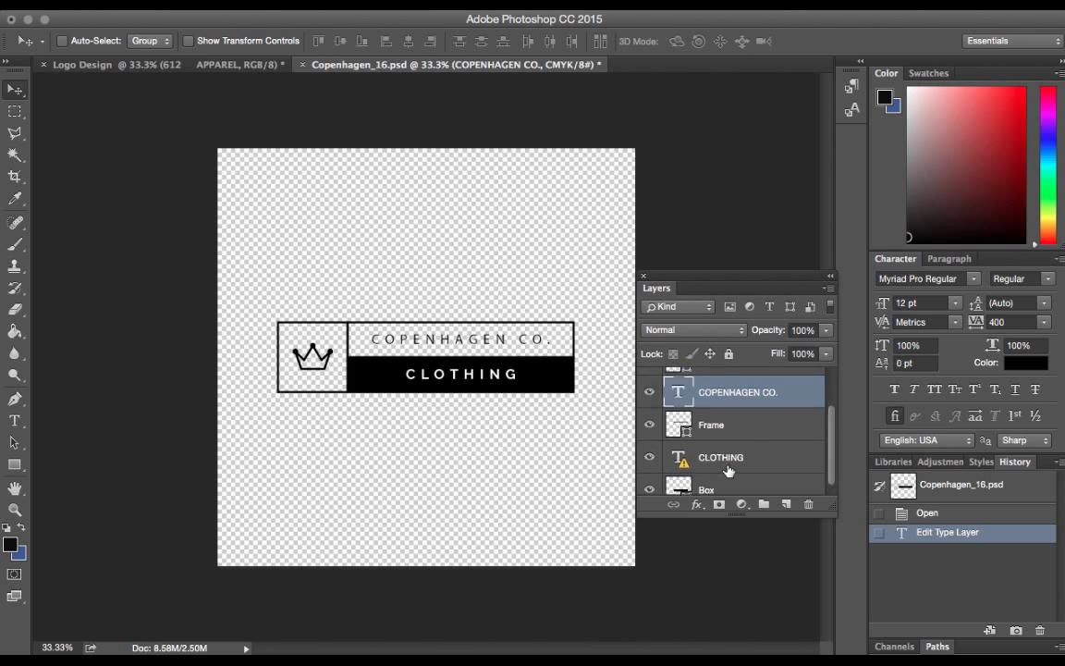
scroll(749, 382, down, 2)
scroll(749, 381, up, 2)
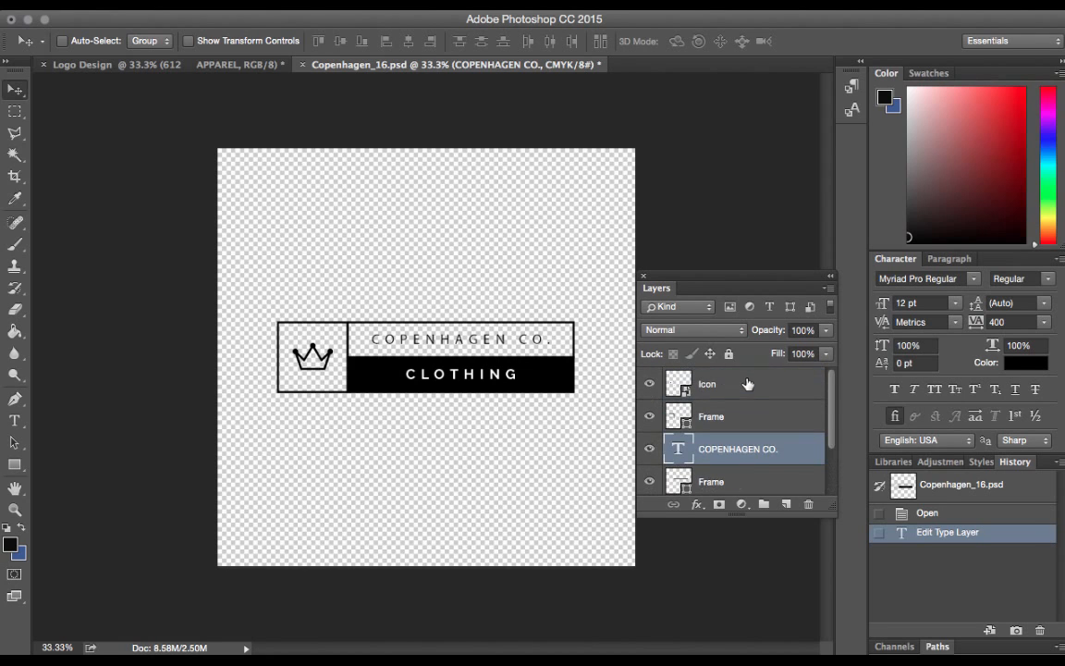
click(650, 386)
click(650, 385)
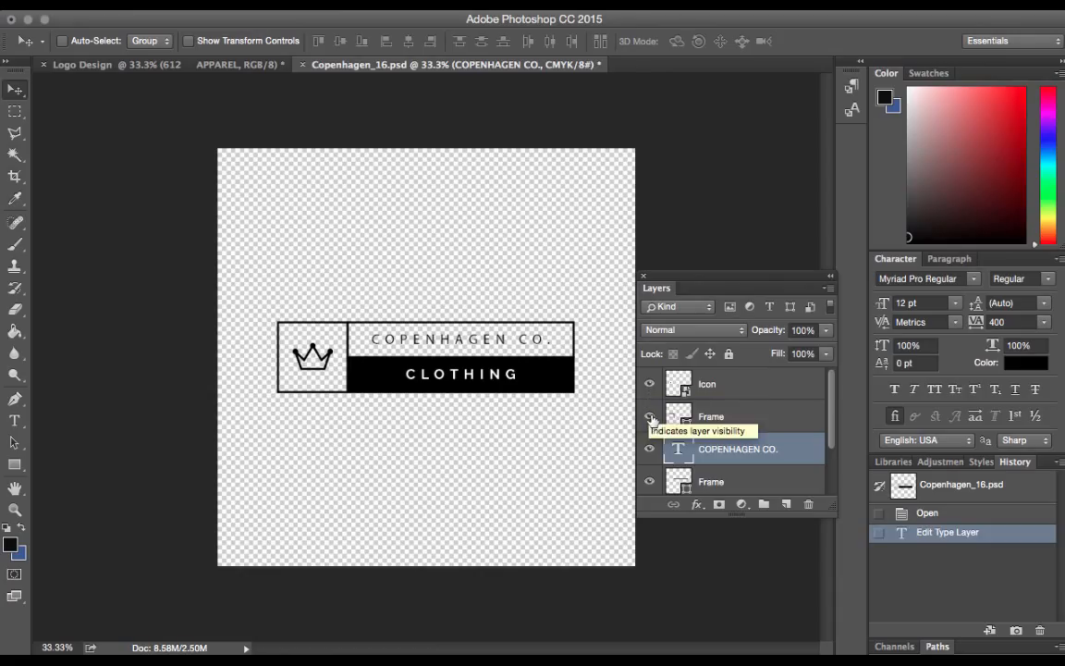
click(650, 417)
click(650, 417)
click(650, 416)
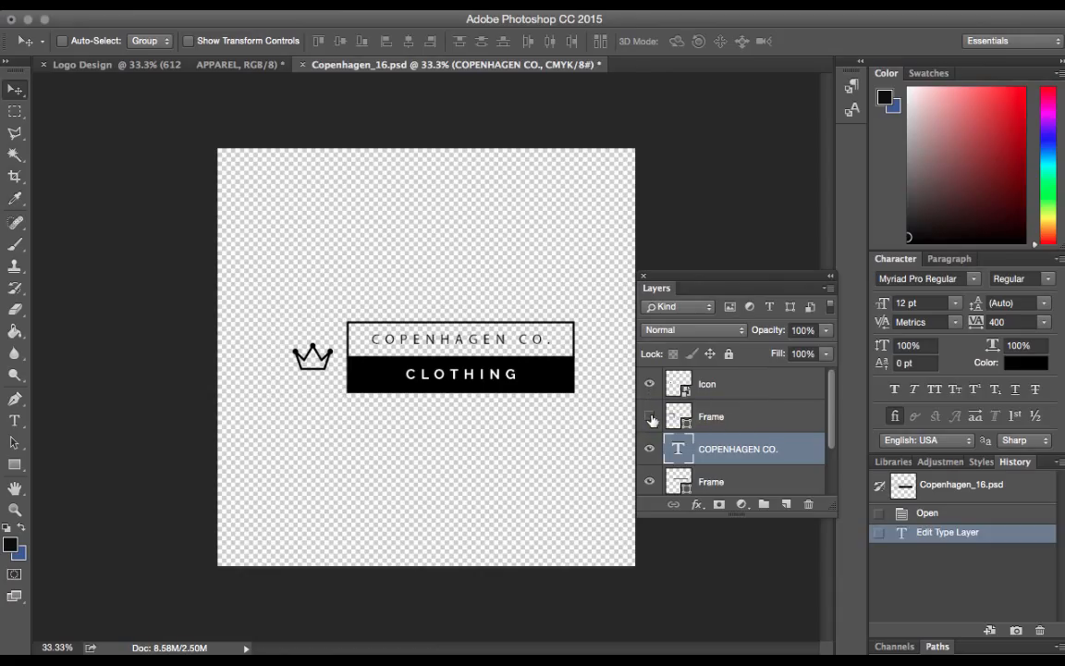
click(650, 416)
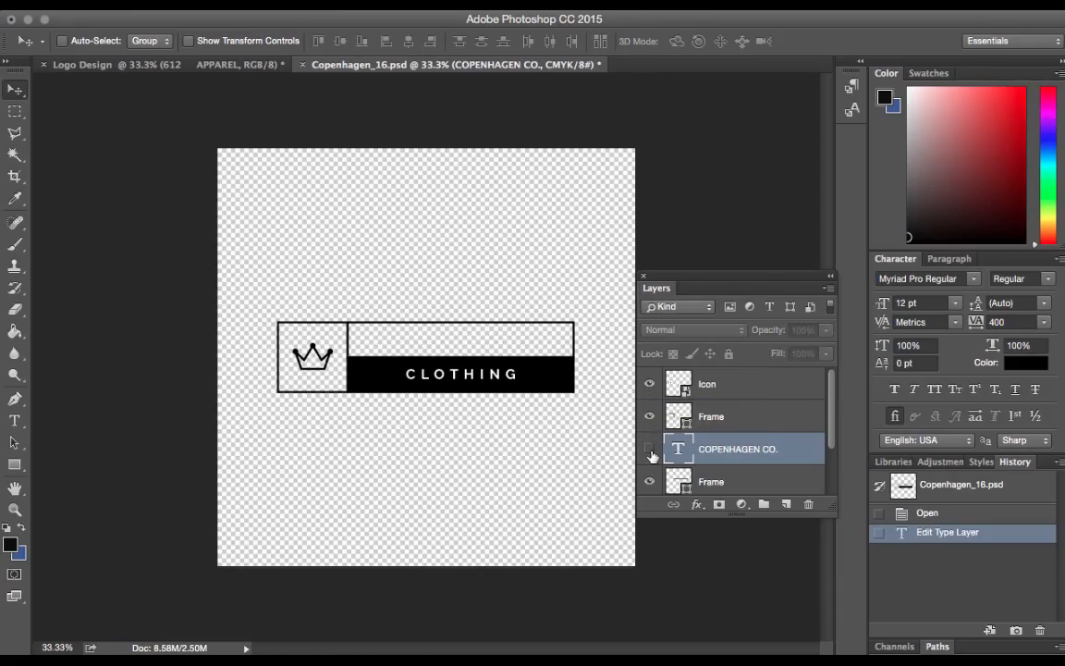
click(650, 450)
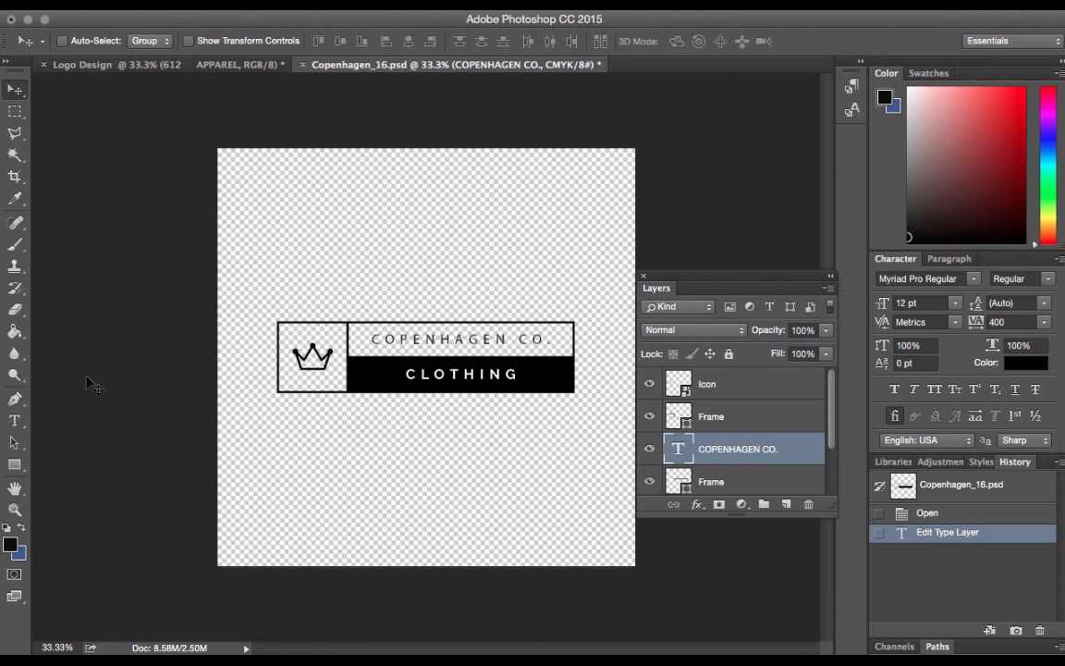
Replace the COPENHAGEN CO. text in the logo's upper box with 612 APPAREL
click(15, 420)
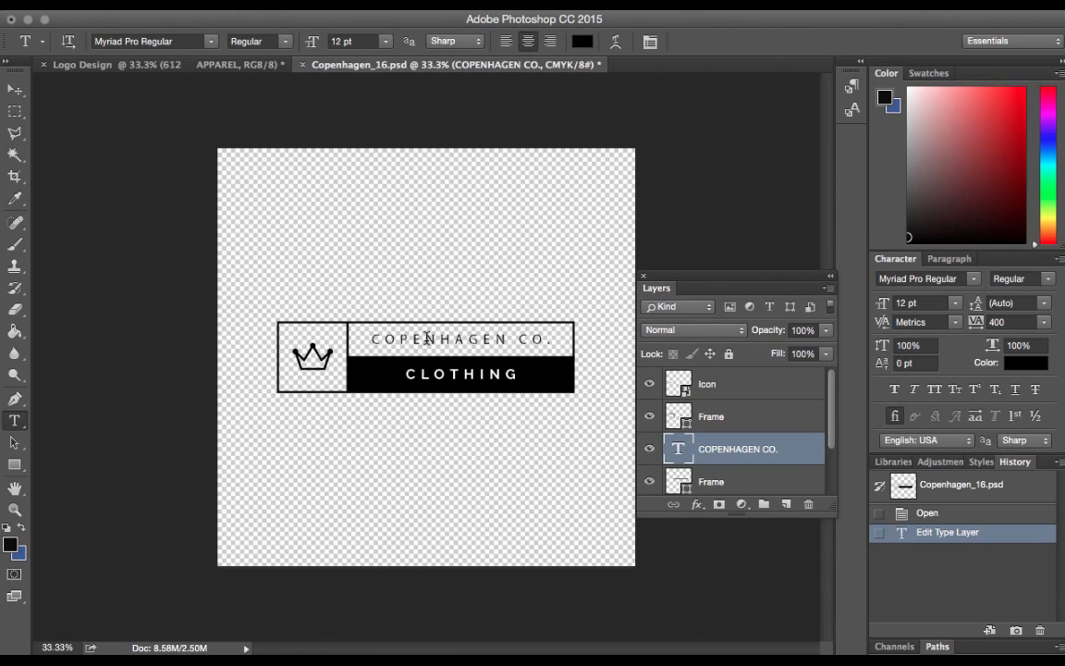
click(384, 340)
key(ctrl+a)
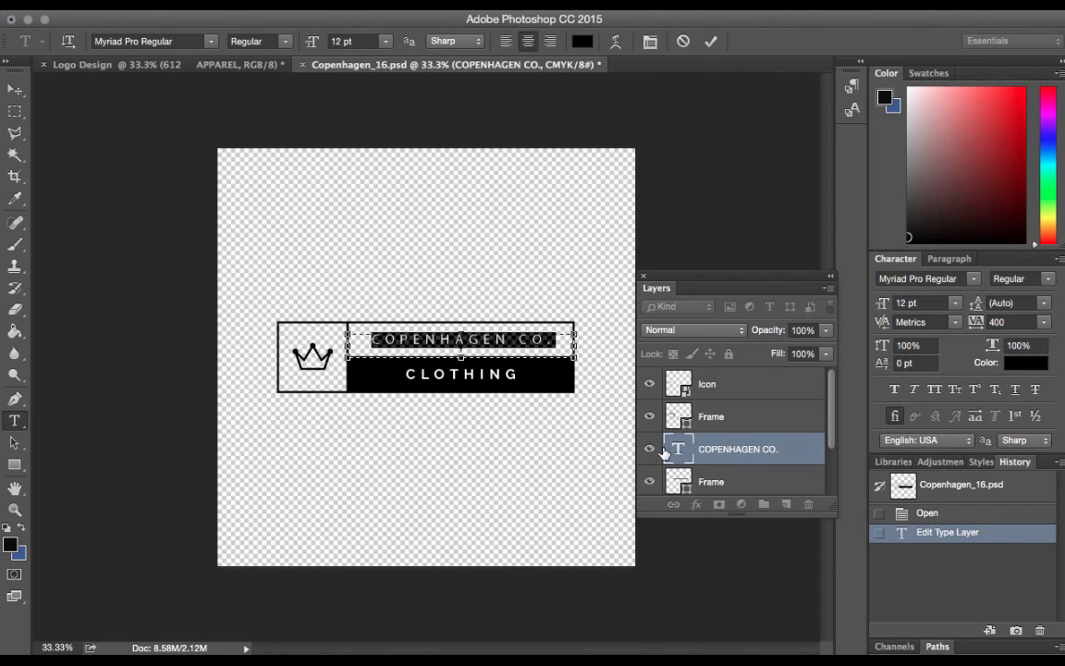
key(BackSpace)
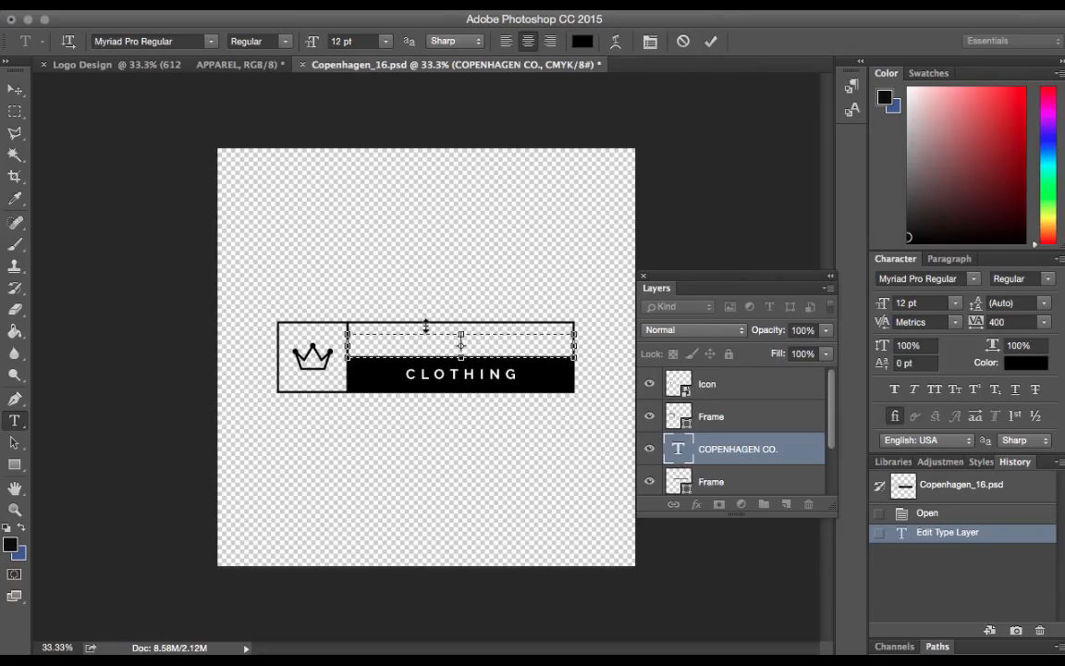
text(612 Apparel)
key(BackSpace)
key(BackSpace)
key(BackSpace)
key(BackSpace)
key(BackSpace)
key(BackSpace)
text(PPAREL)
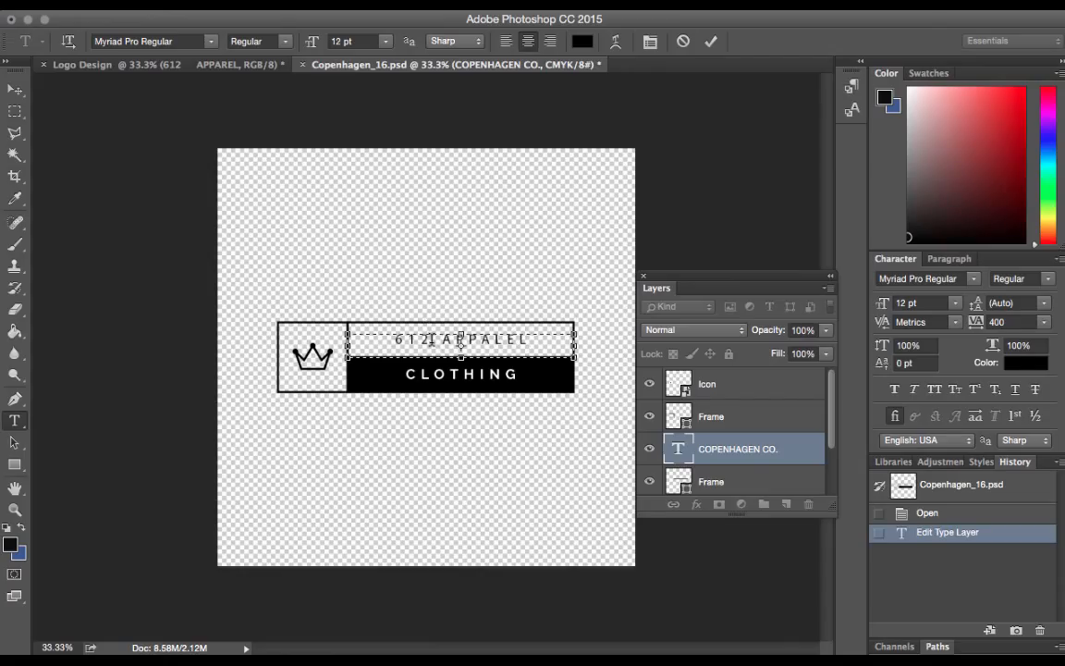
key(BackSpace)
key(BackSpace)
key(BackSpace)
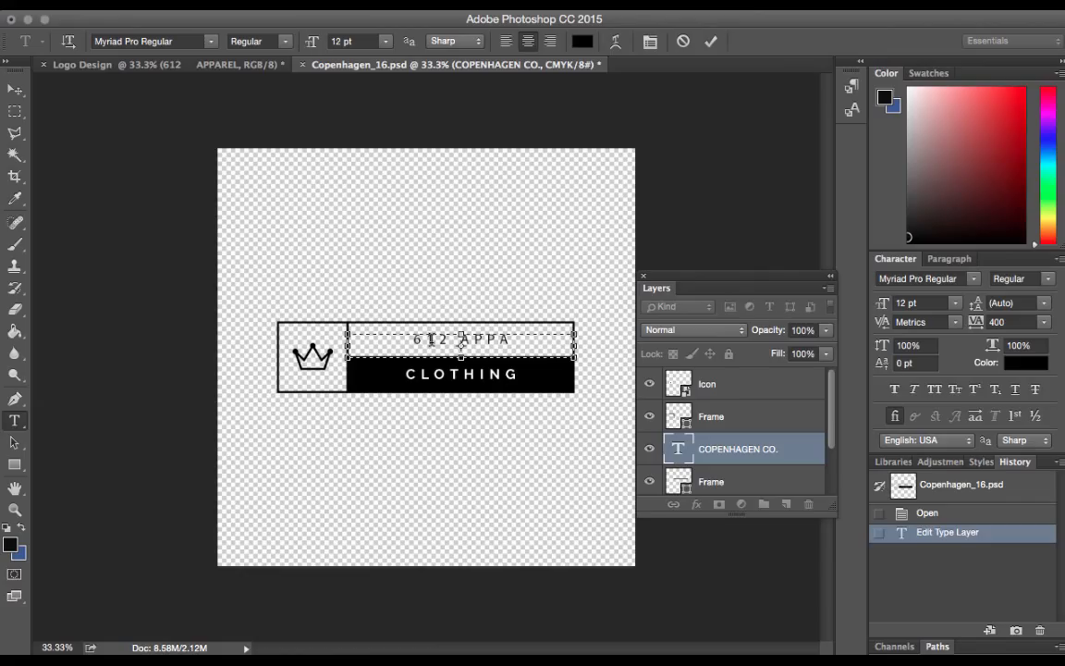
text(REL)
Change the font of the whole 612 APPAREL text to Brandon Text Bold and commit the edit
key(super+a)
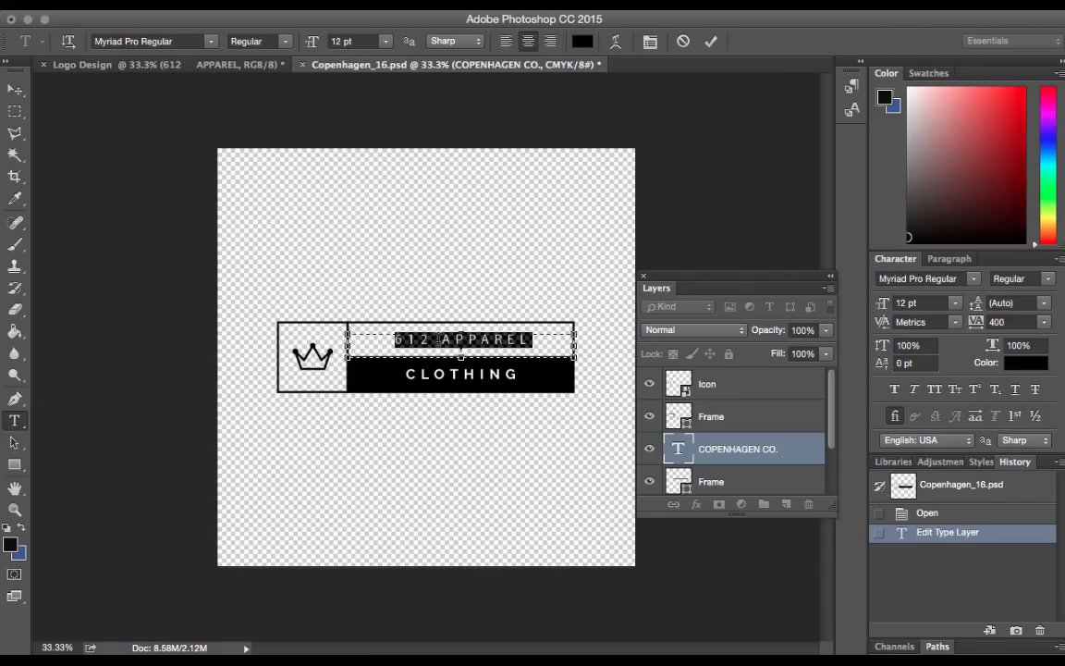
click(210, 42)
text(brand)
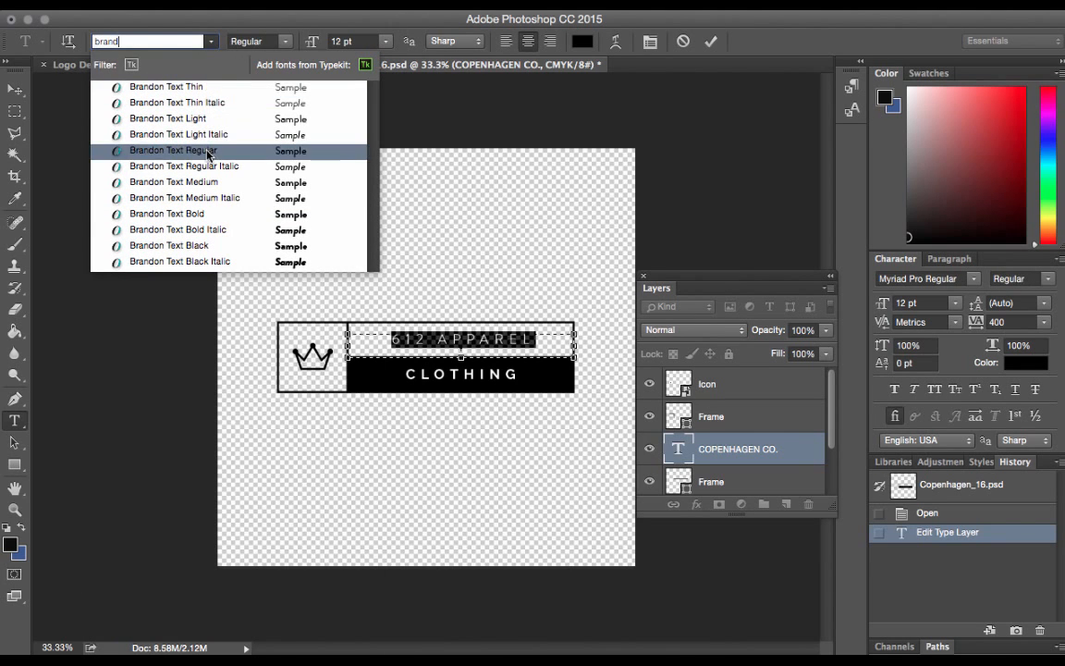
click(207, 214)
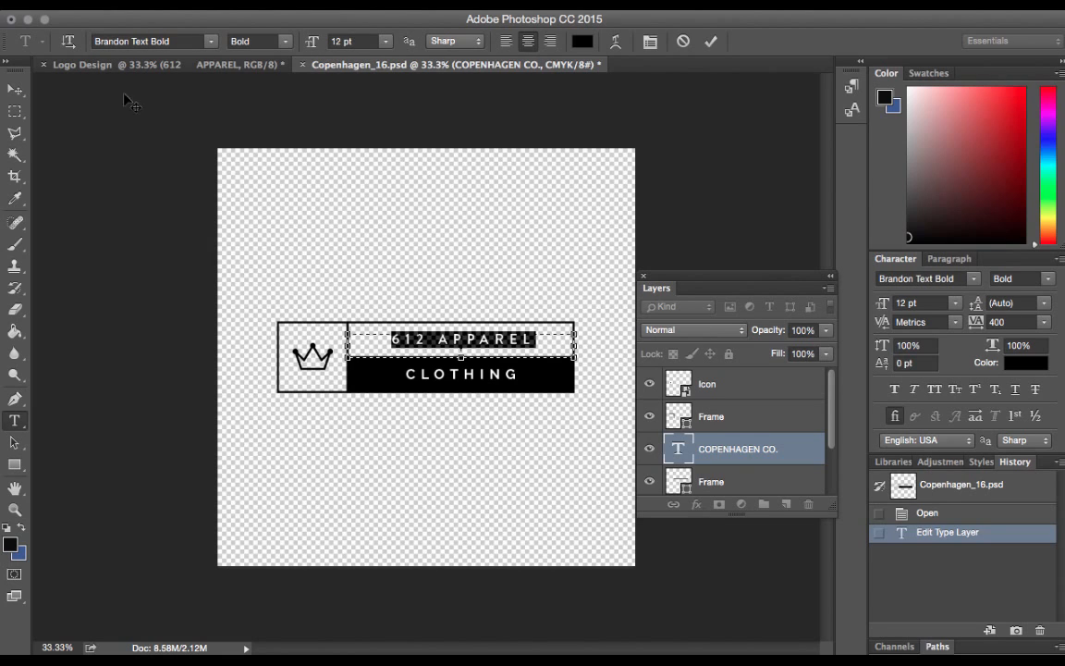
click(14, 89)
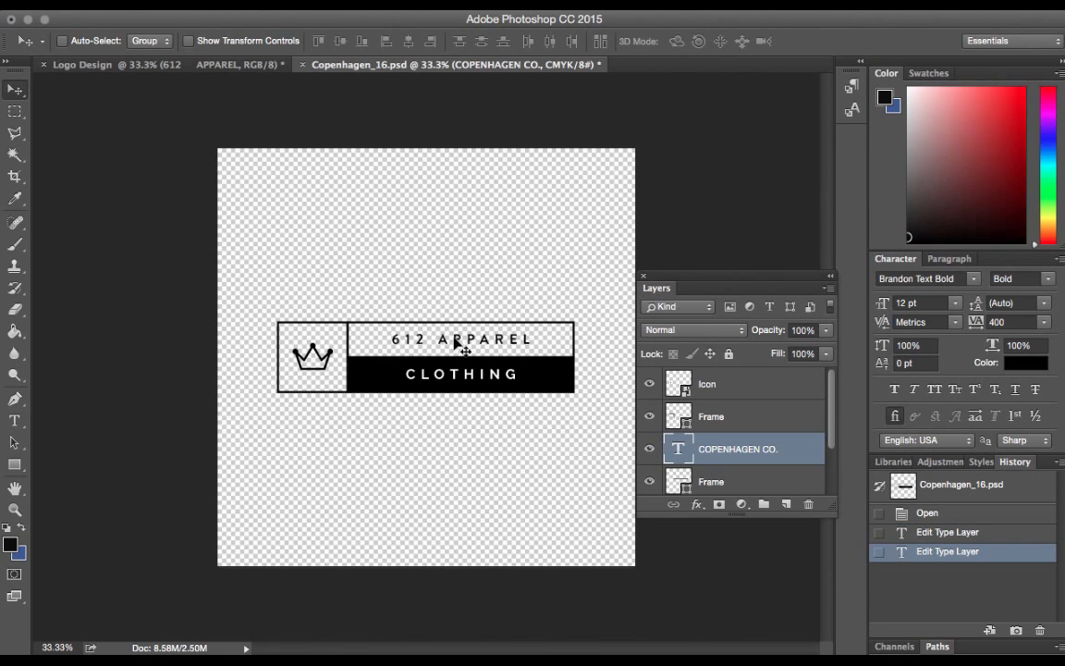
Enlarge the 612 APPAREL text, trying 18 pt first and settling on 17 pt, and commit the edit
click(16, 421)
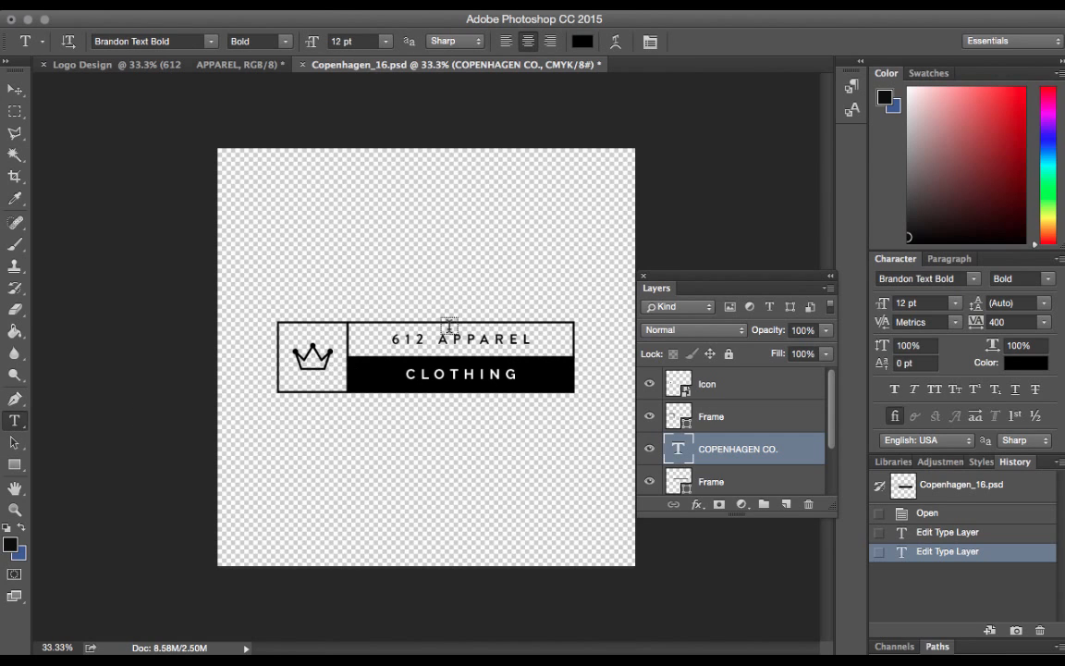
double_click(453, 339)
triple_click(453, 338)
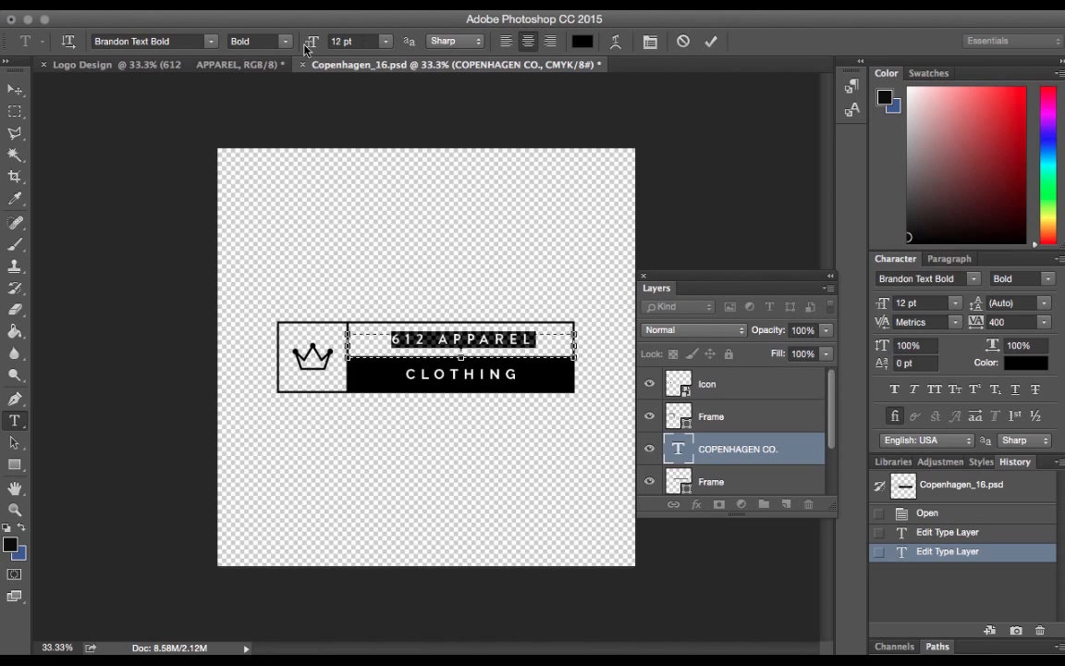
click(383, 42)
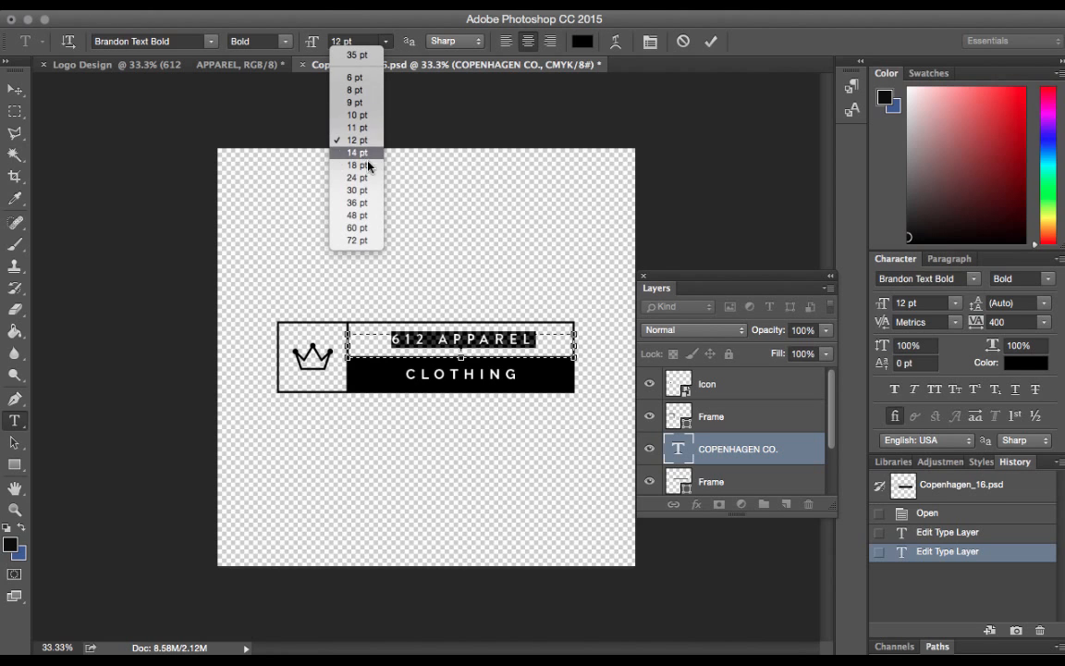
click(368, 164)
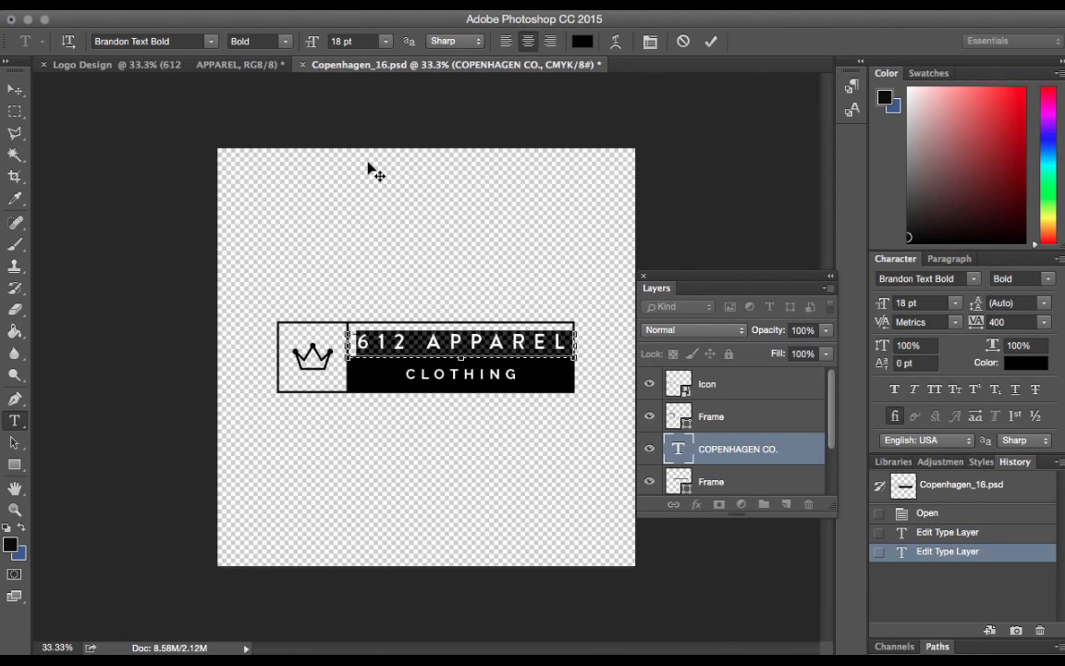
click(340, 40)
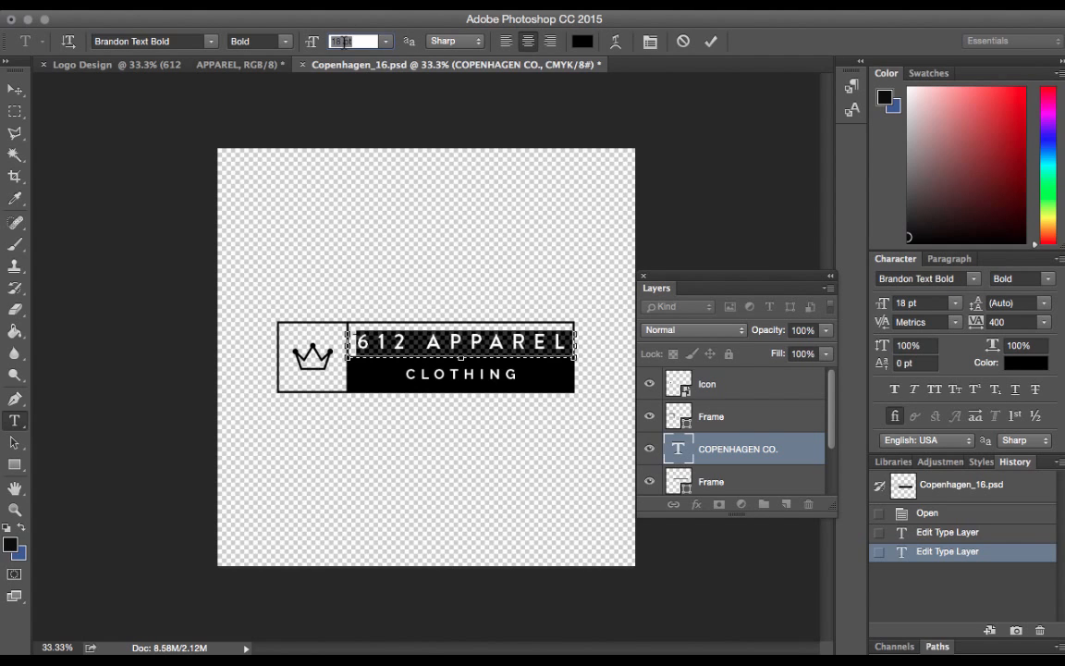
text(17)
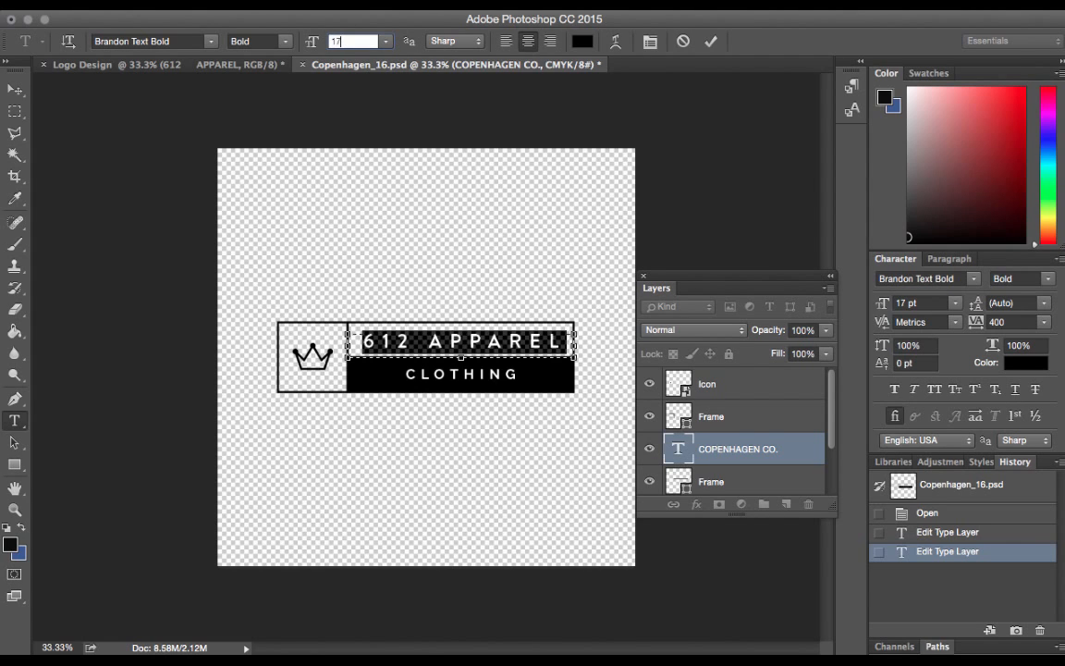
click(15, 91)
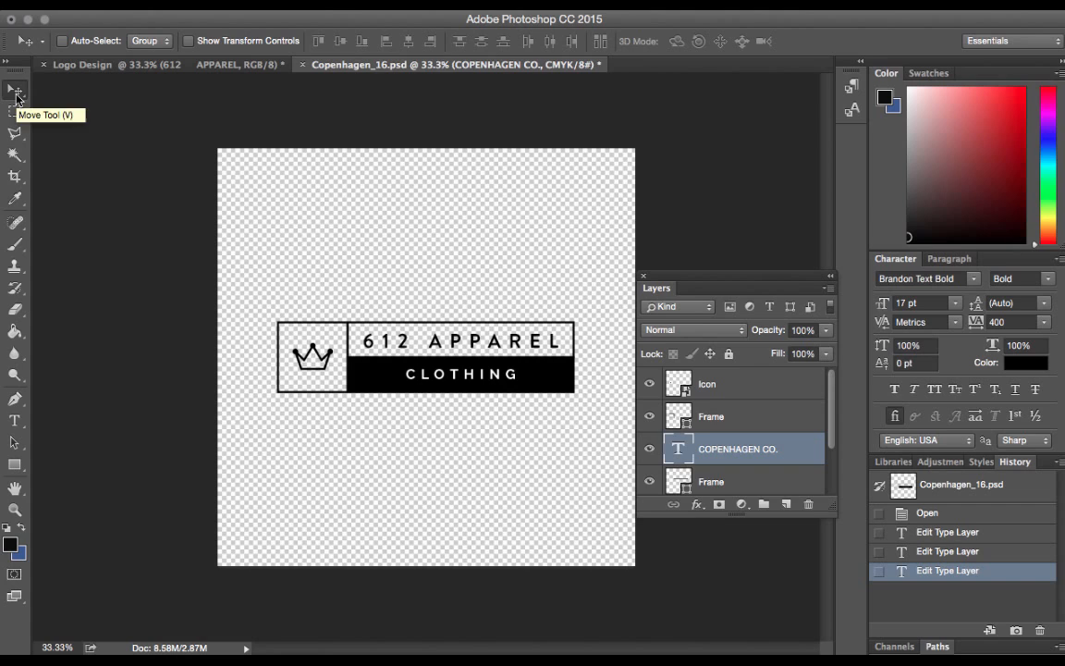
Set only the 612 part of the logo's 612 APPAREL text to the Black font style and commit the edit
click(15, 421)
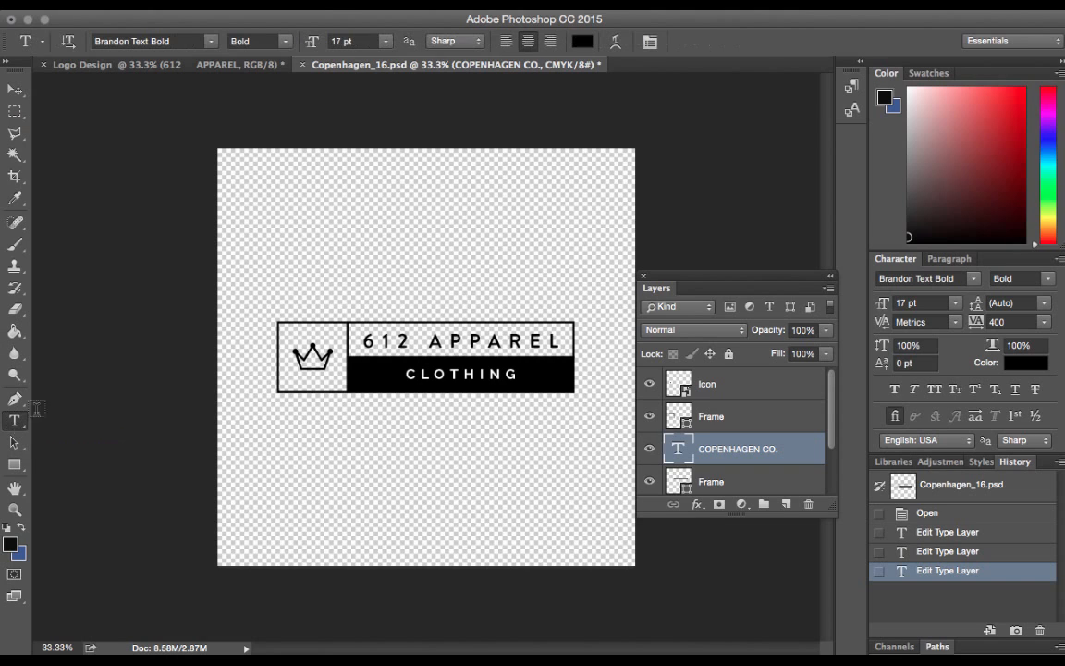
click(373, 341)
double_click(410, 341)
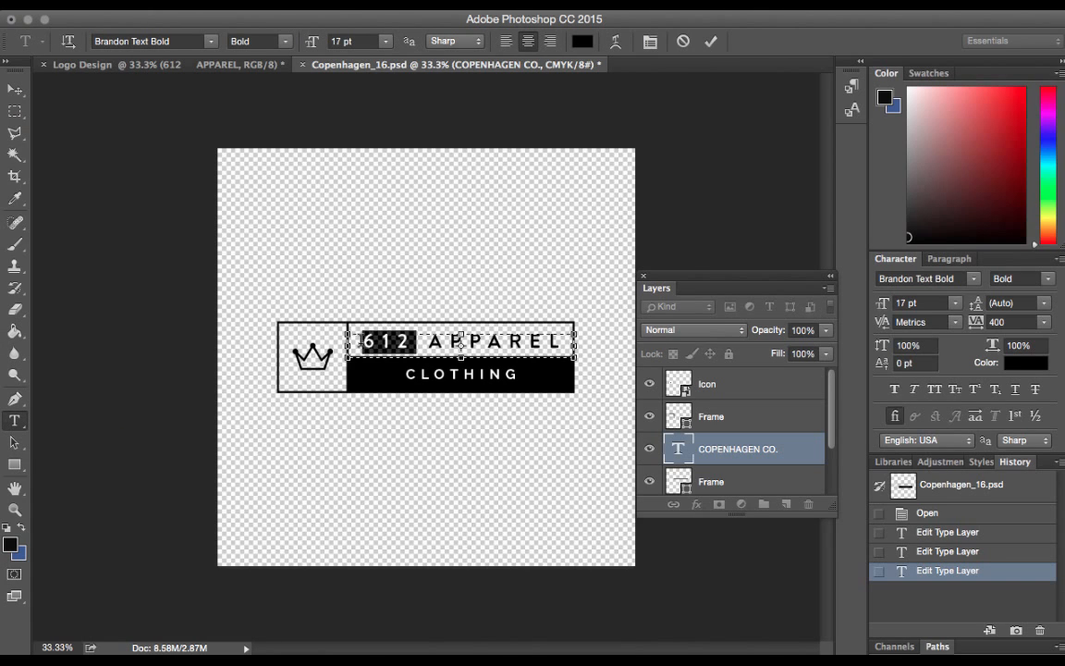
click(287, 44)
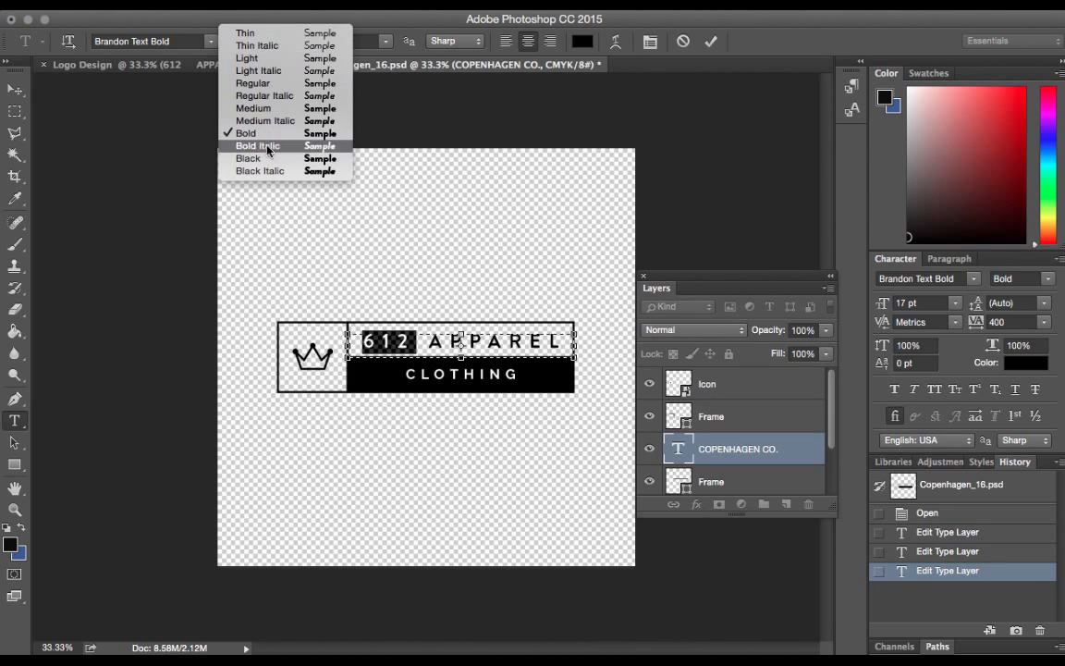
click(267, 167)
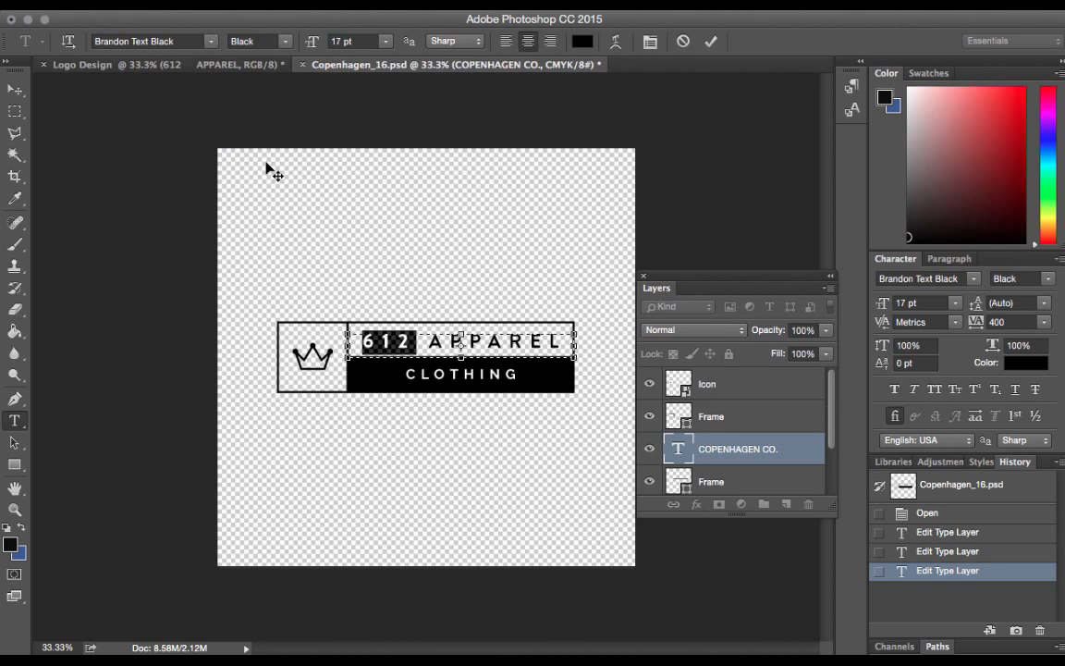
click(14, 88)
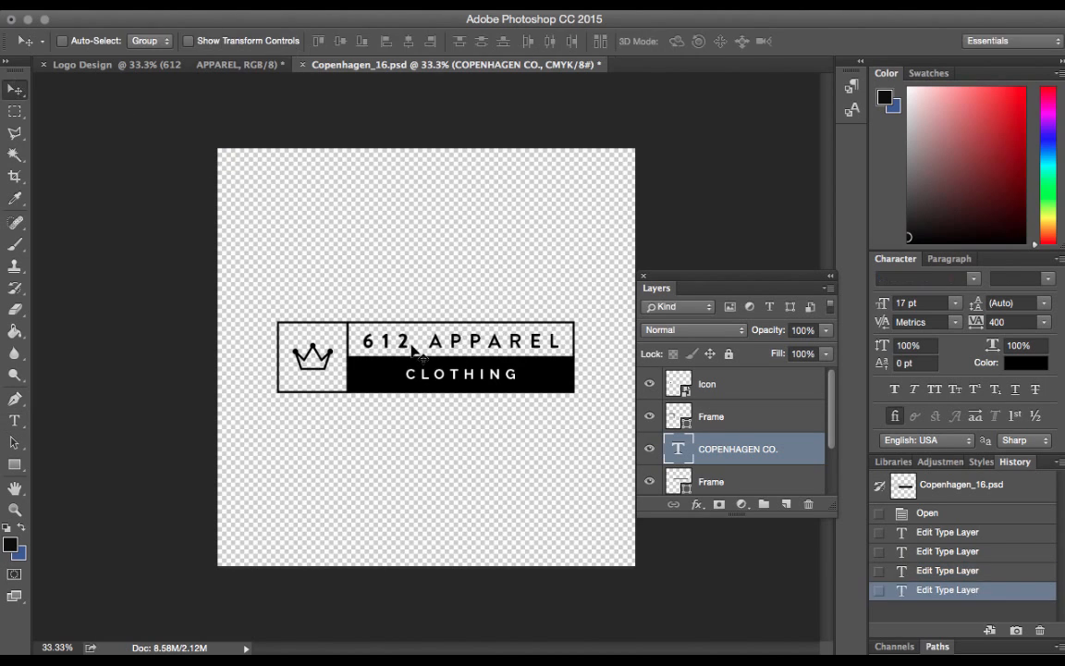
Set the word APPAREL in the logo's upper box to the Medium font style and commit the edit
click(15, 420)
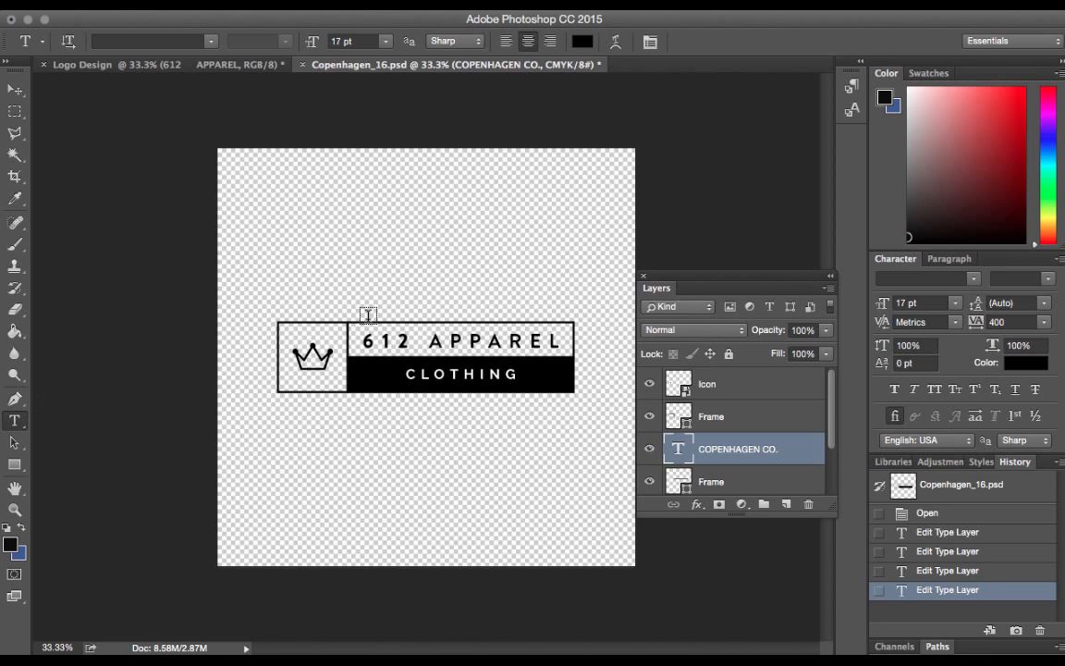
double_click(459, 338)
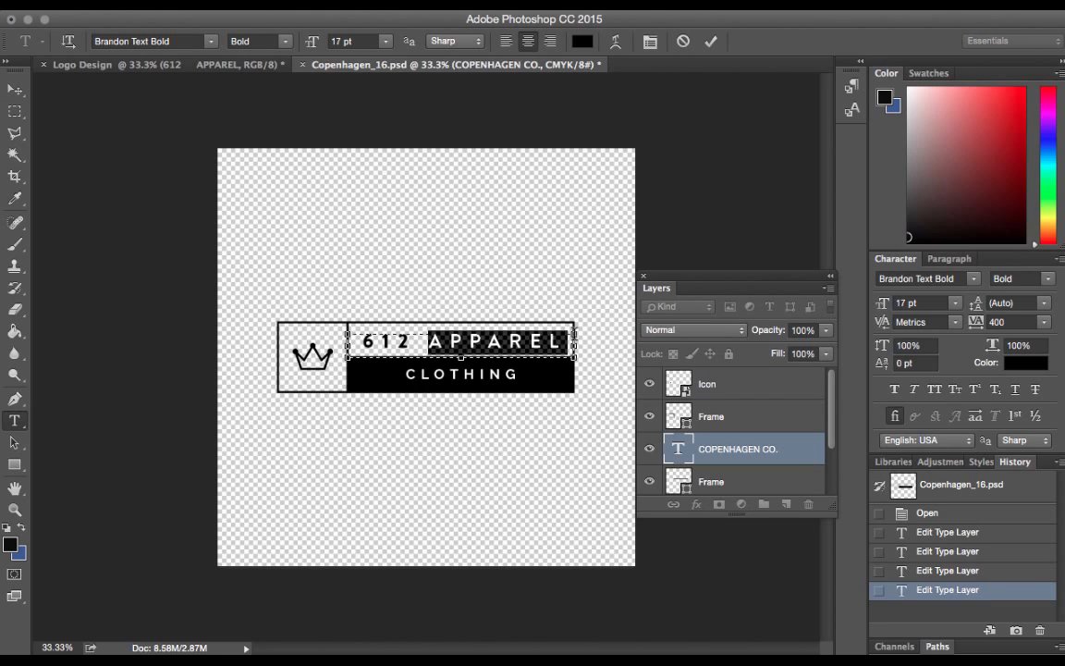
click(285, 41)
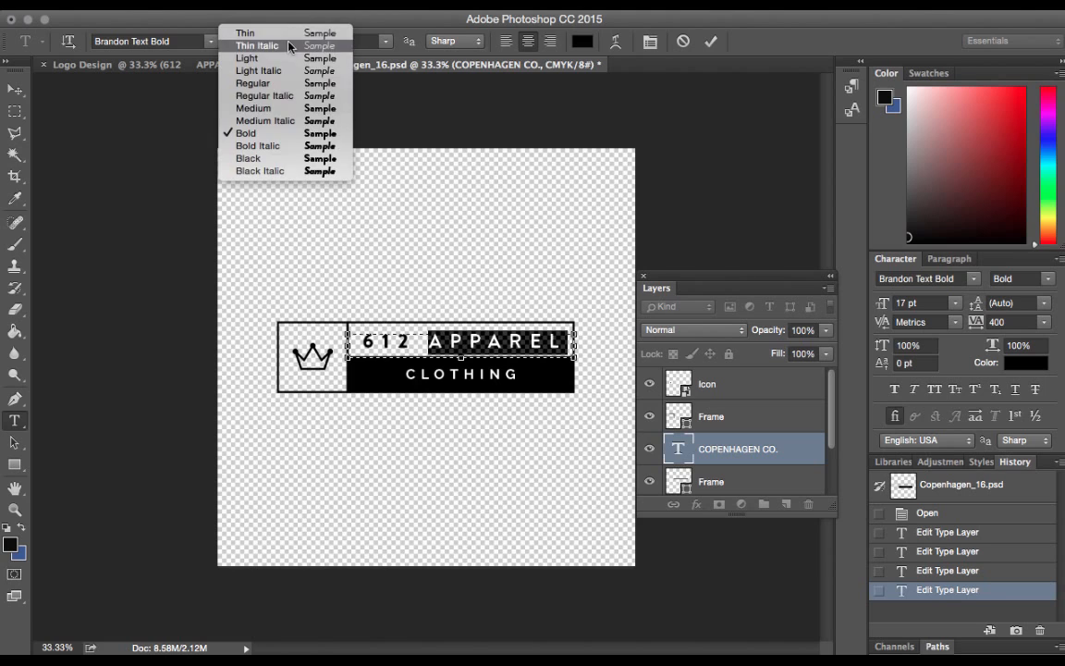
click(285, 108)
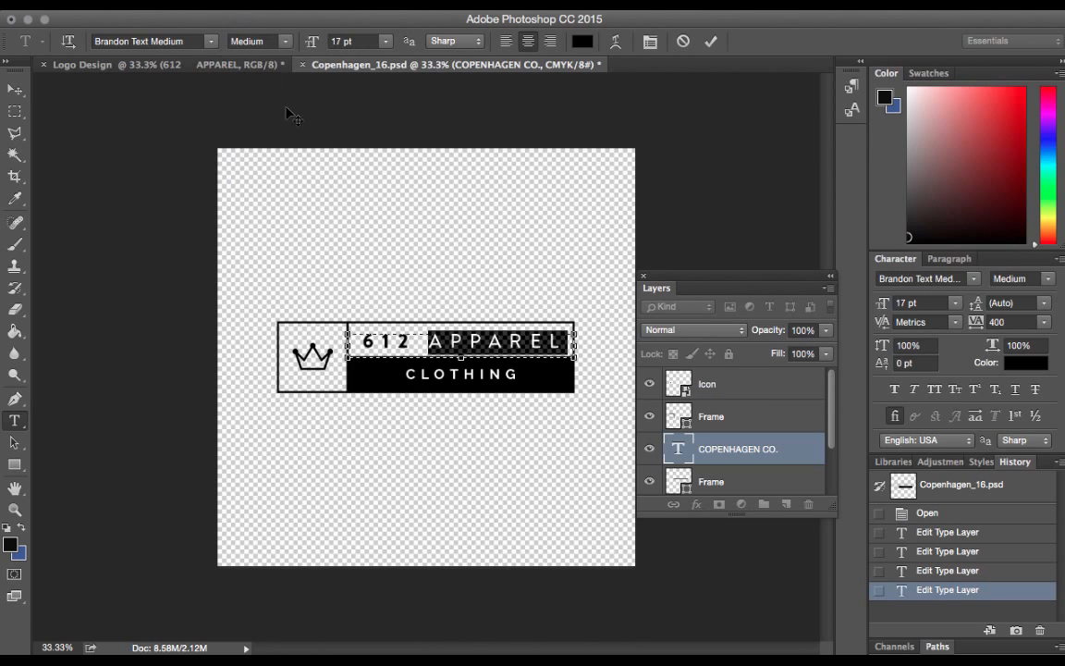
click(15, 90)
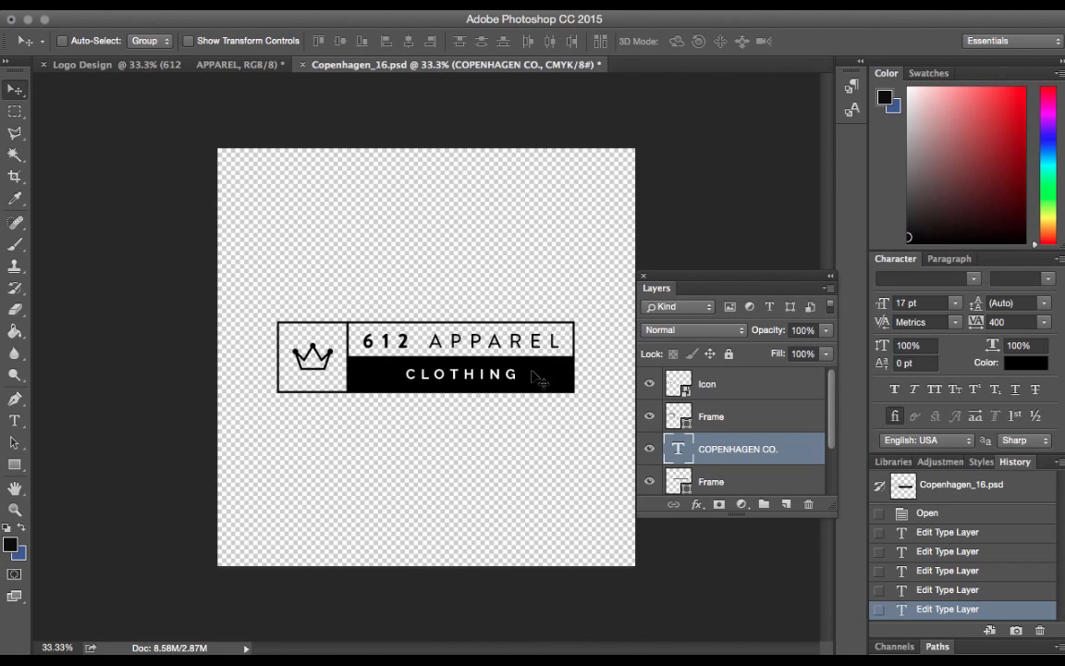
Copy the rocket from the Rocket layer of the Logo Design document and paste it into Copenhagen_16.psd
click(215, 68)
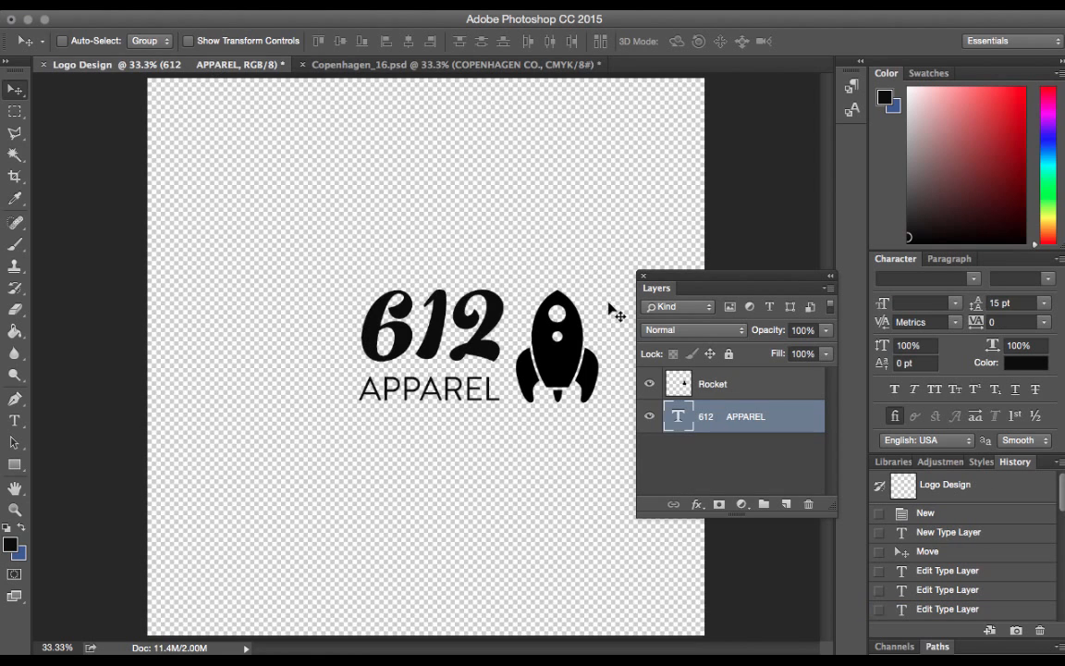
click(721, 379)
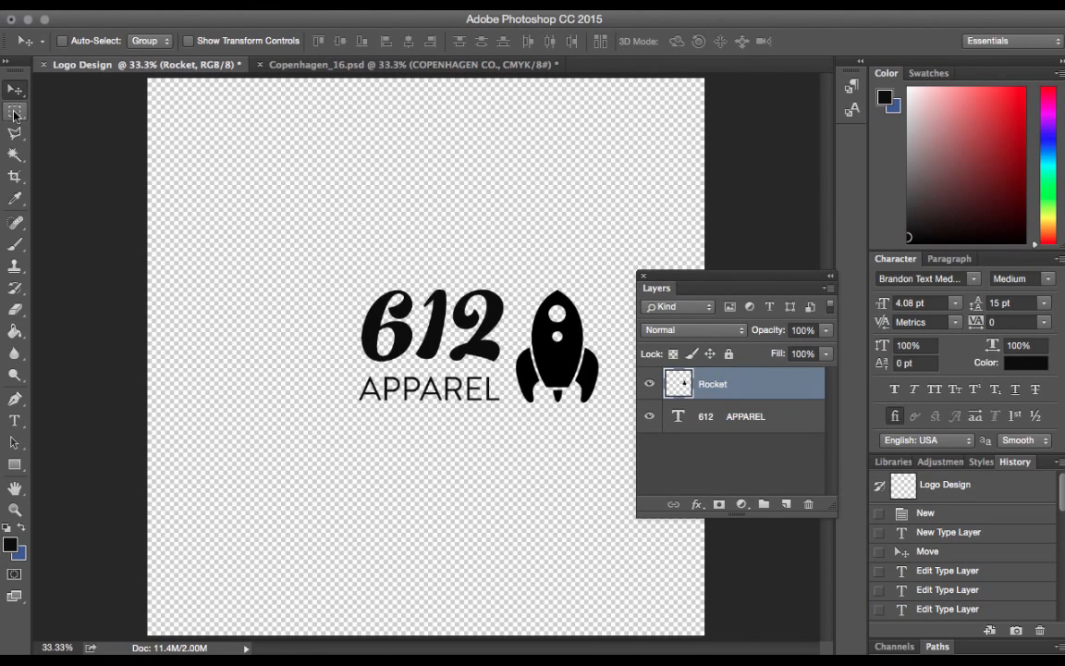
click(14, 110)
drag(491, 274, 613, 427)
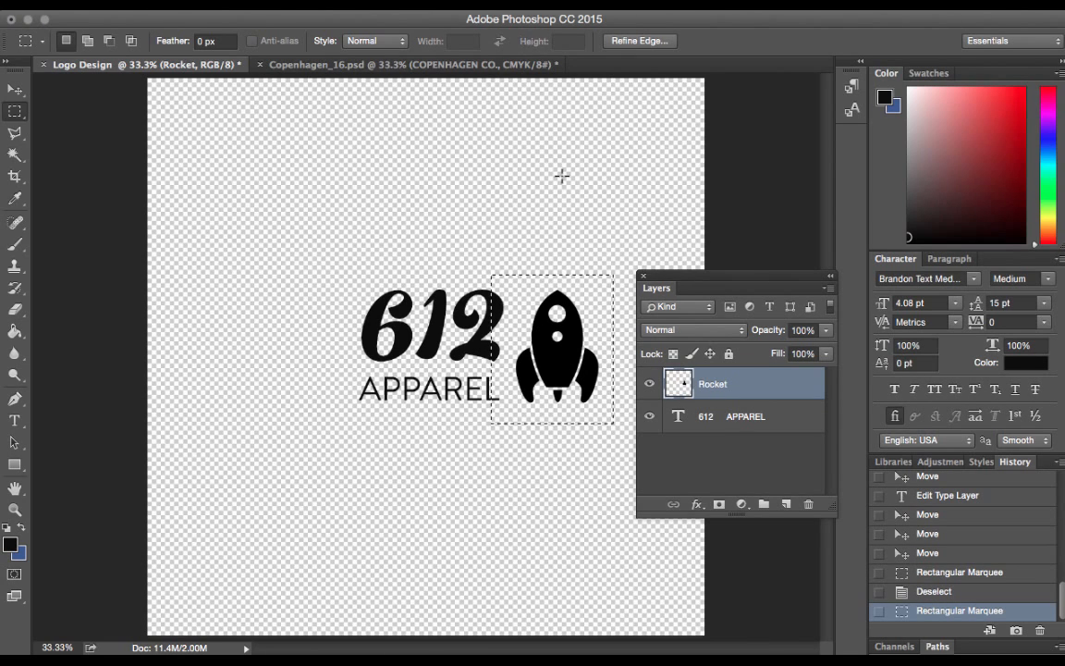
click(445, 62)
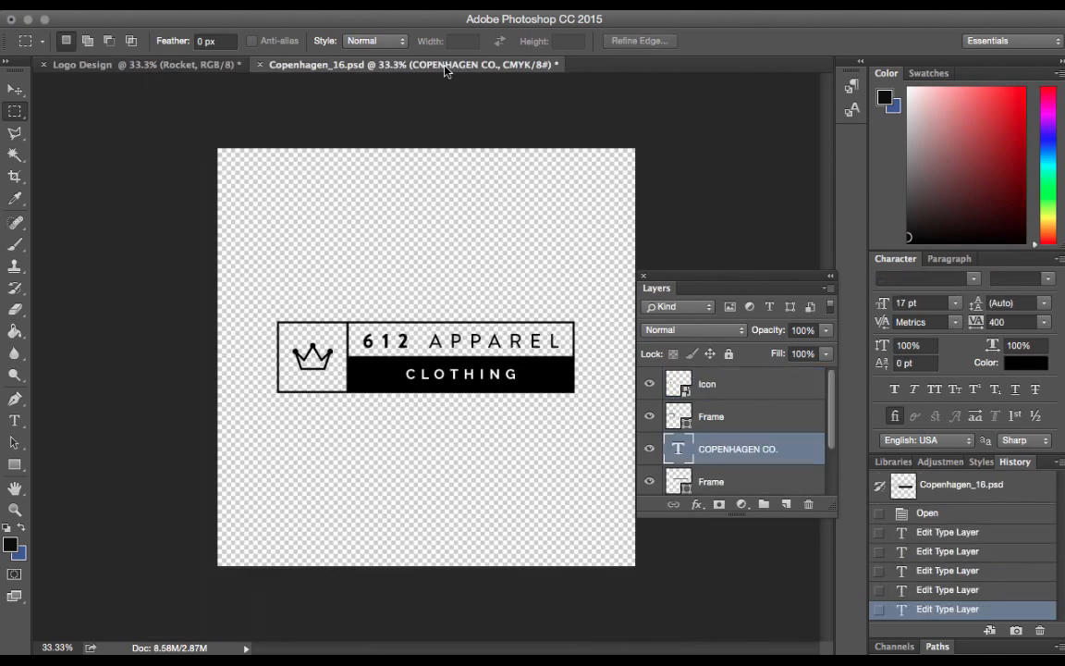
key(ctrl+v)
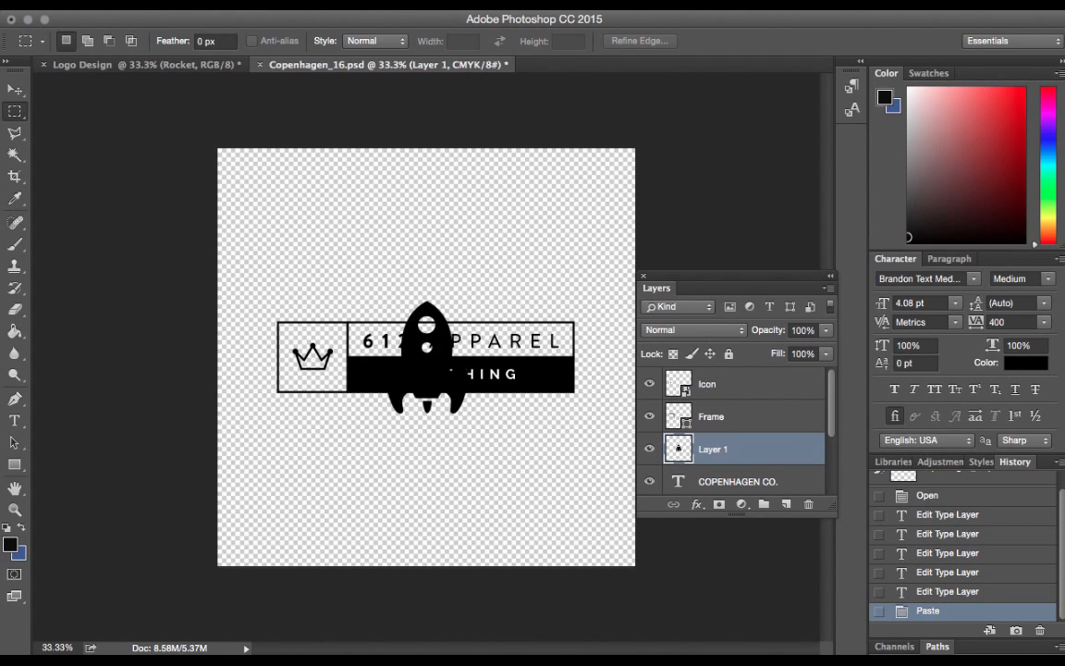
Hide the crown Icon layer and scale the pasted rocket to about 46%, placing it inside the logo's empty square frame
click(649, 383)
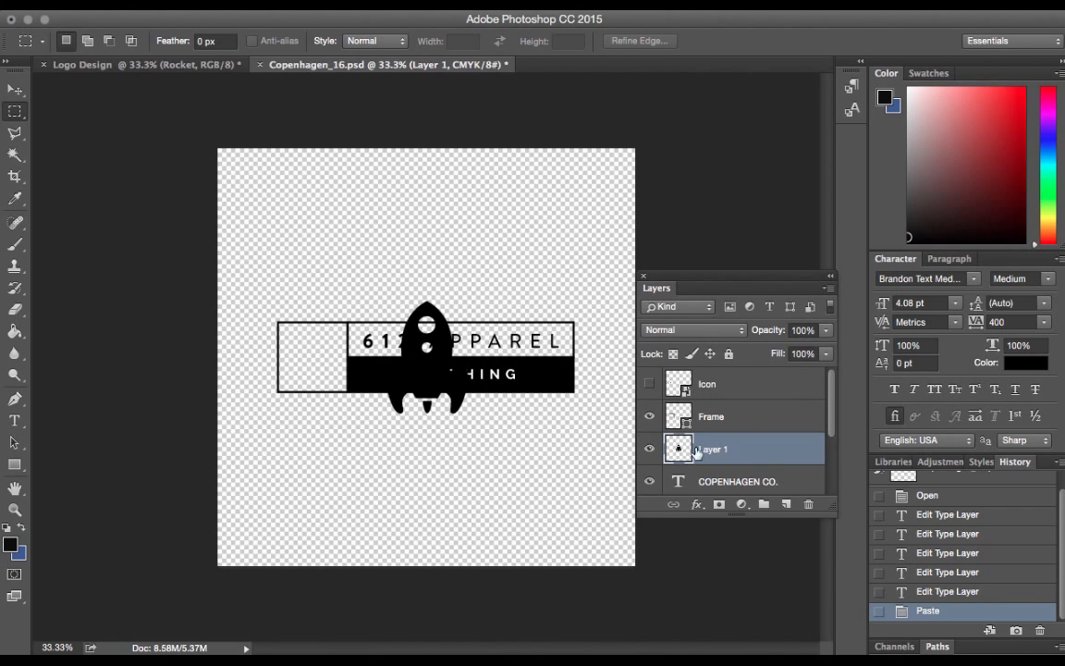
click(259, 4)
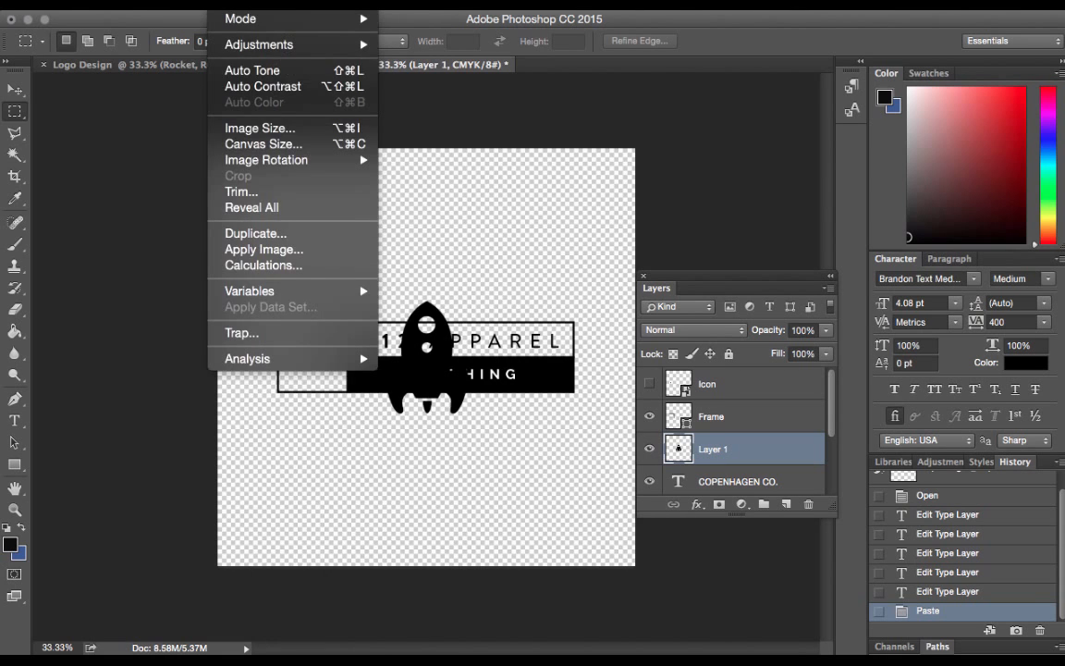
mouse_move(231, 354)
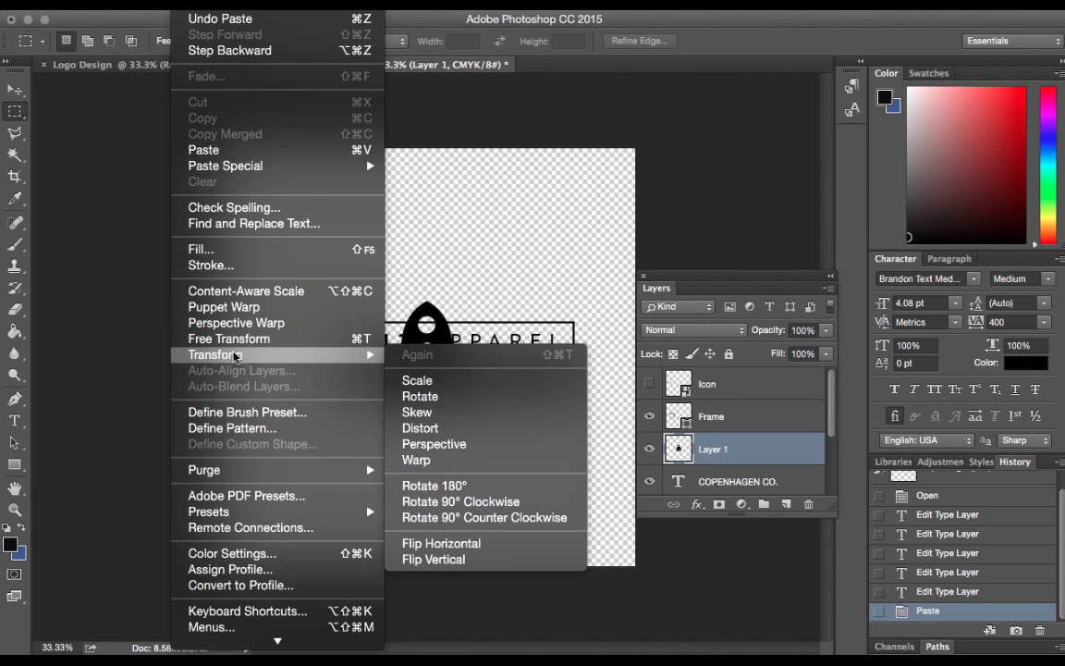
click(447, 380)
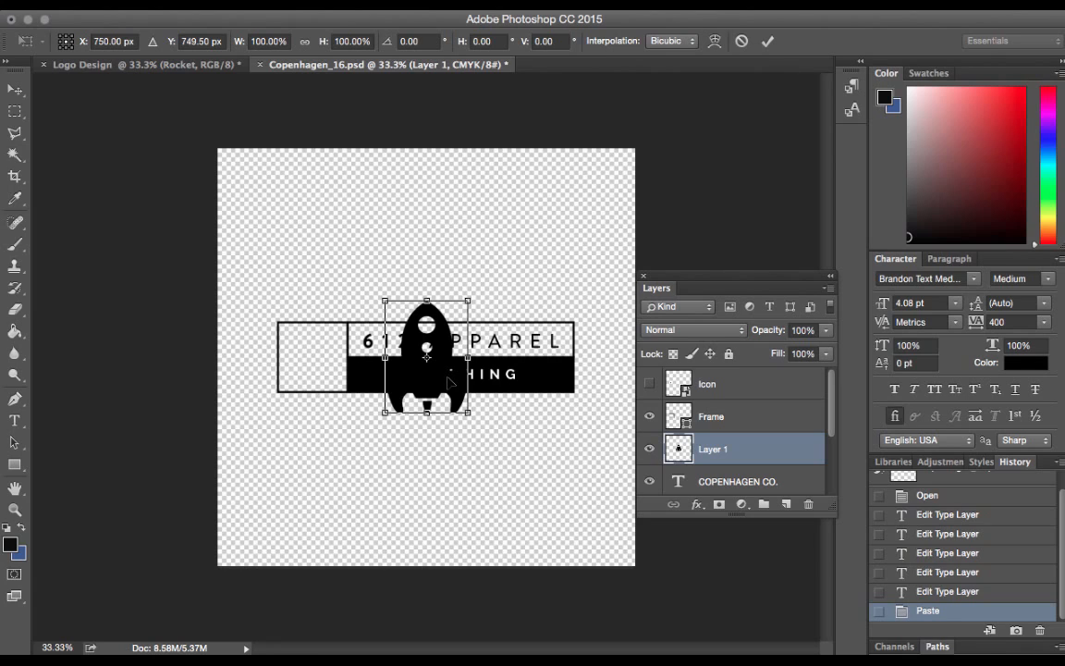
drag(468, 413, 314, 354)
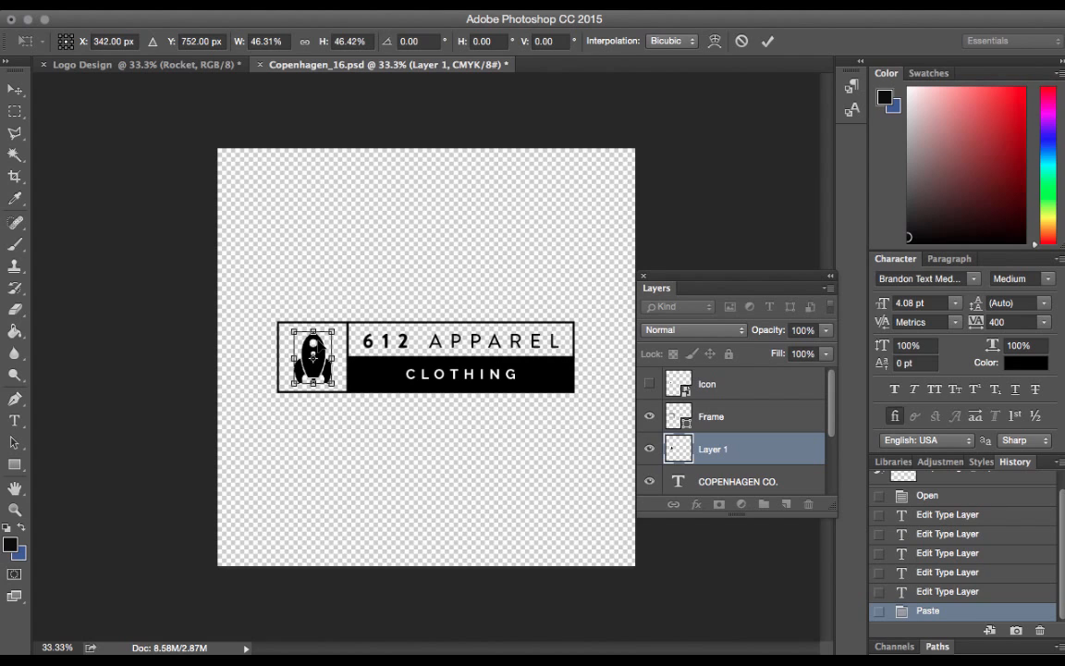
click(15, 111)
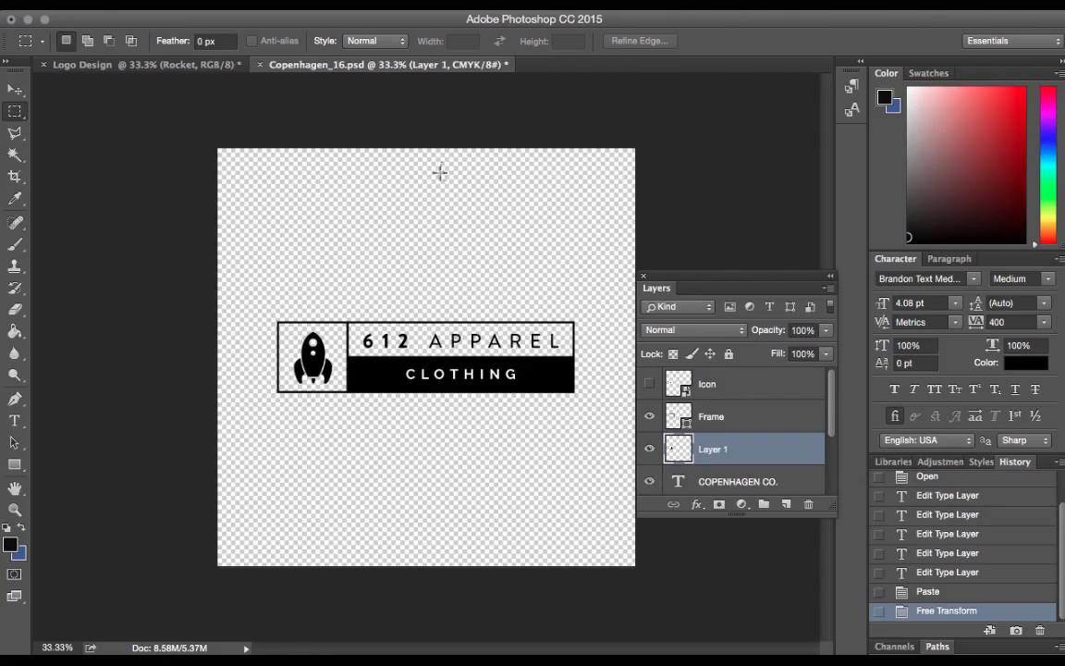
Start a Save for Web (Legacy) export of the logo and fit the whole logo in the preview at 33.3%
click(147, 4)
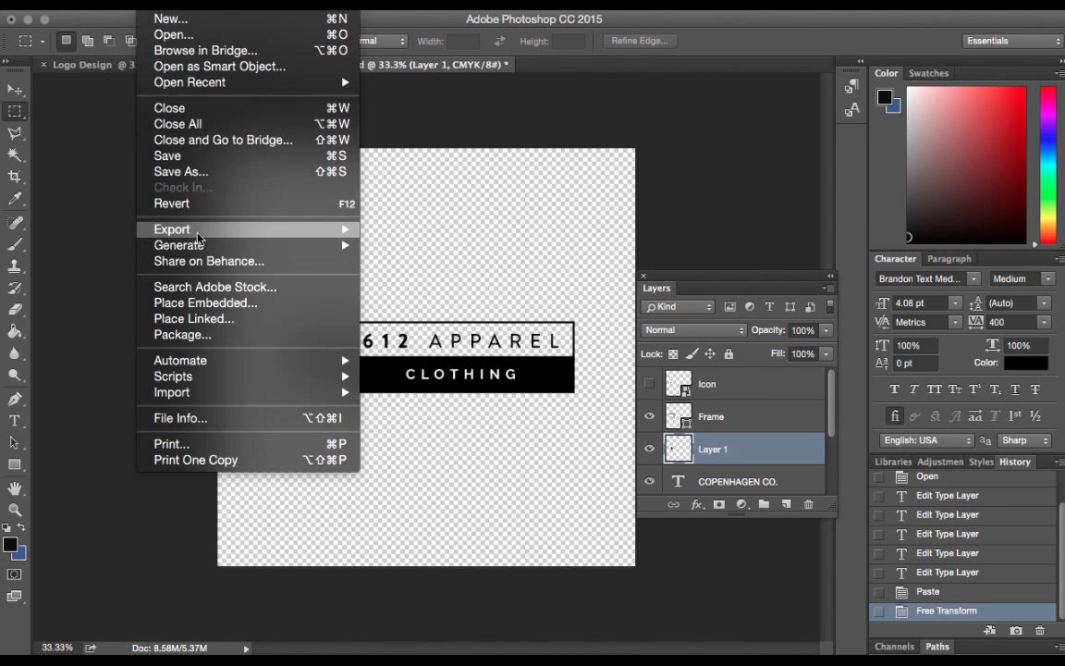
mouse_move(199, 231)
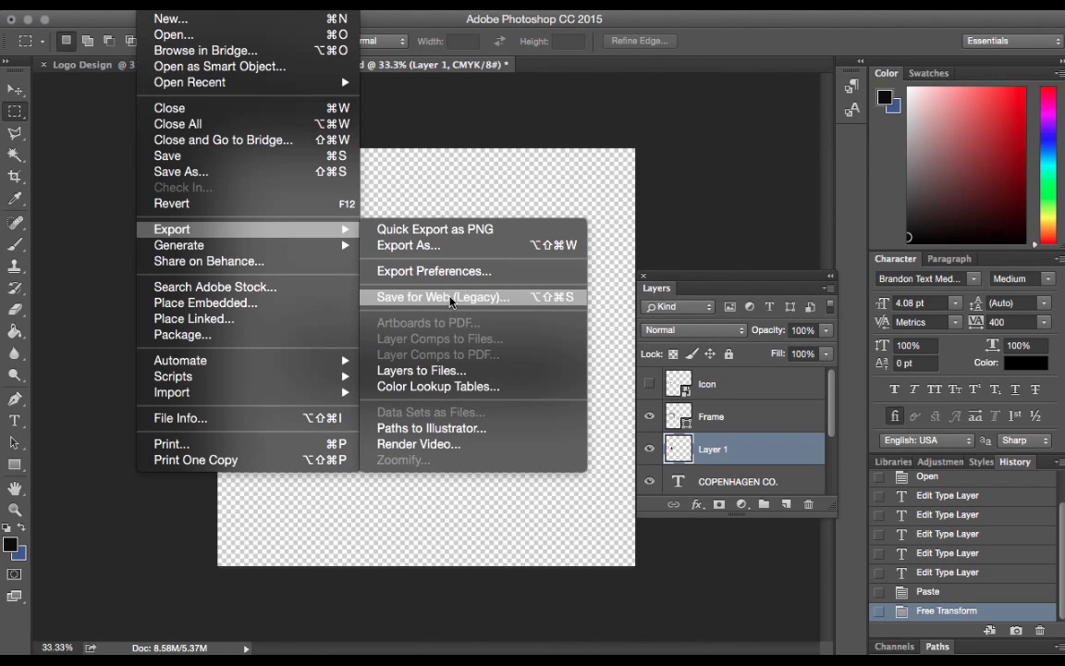
click(450, 298)
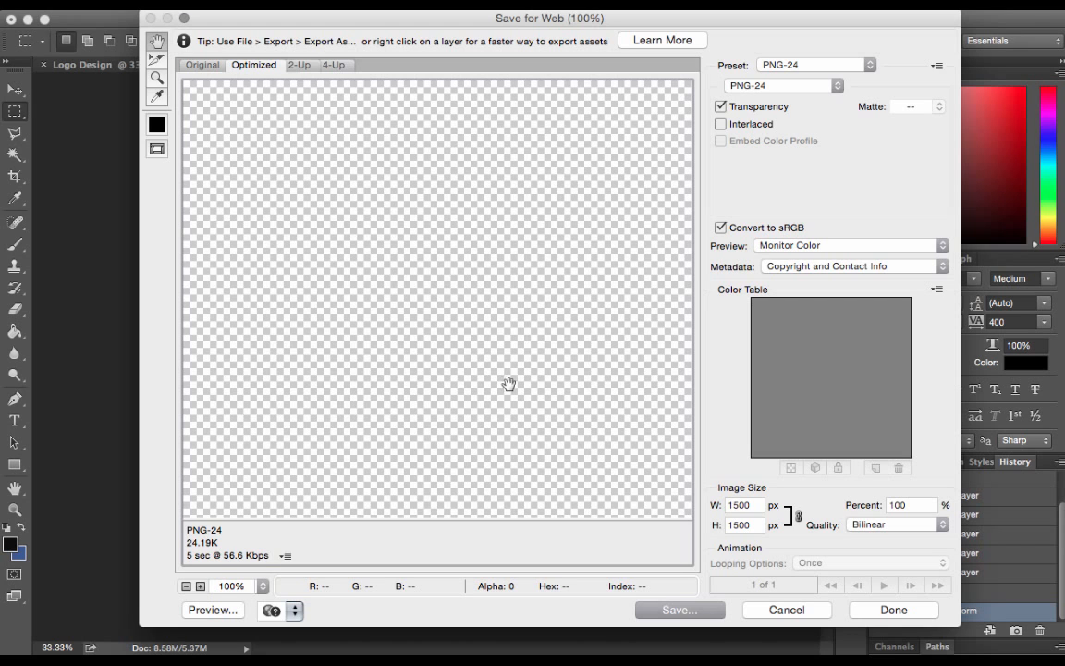
click(186, 586)
click(186, 586)
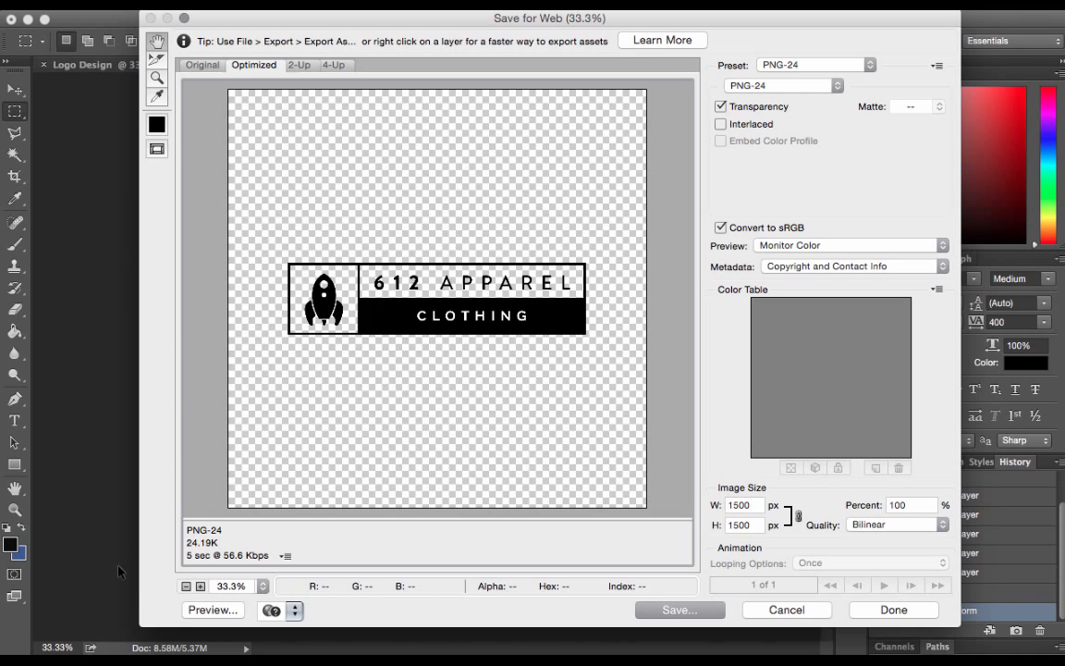
Compare the logo's export preview in JPEG and PNG-24 format, ending on PNG-24 with transparency
click(793, 85)
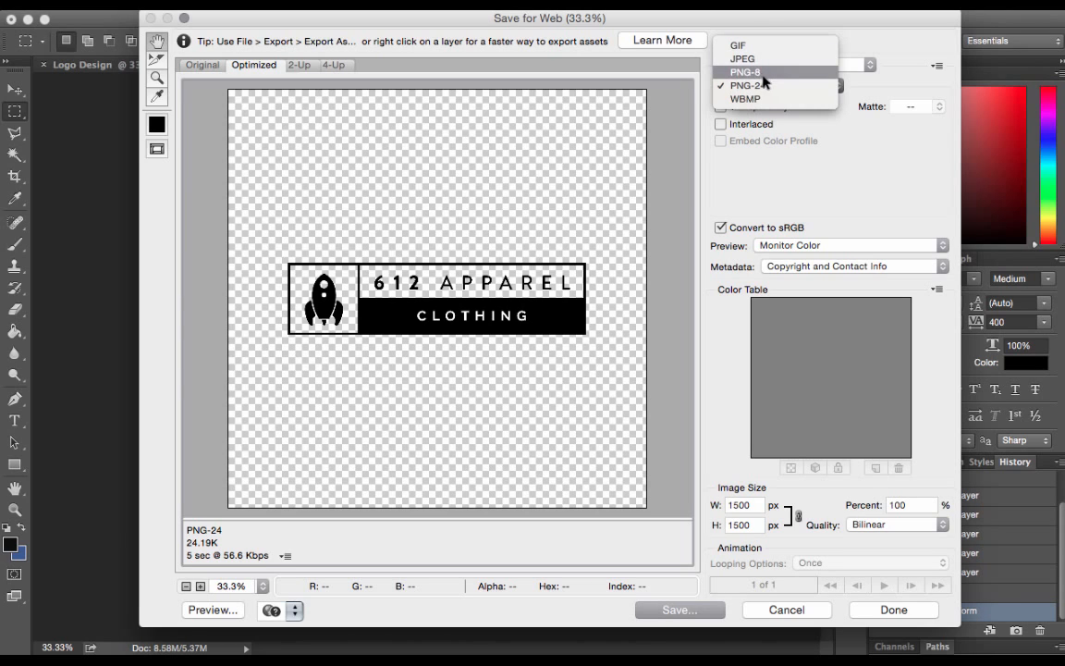
click(761, 59)
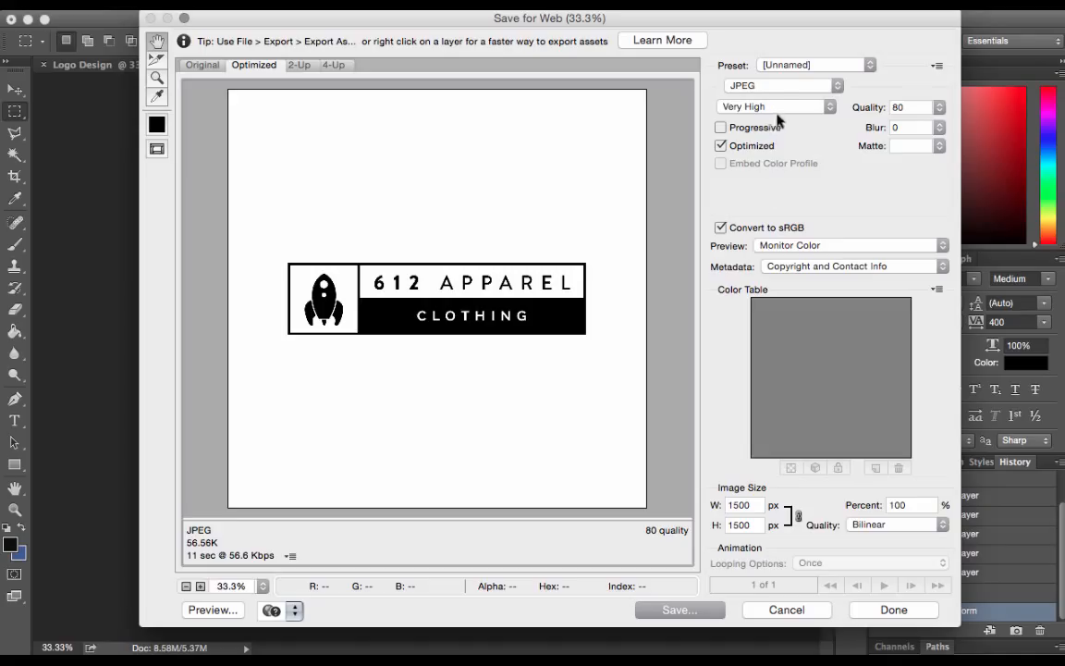
click(767, 85)
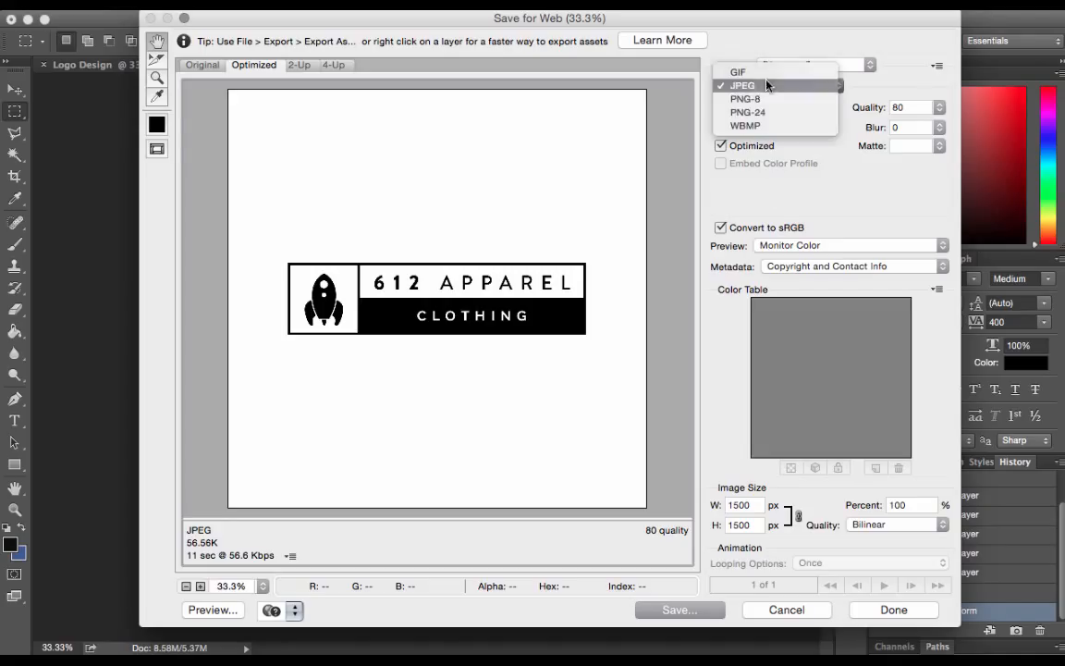
click(768, 113)
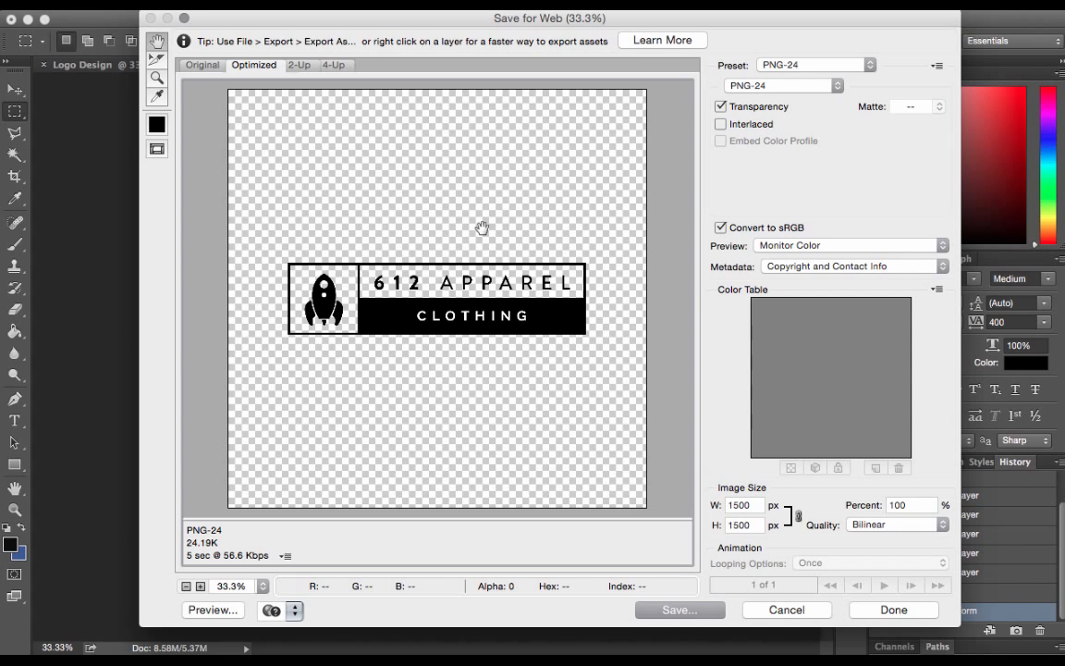
click(764, 86)
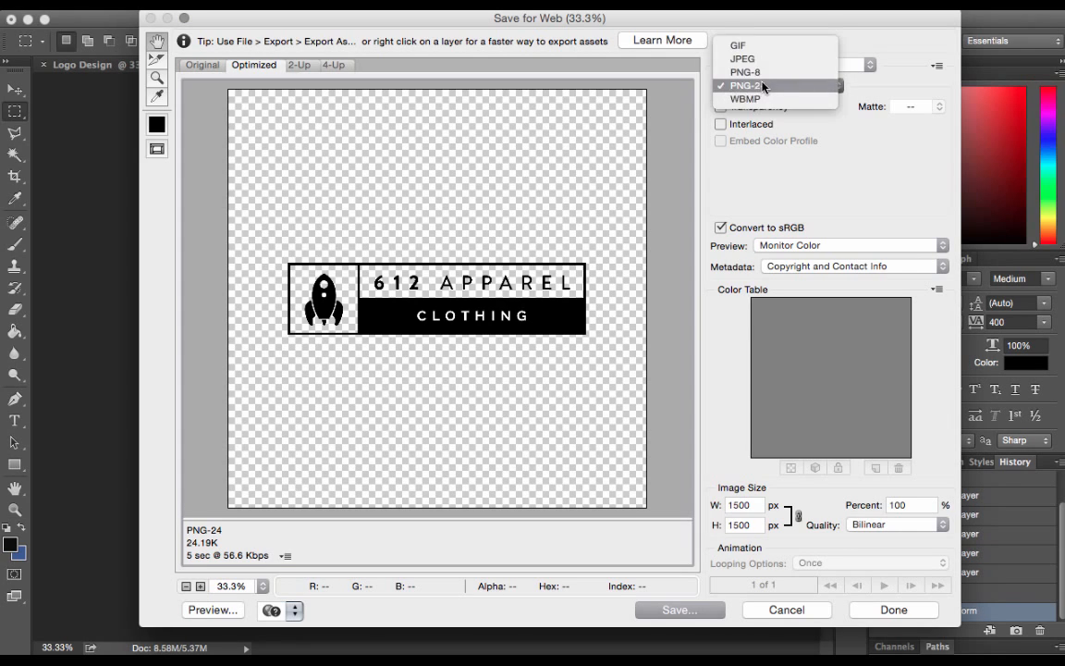
click(768, 58)
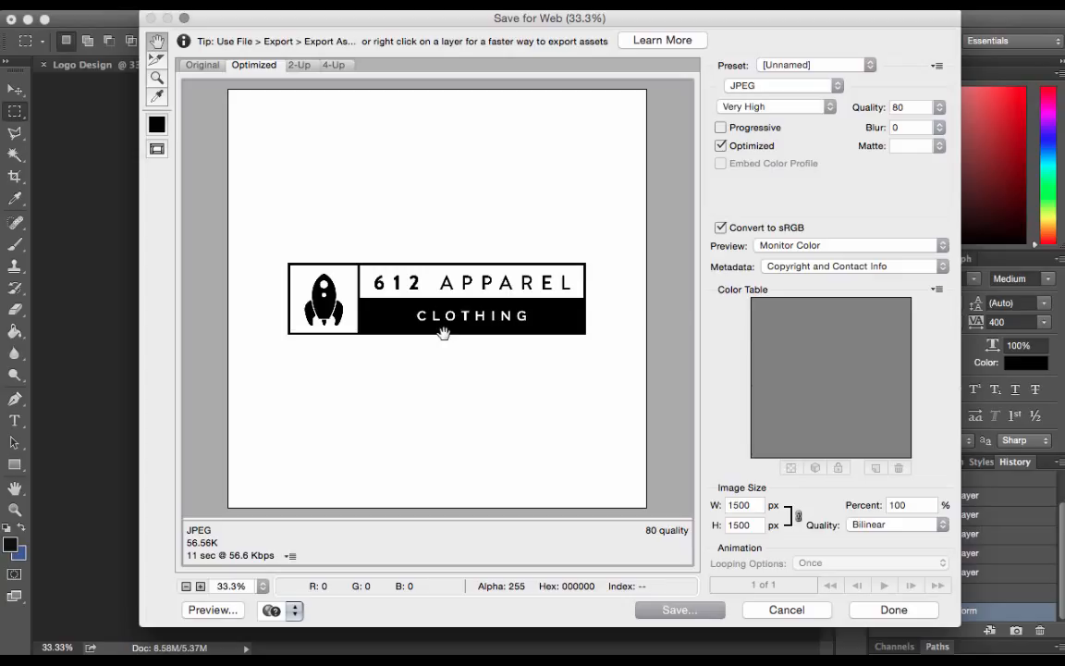
click(776, 89)
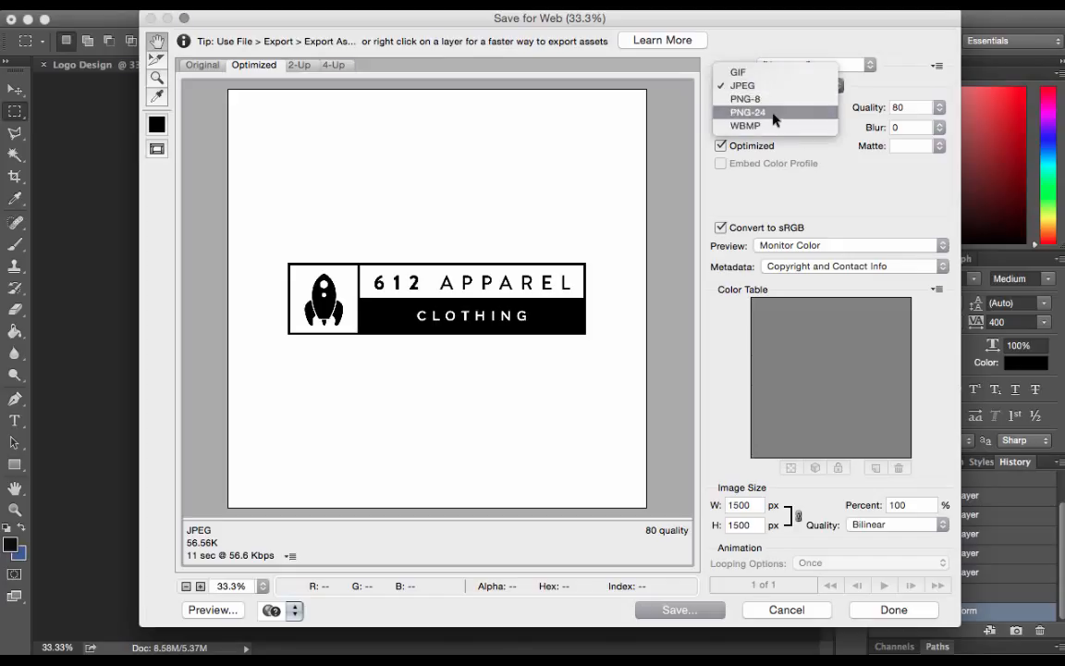
click(774, 113)
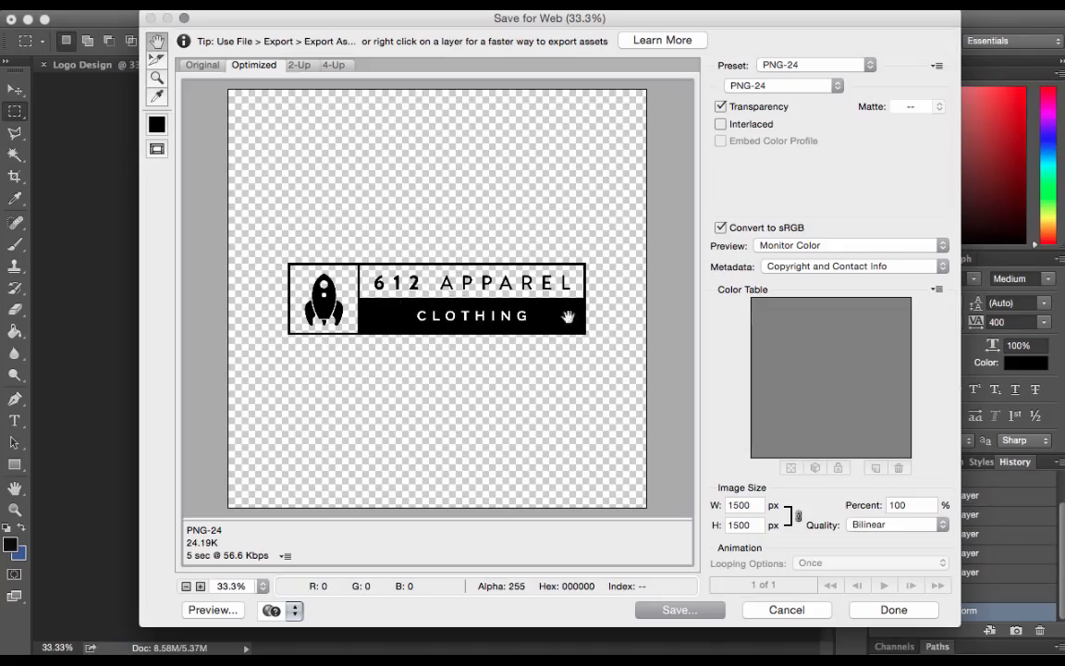
Try an export width of 200 px for the logo and set it back to 1500 px
double_click(739, 505)
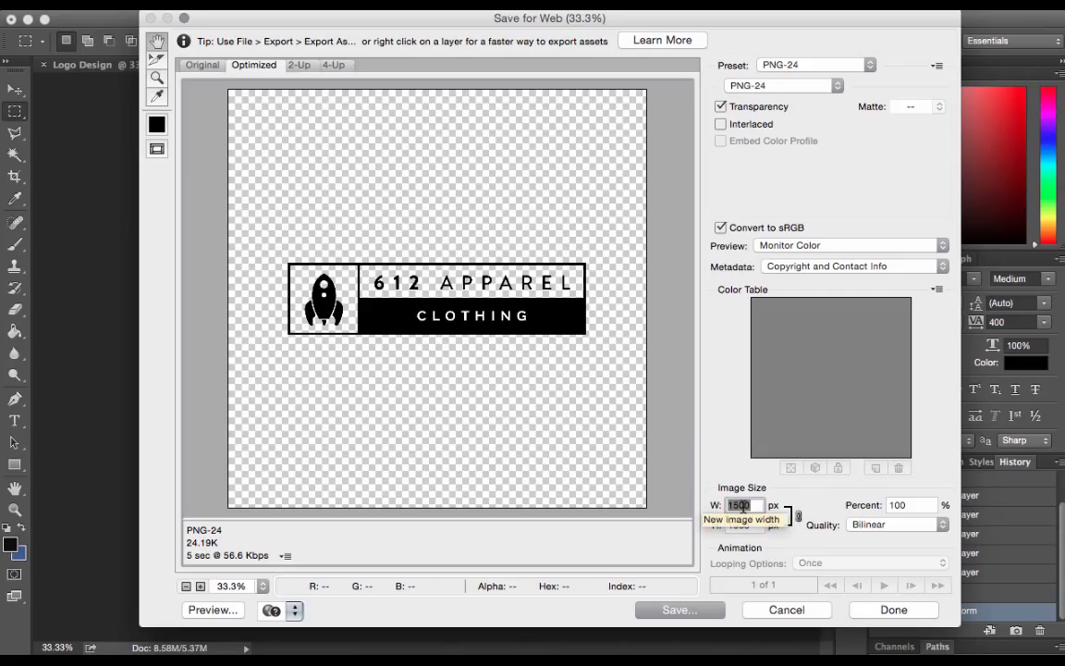
text(20)
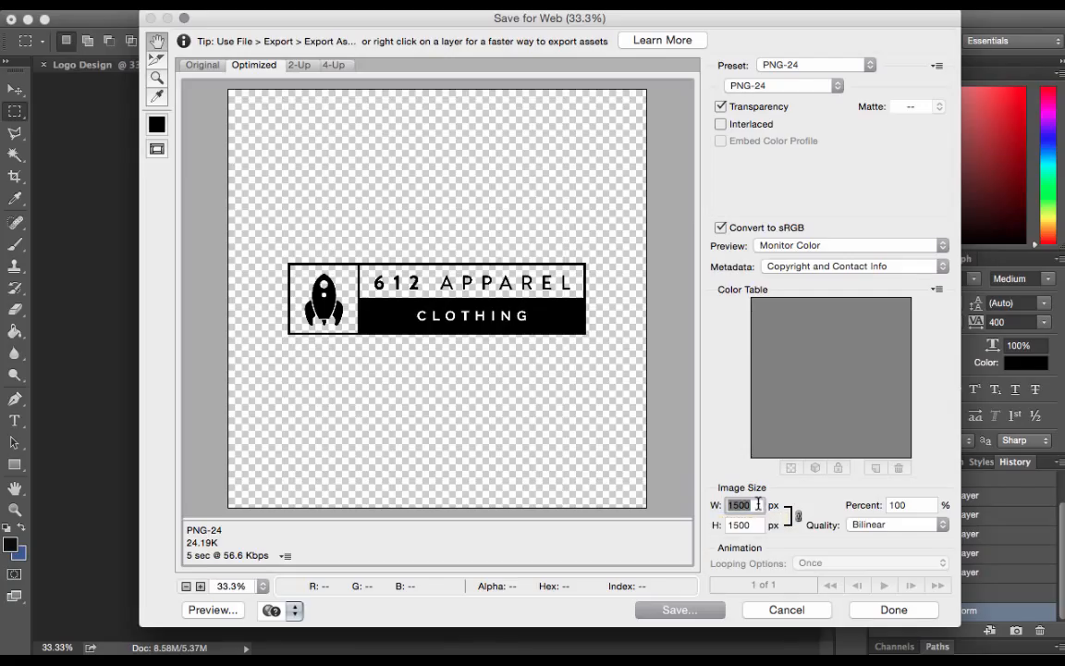
text(0)
key(BackSpace)
key(BackSpace)
key(BackSpace)
text(1500)
Save the optimized PNG-24 logo to the Desktop as Logo 2.png
click(678, 610)
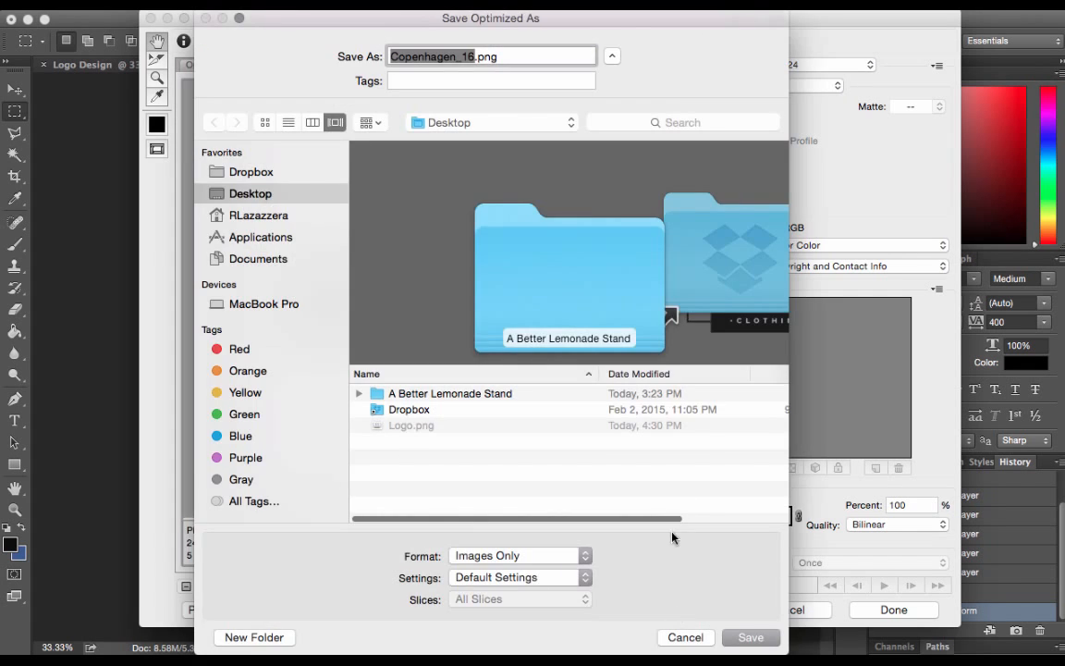
key(BackSpace)
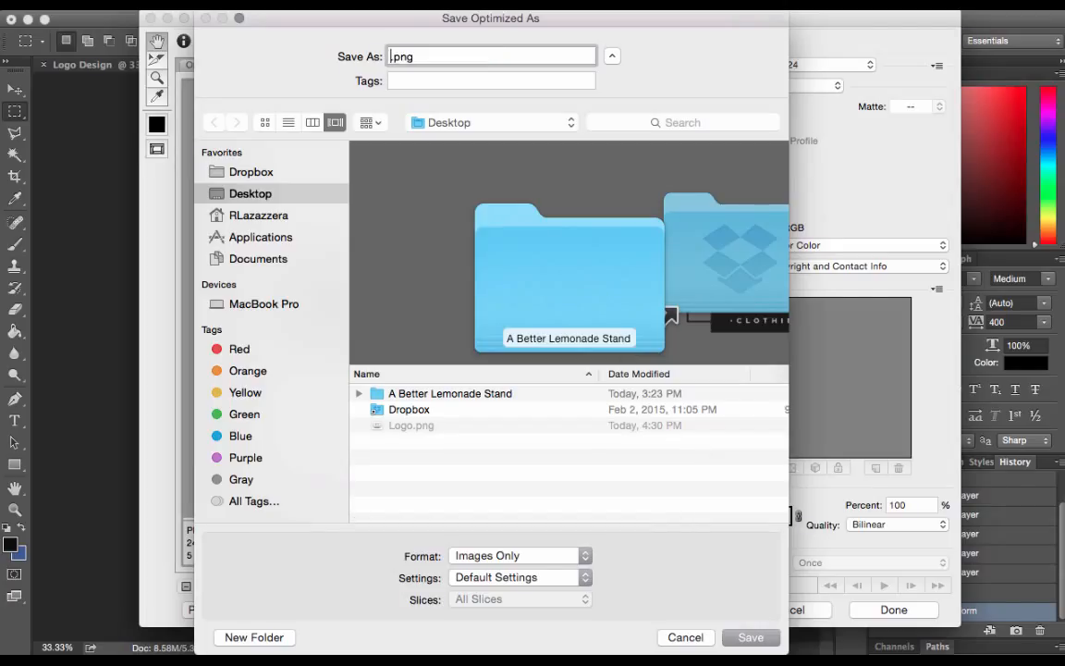
text(Logo 2)
click(751, 637)
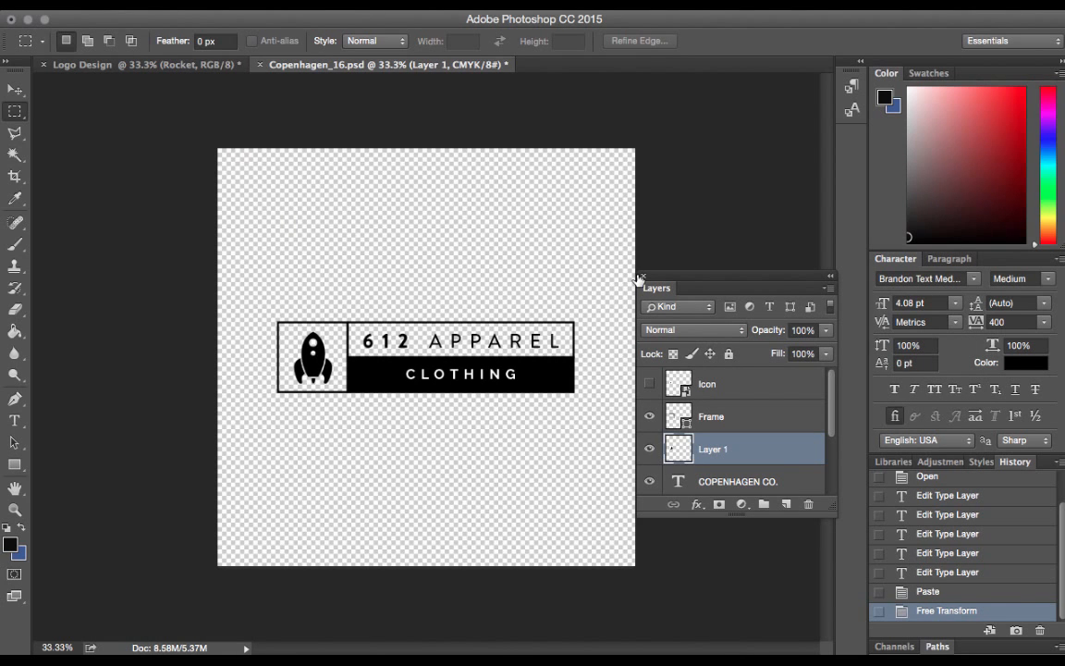
Clear the rectangular selection around the rocket in the Logo Design document
click(176, 70)
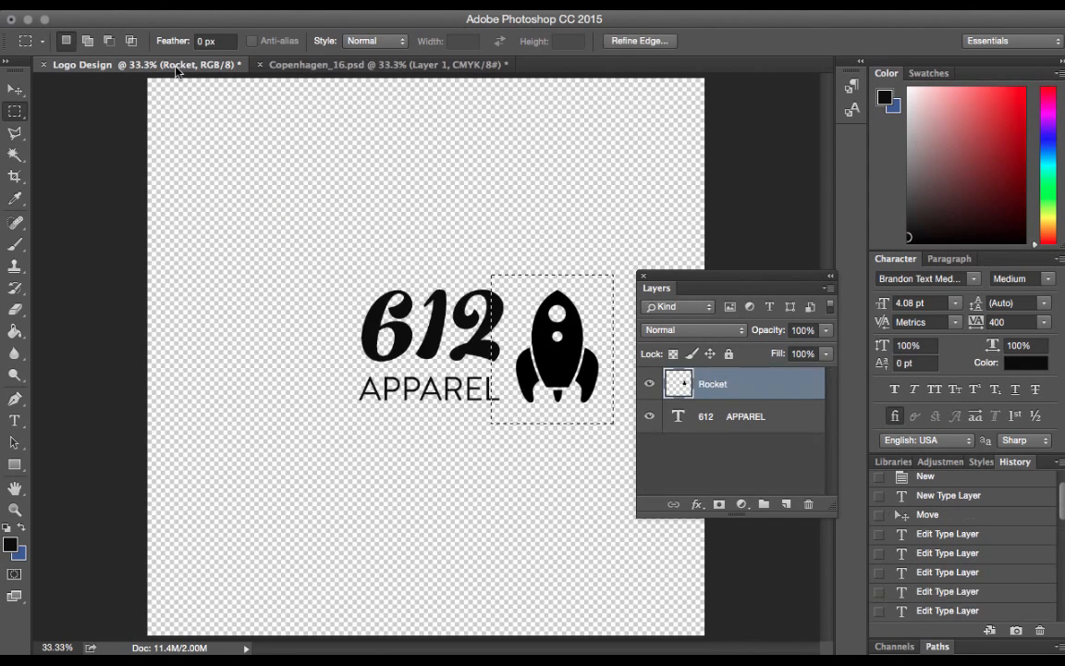
click(442, 289)
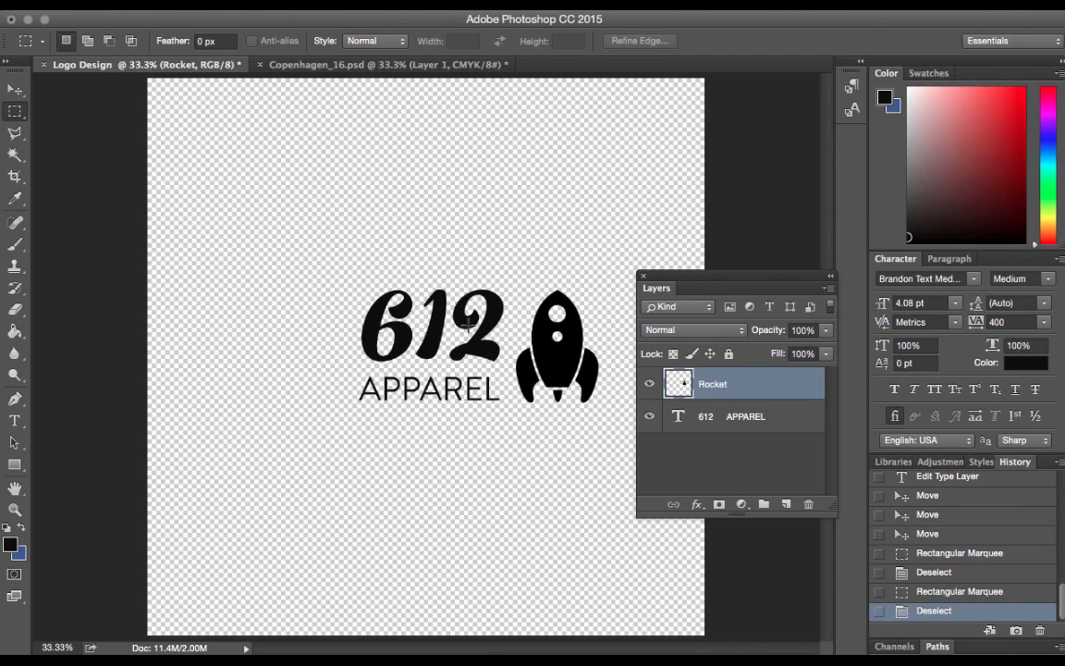
Switch to Safari and review the generated 612 Apparel logo designs on the Tailor Brands page
key(ctrl+Up)
click(285, 430)
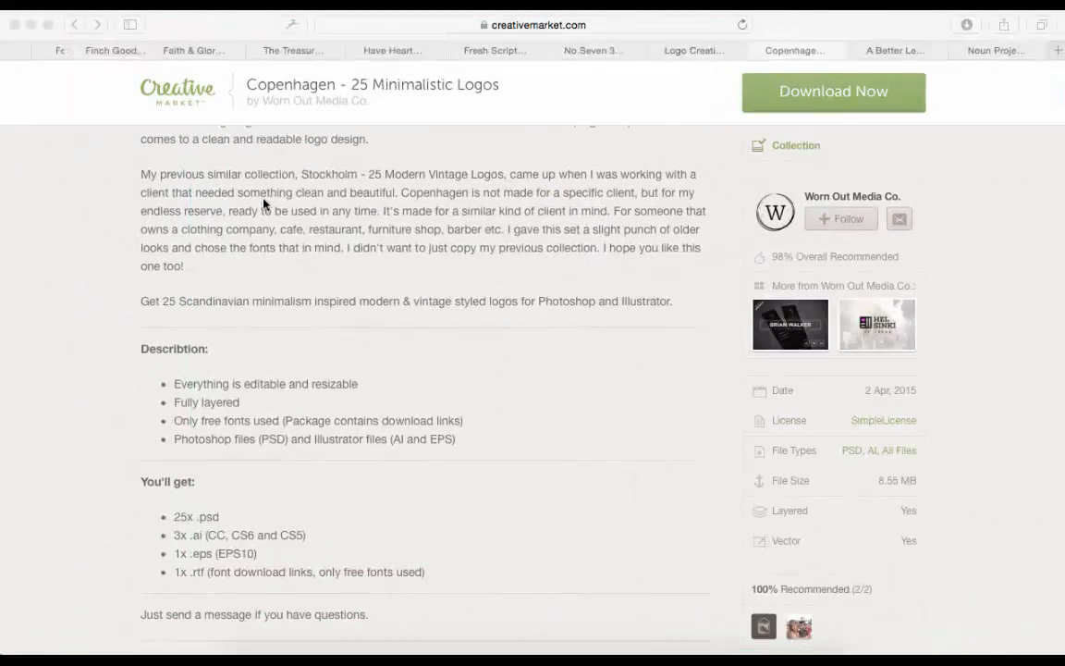
scroll(20, 51, left, 5)
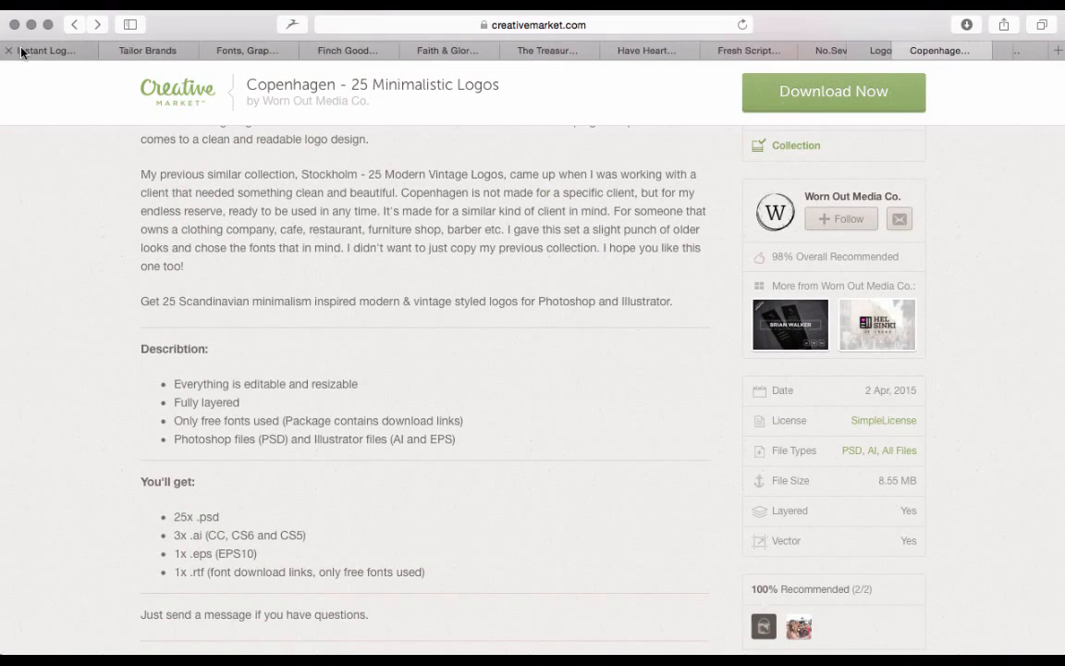
click(137, 51)
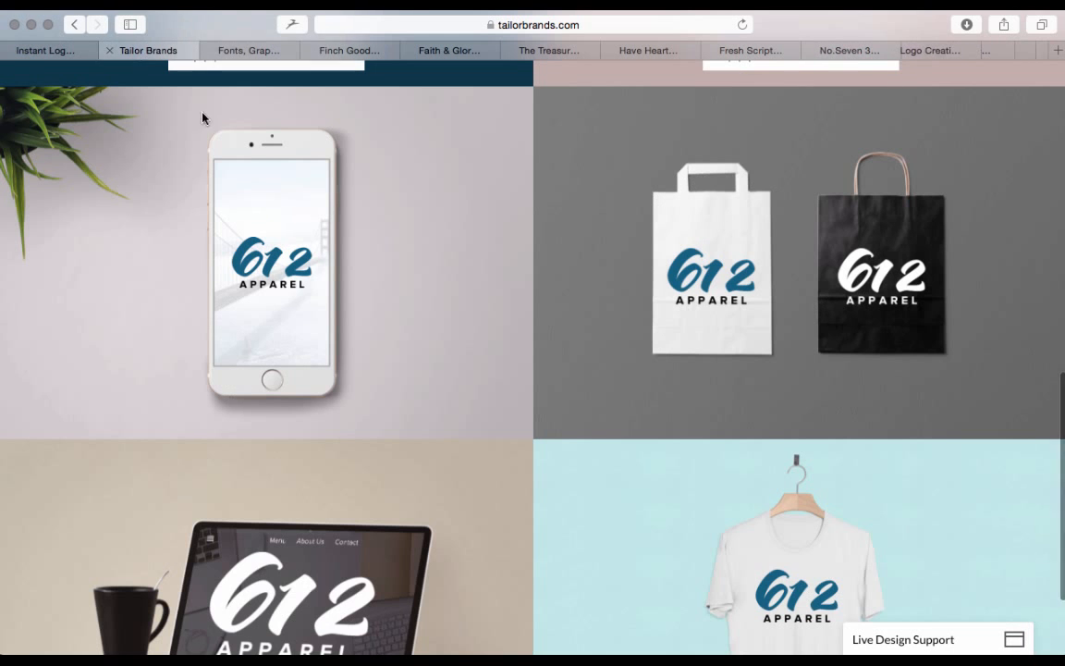
scroll(340, 344, up, 10)
scroll(340, 342, up, 2)
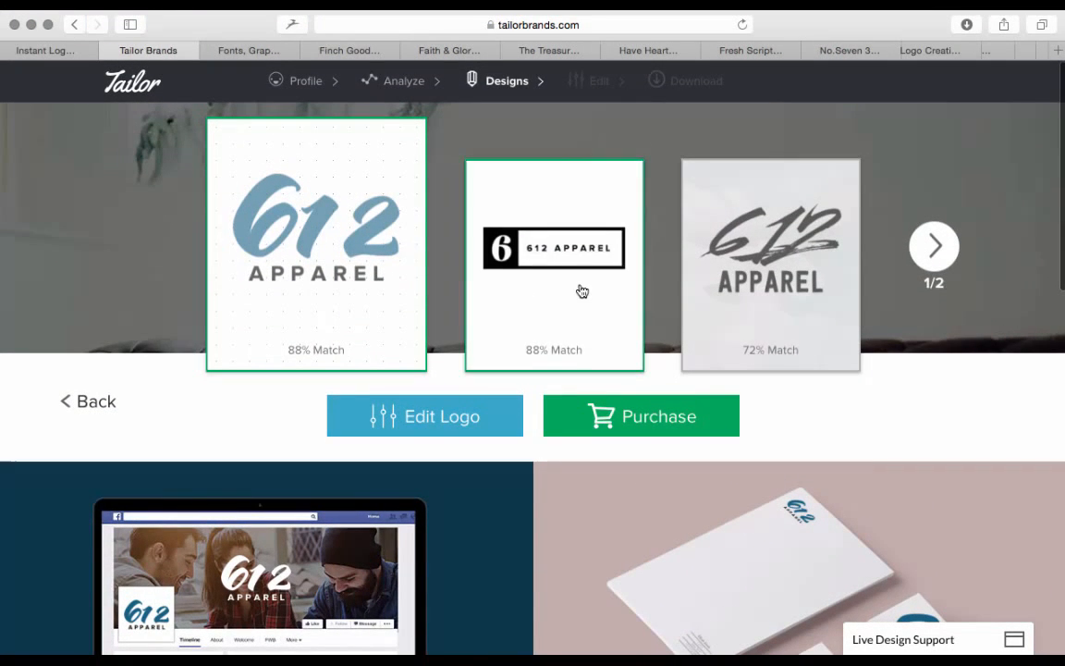